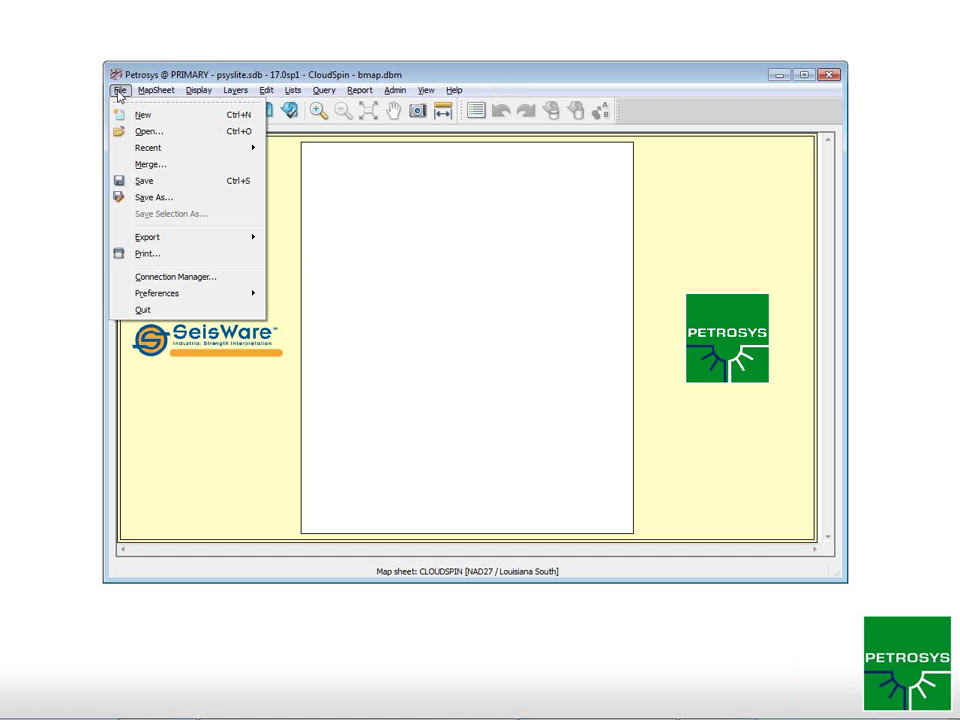
- Review the current database connections and the SeisWare projects available for adding in the Database connection manager
click(158, 283)
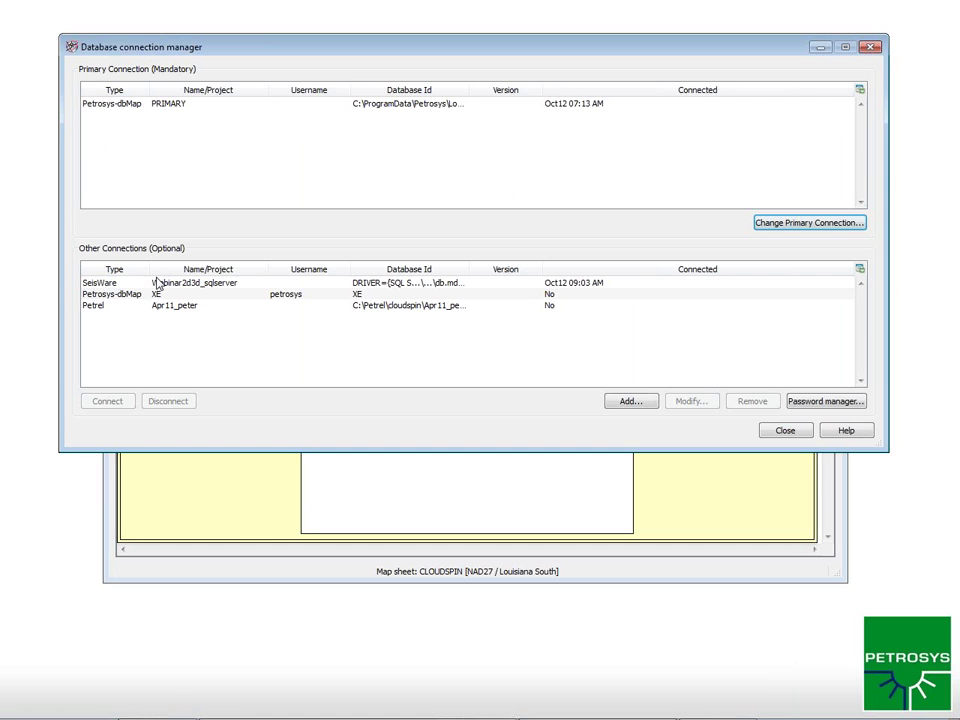
drag(333, 55, 284, 79)
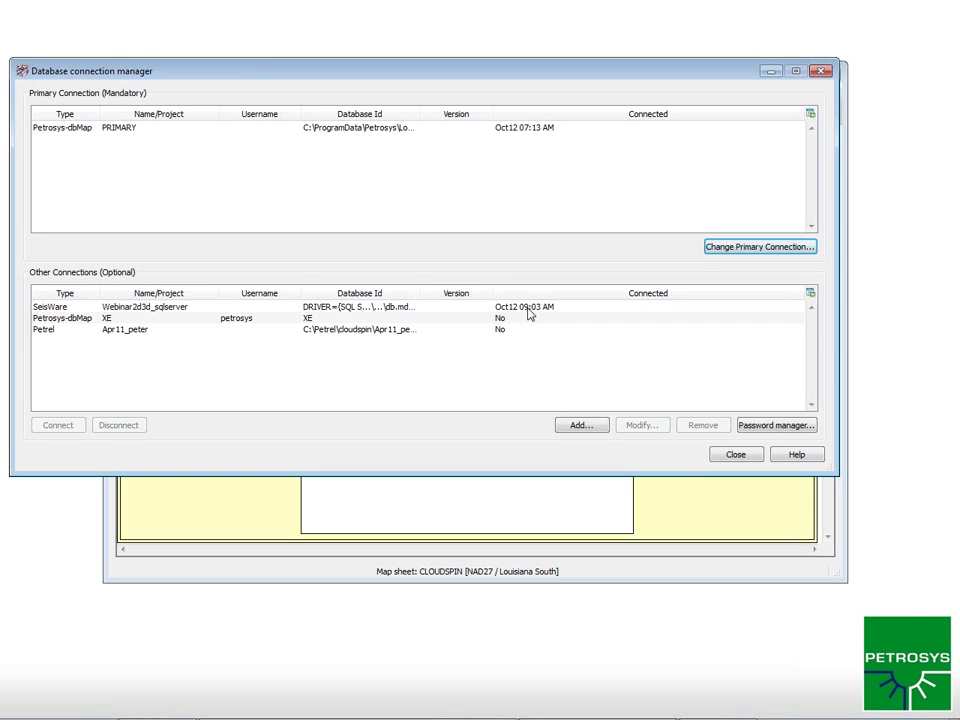
click(576, 427)
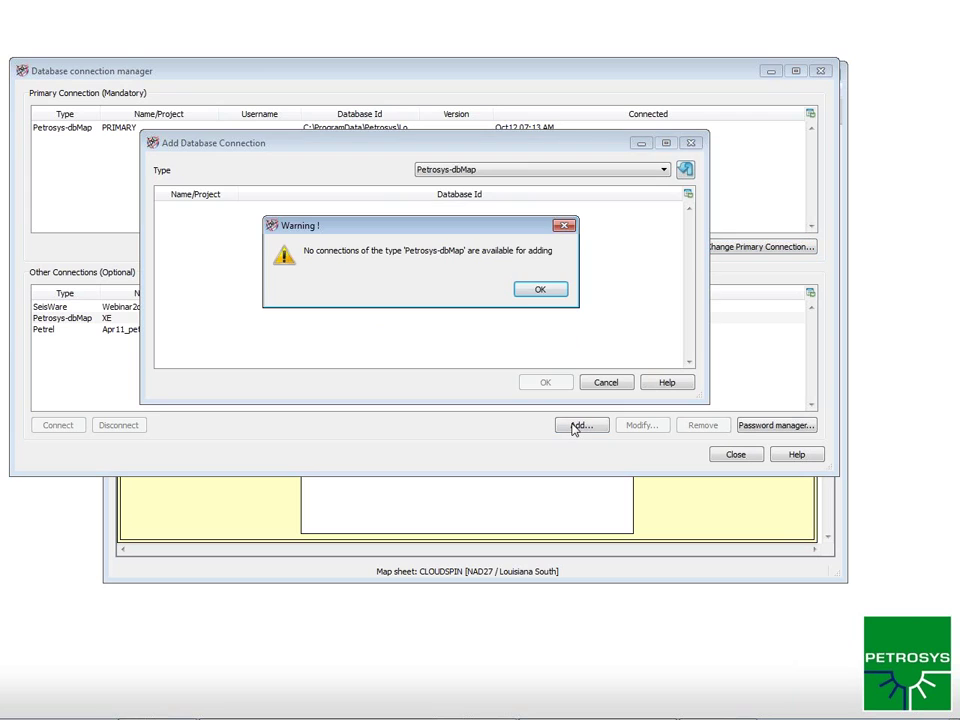
click(552, 288)
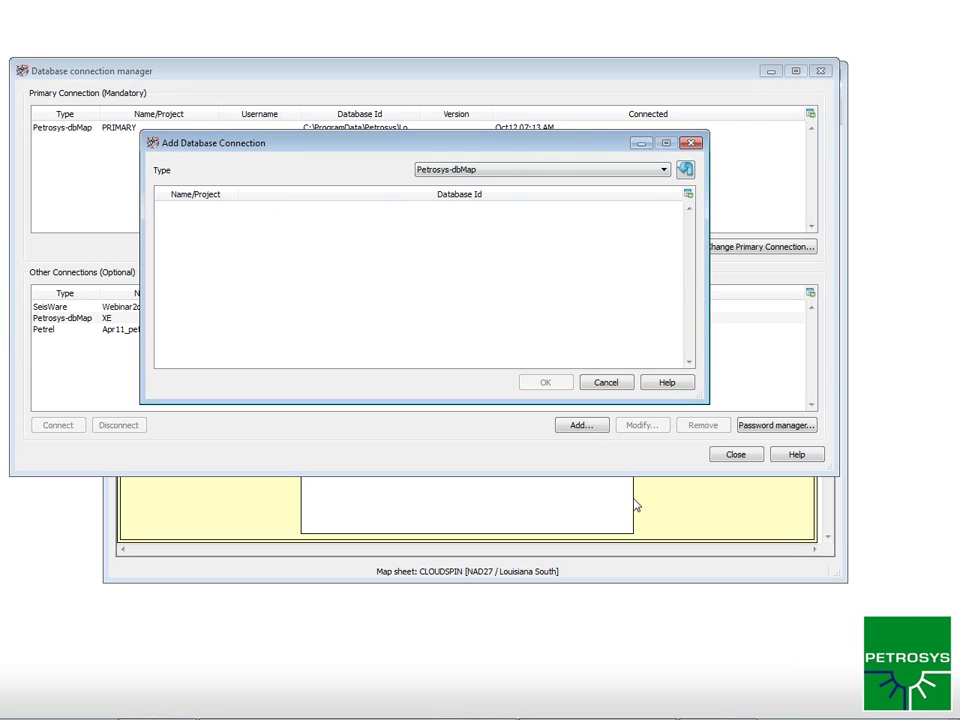
click(664, 171)
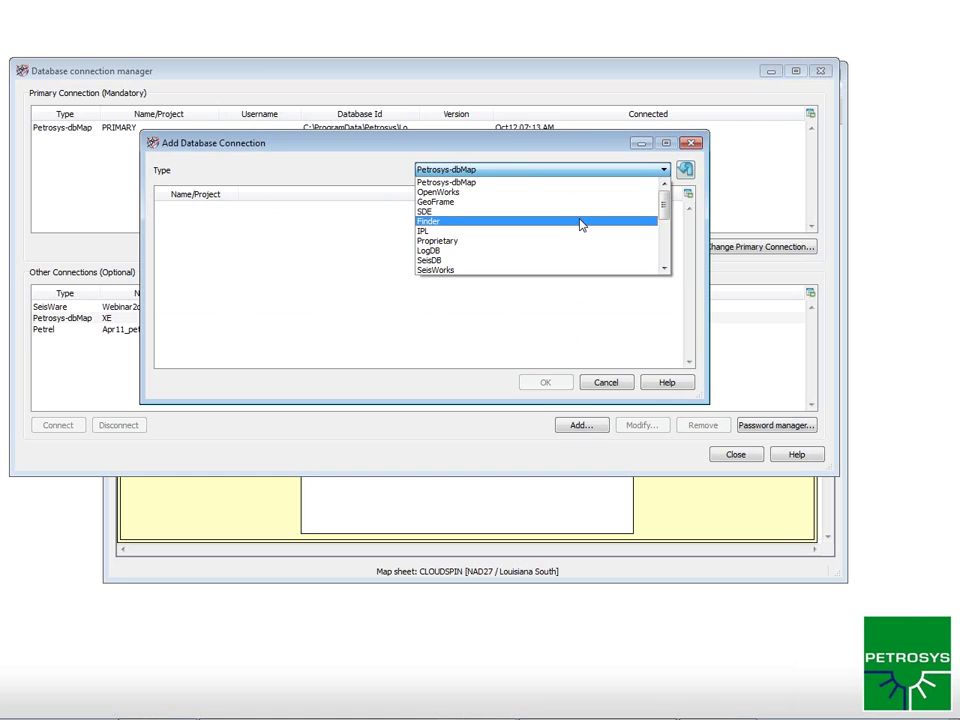
drag(662, 203, 661, 253)
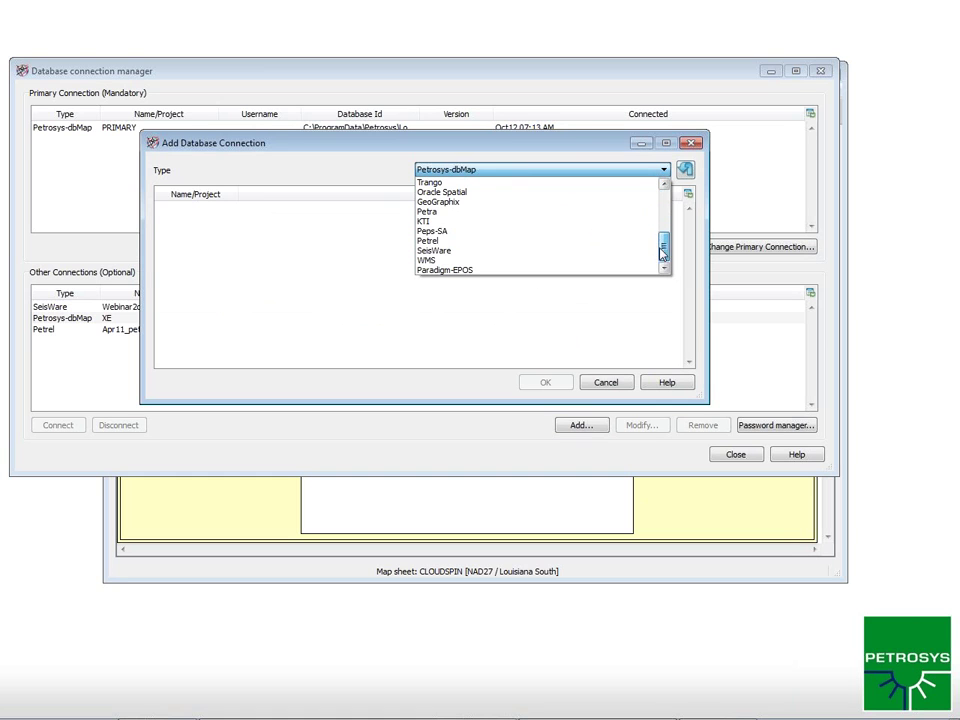
click(531, 250)
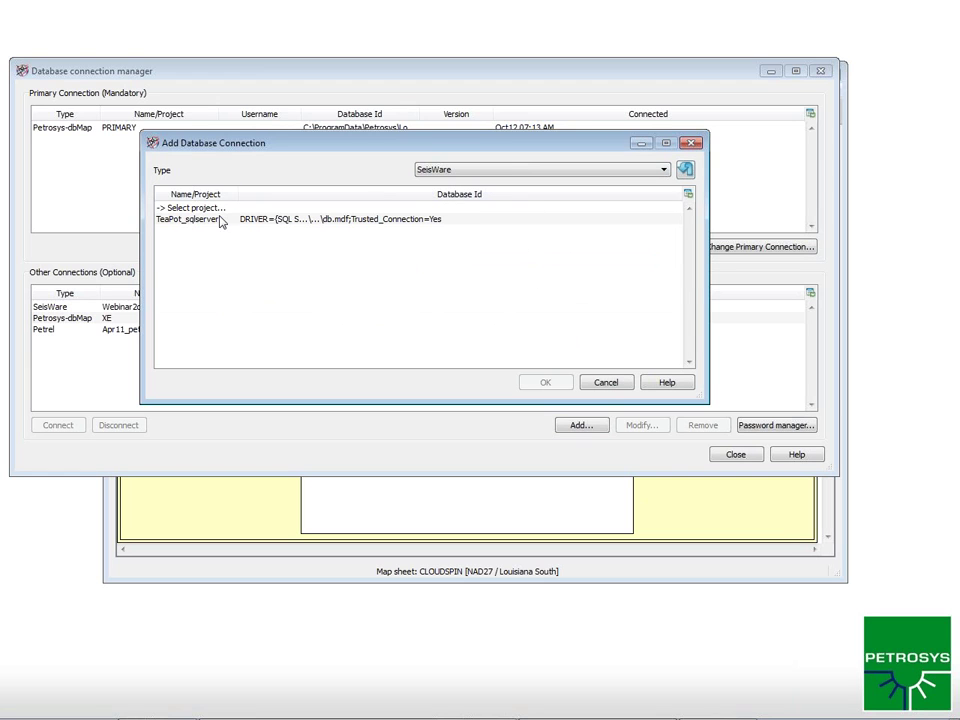
click(186, 208)
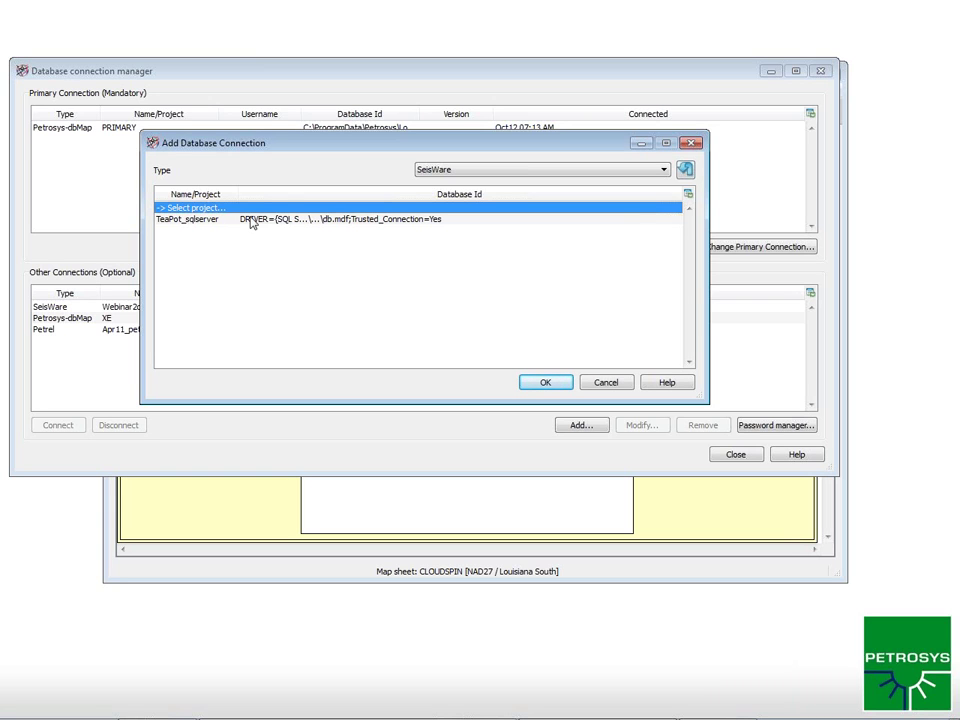
click(251, 220)
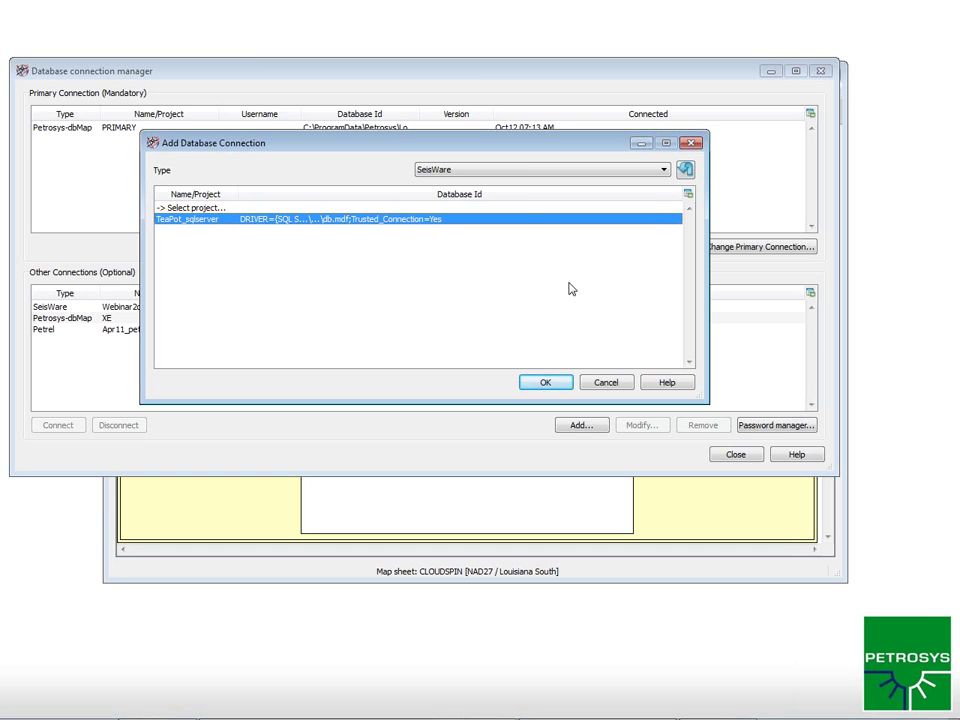
click(606, 384)
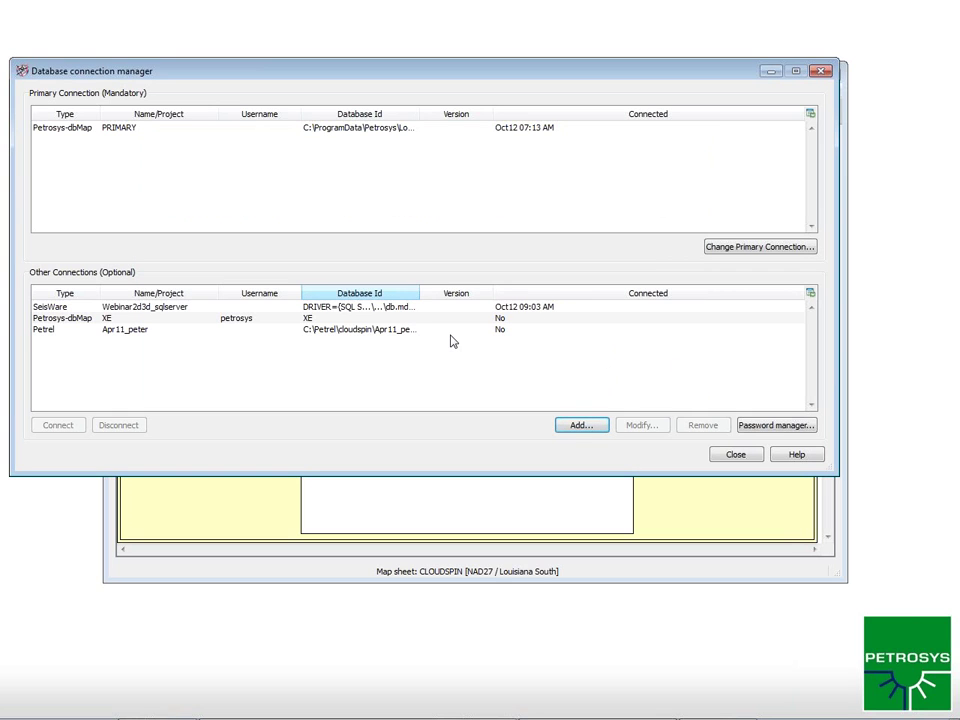
click(733, 456)
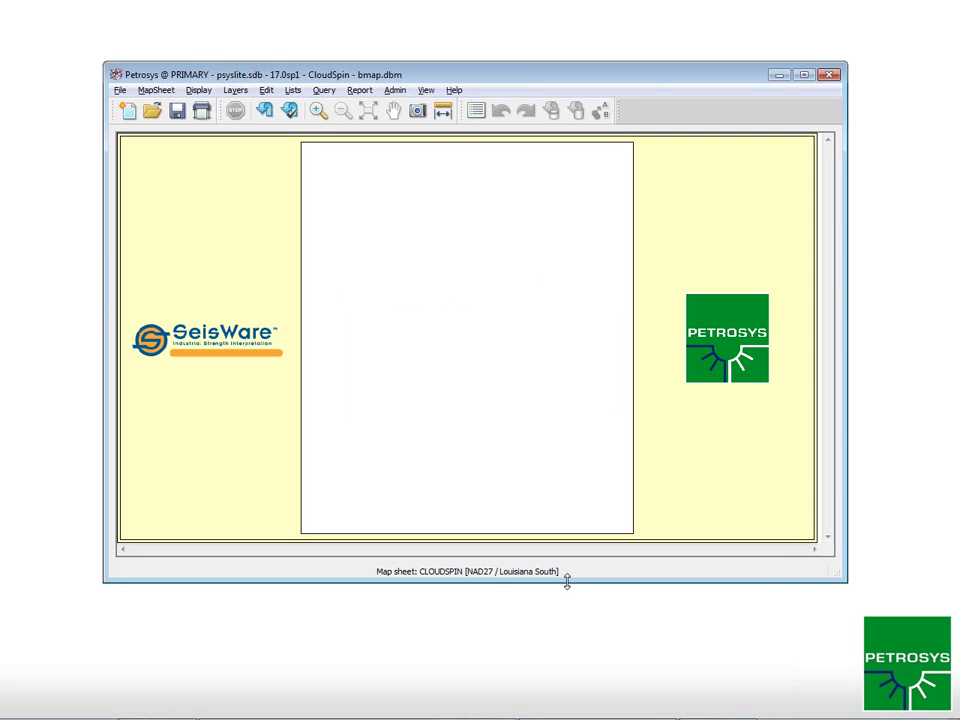
- Start a 2D seismic lines display with the SeisWare project Webinar2d3d_sqlserver as its data source
drag(417, 77, 377, 84)
click(162, 97)
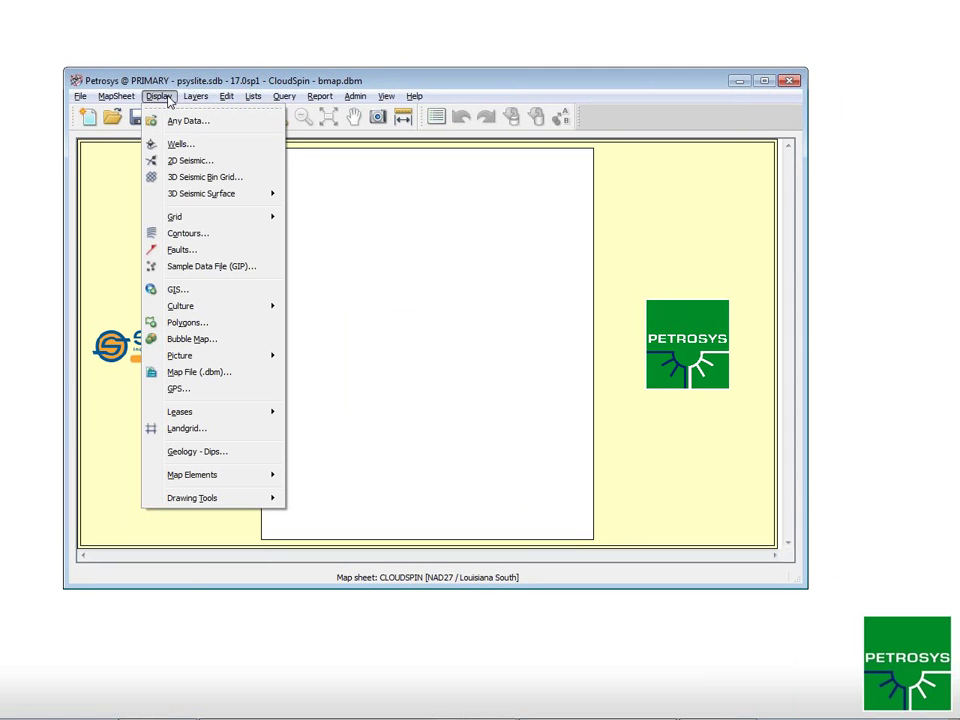
click(182, 161)
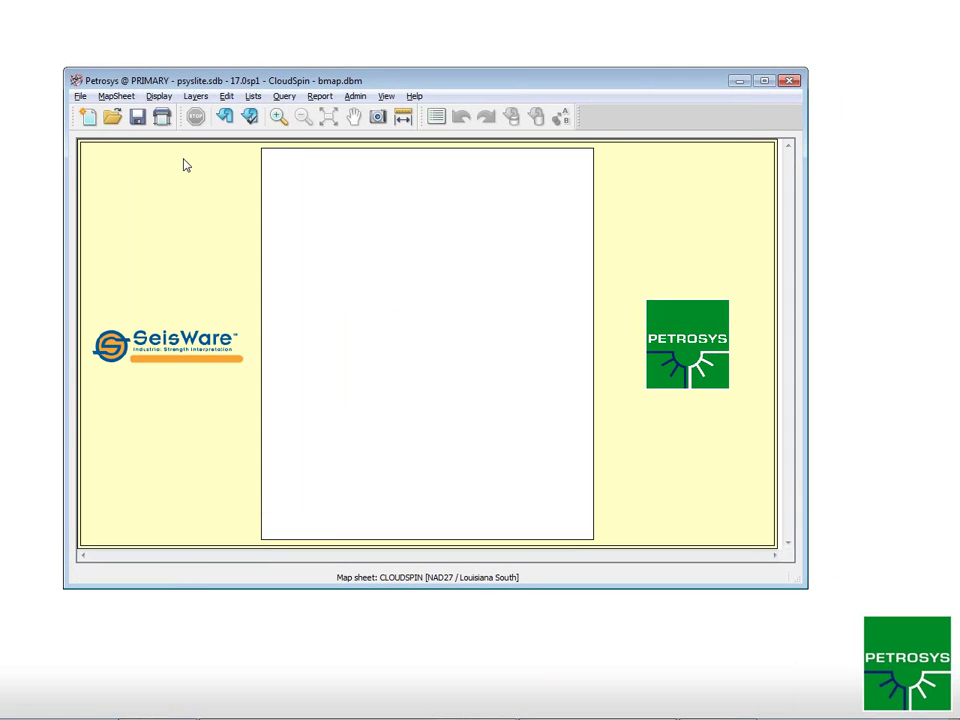
drag(485, 77, 444, 70)
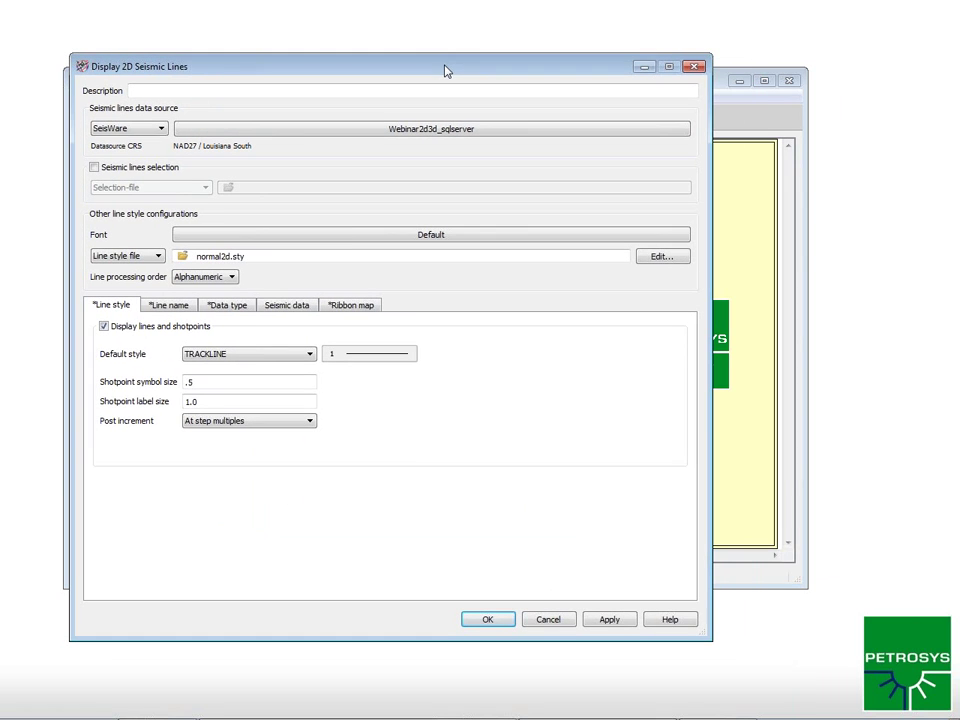
click(160, 129)
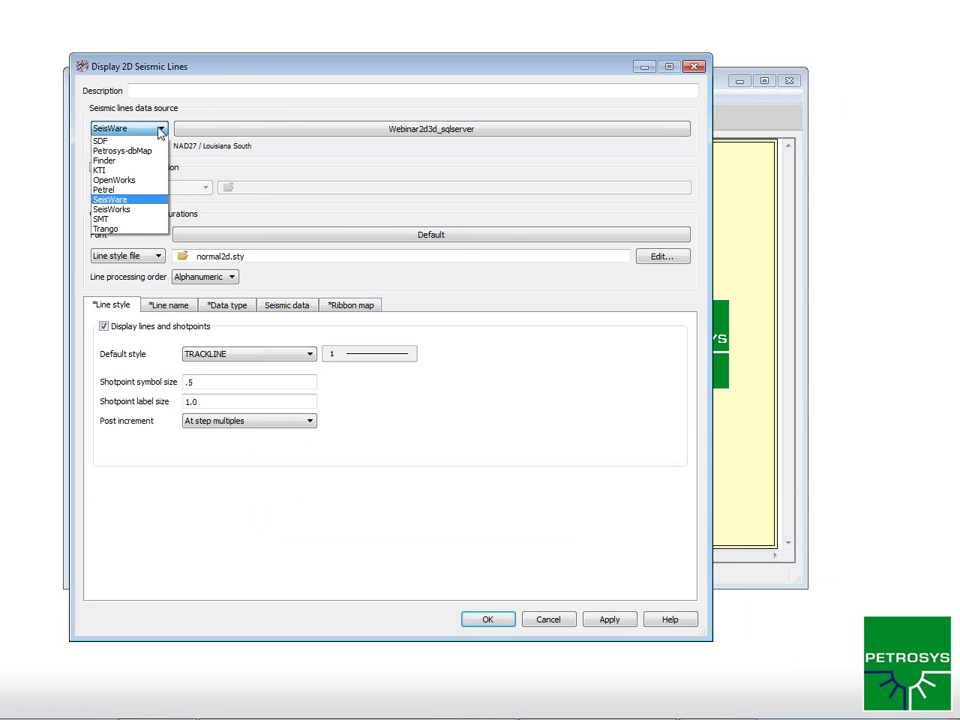
click(405, 131)
click(405, 131)
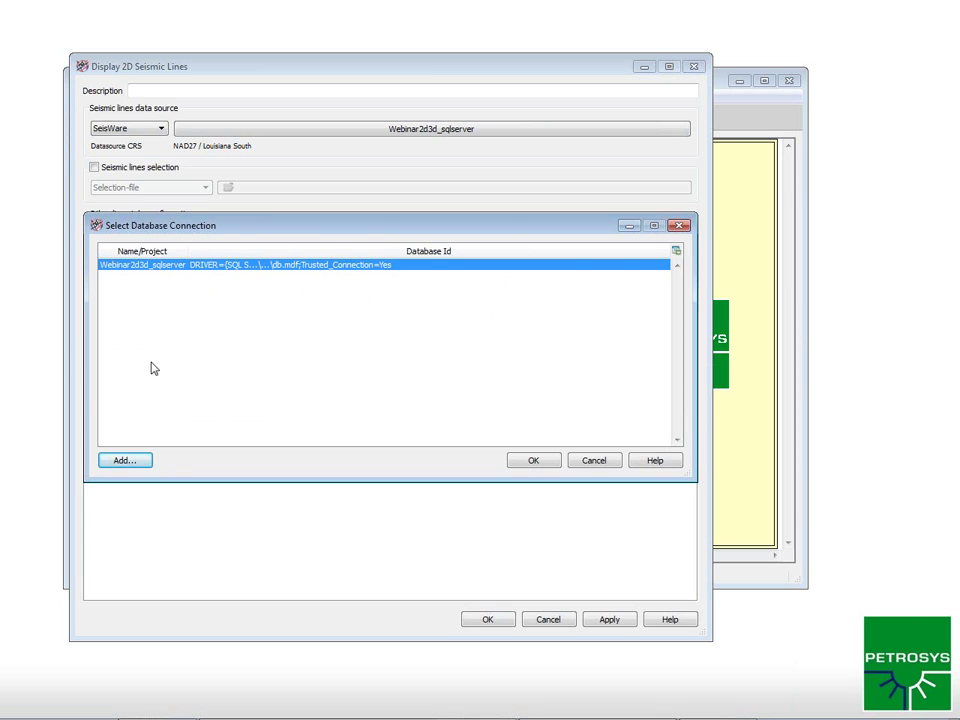
click(124, 461)
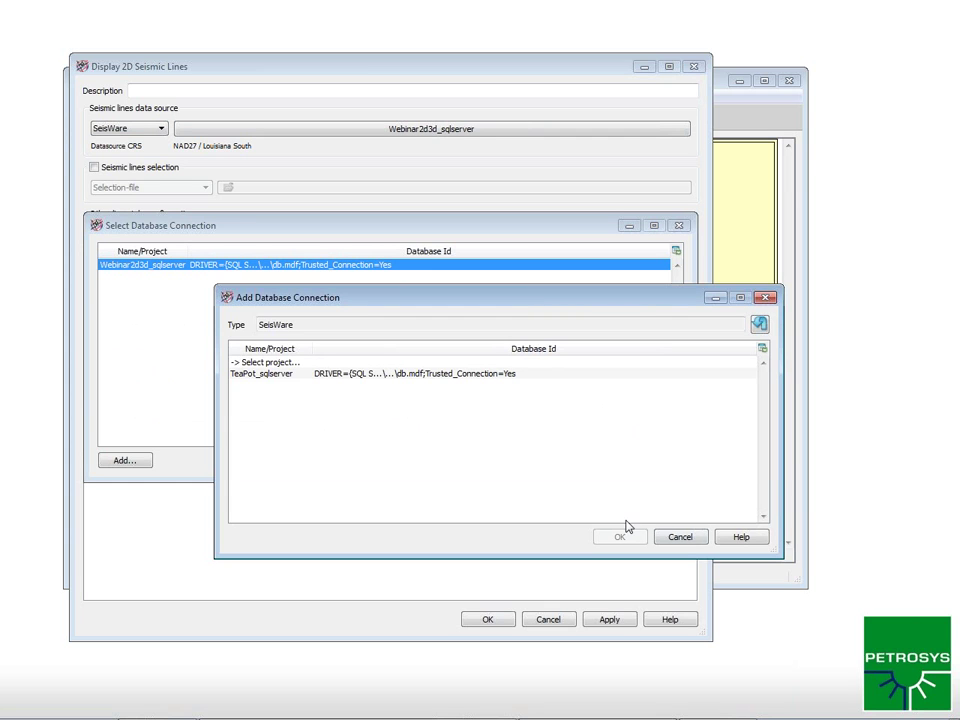
click(689, 541)
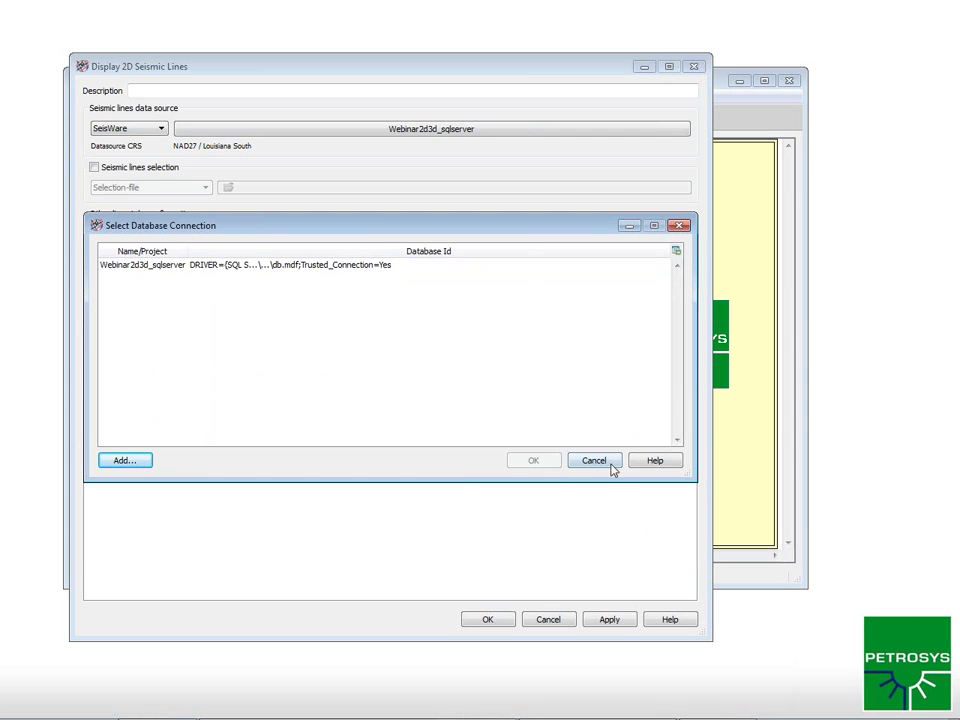
click(176, 266)
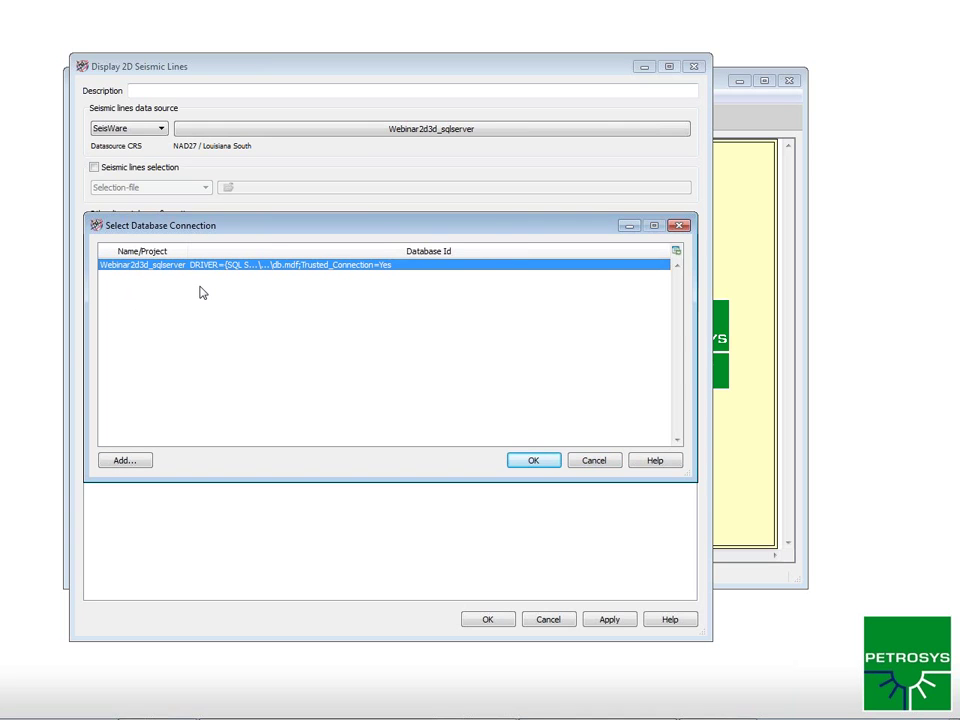
click(534, 461)
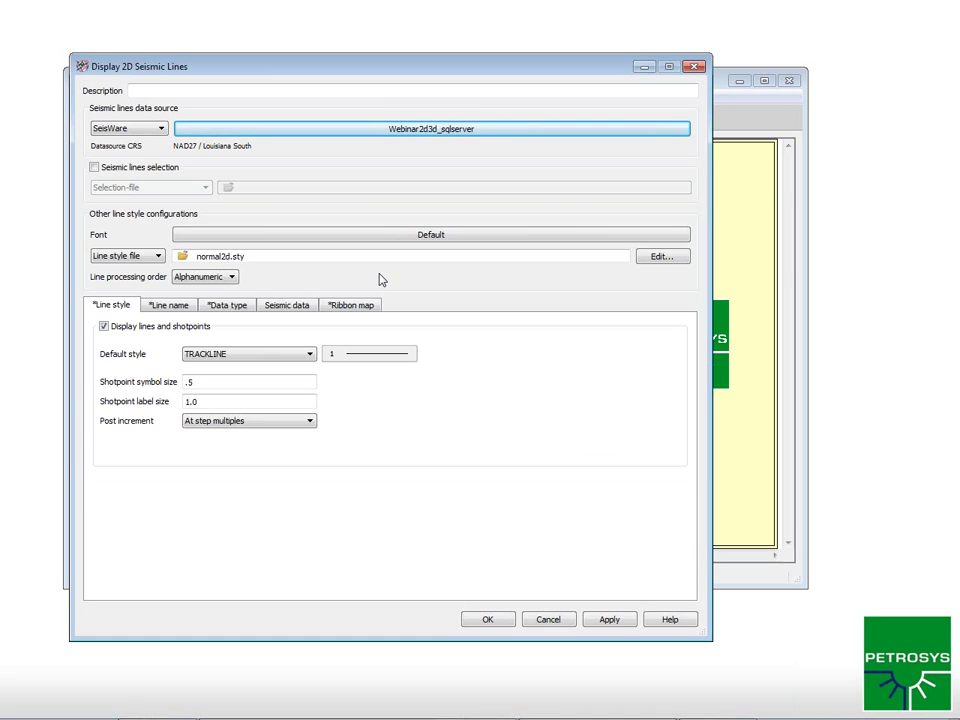
- Examine the seismic lines selection and default style options, and the settings in the normal2d.sty line style file
click(95, 168)
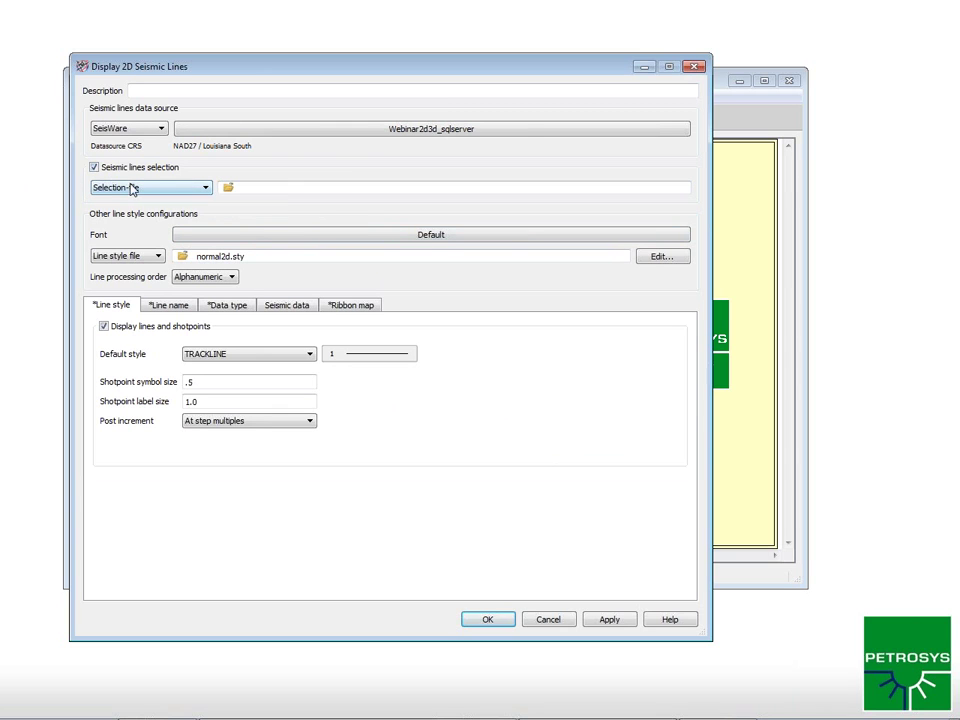
click(94, 168)
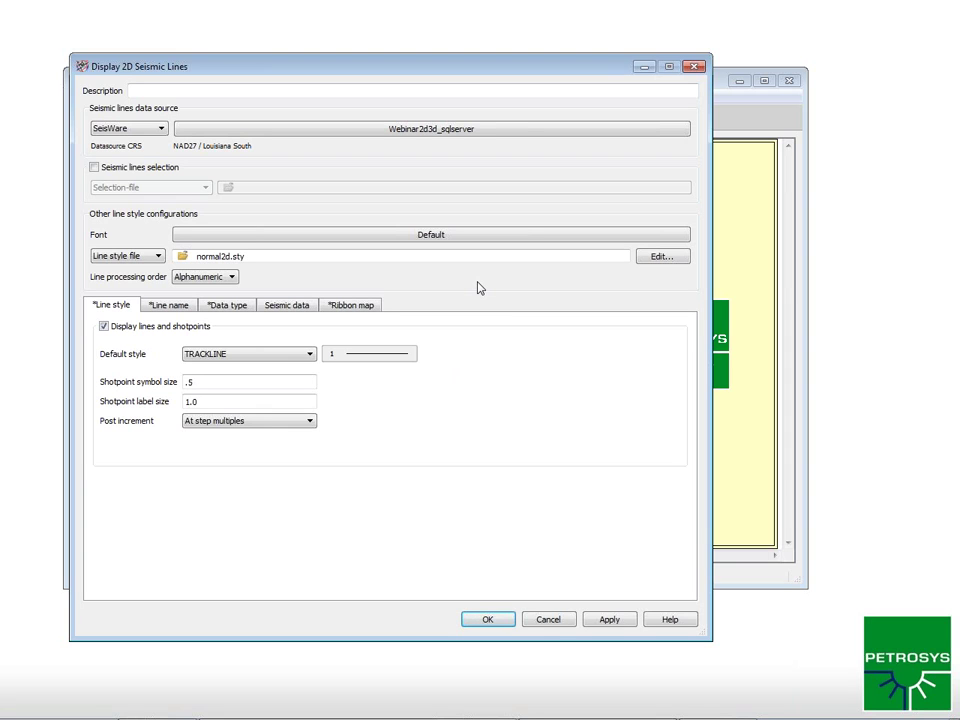
click(312, 356)
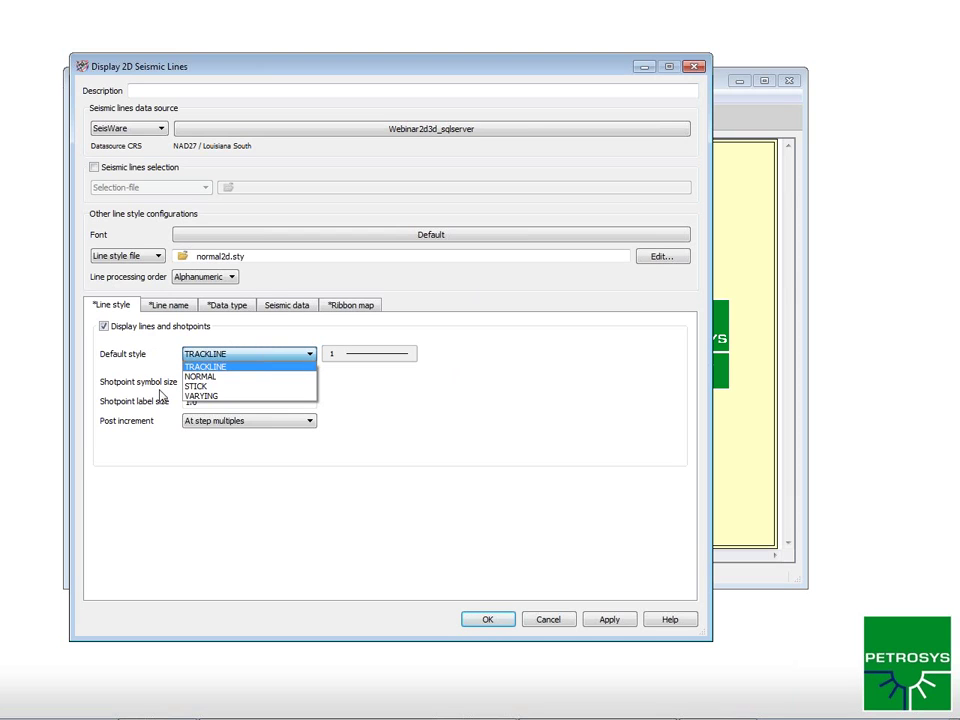
click(411, 418)
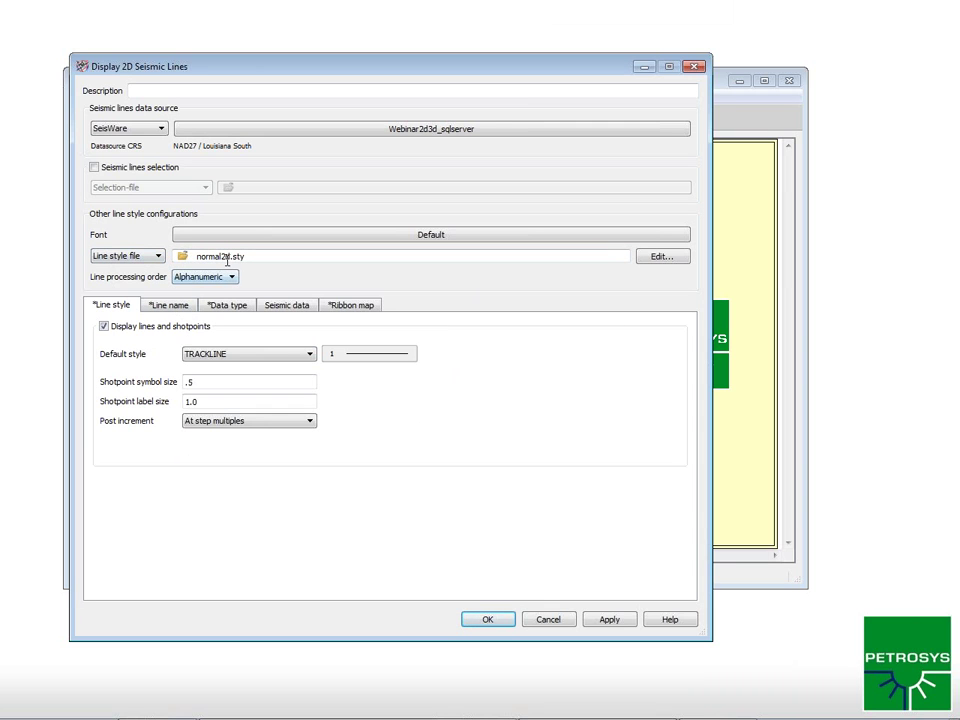
click(661, 256)
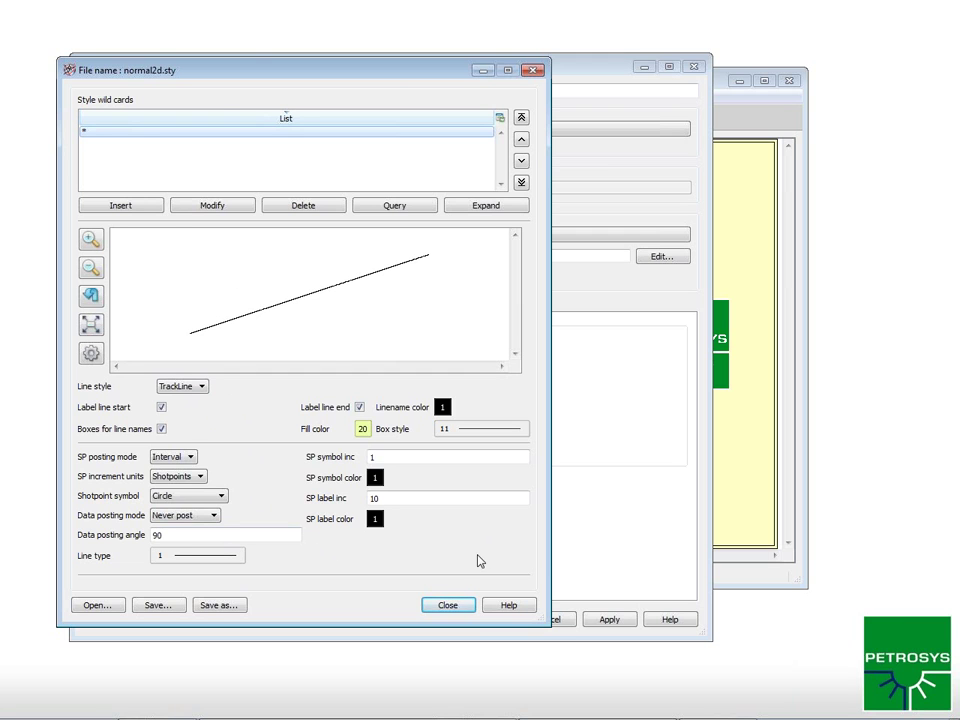
click(448, 606)
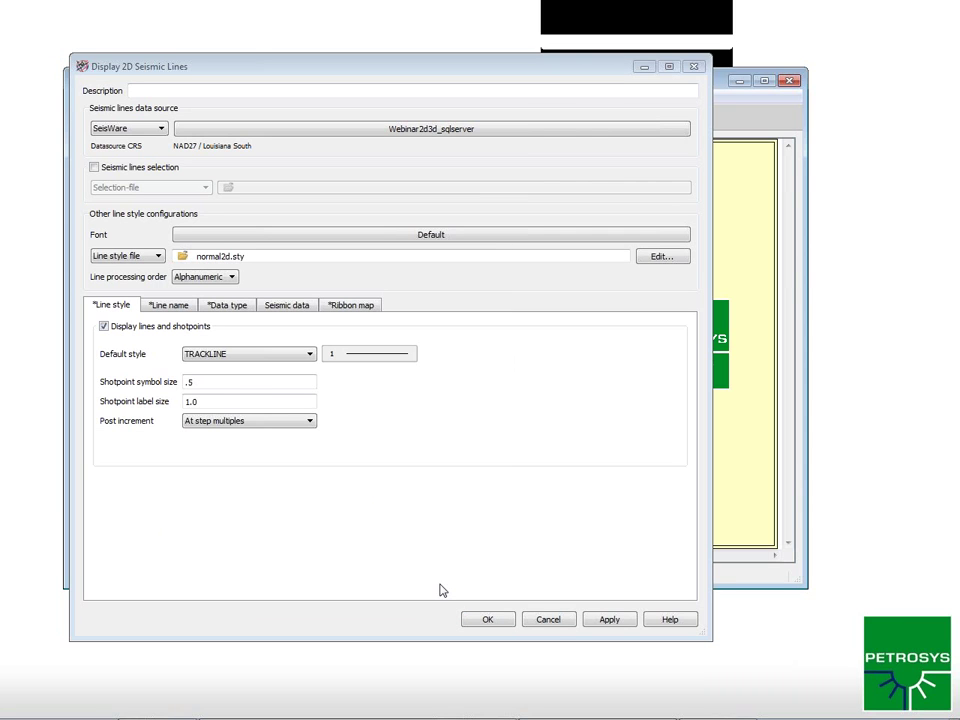
- Display the 2D seismic lines with interpretation data from horizon HOUSTON_1X1, using Time as the data type
click(225, 308)
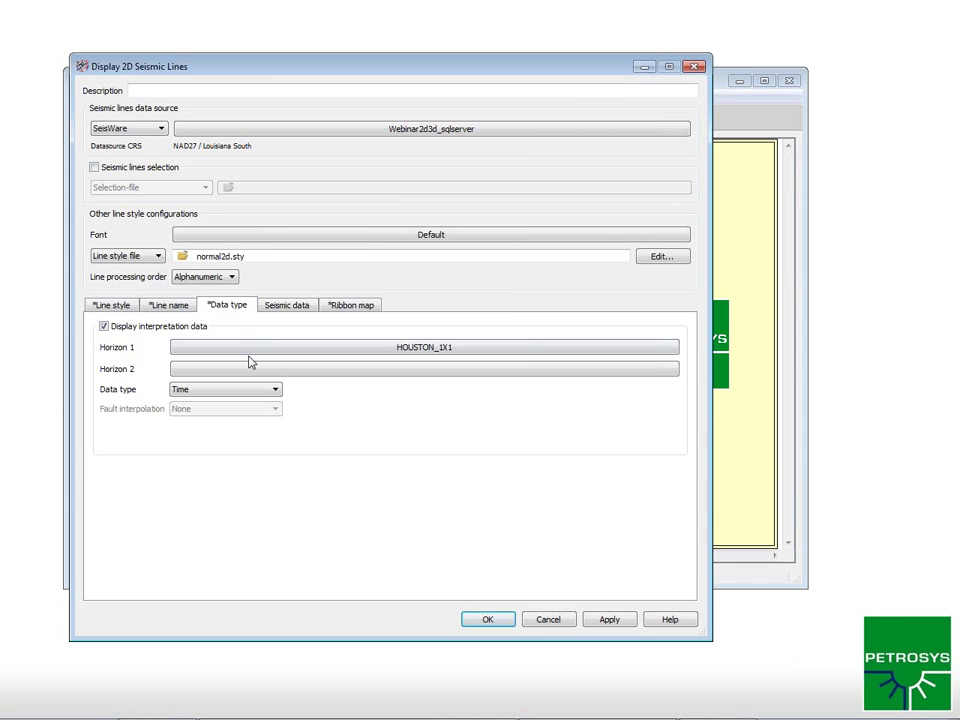
click(436, 350)
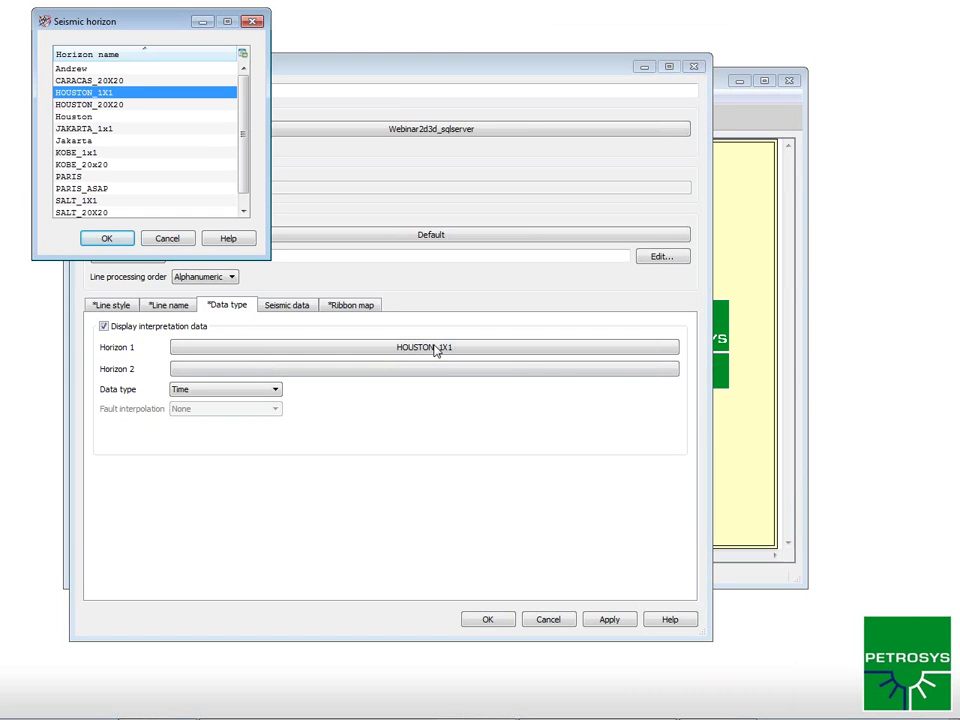
click(107, 239)
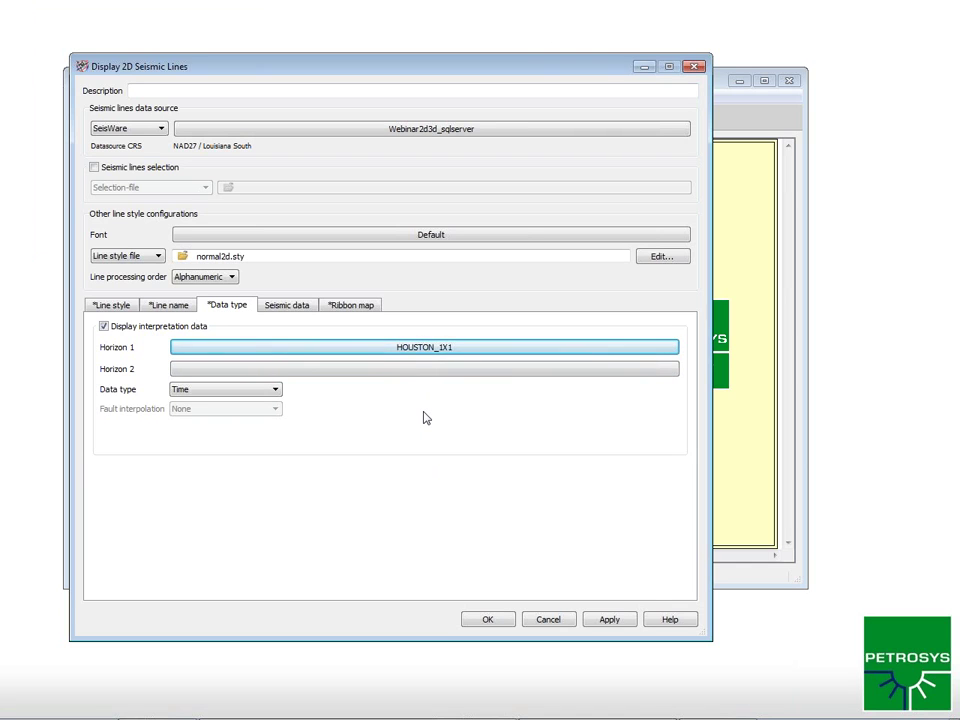
click(248, 391)
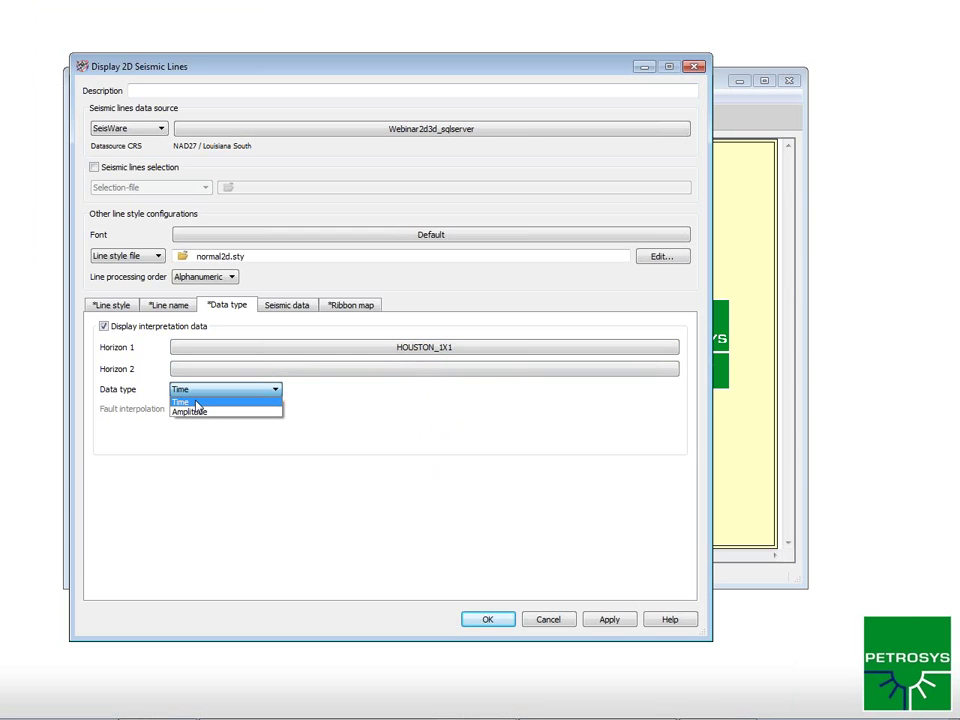
click(196, 402)
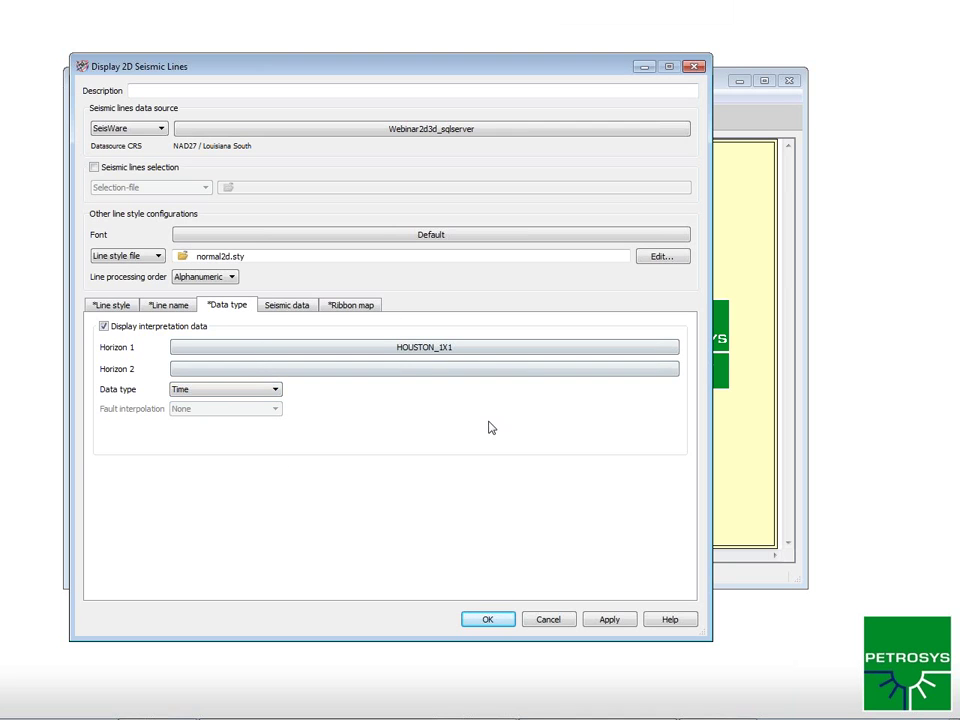
click(488, 620)
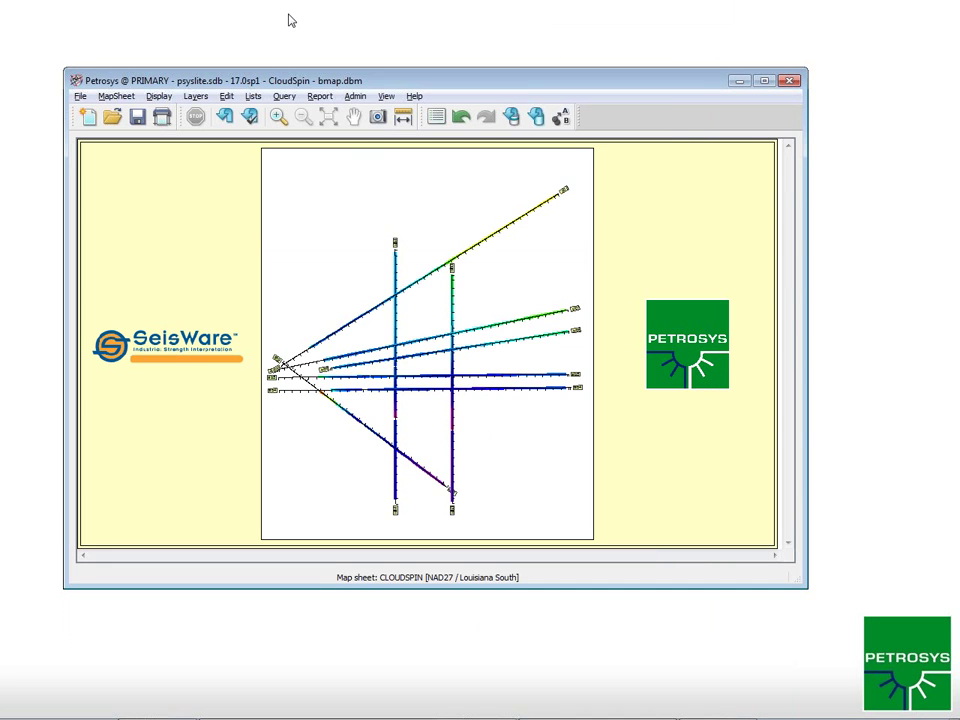
- Inspect the crossing seismic lines near the map's centre up close and restore the full map extent
drag(368, 292, 426, 372)
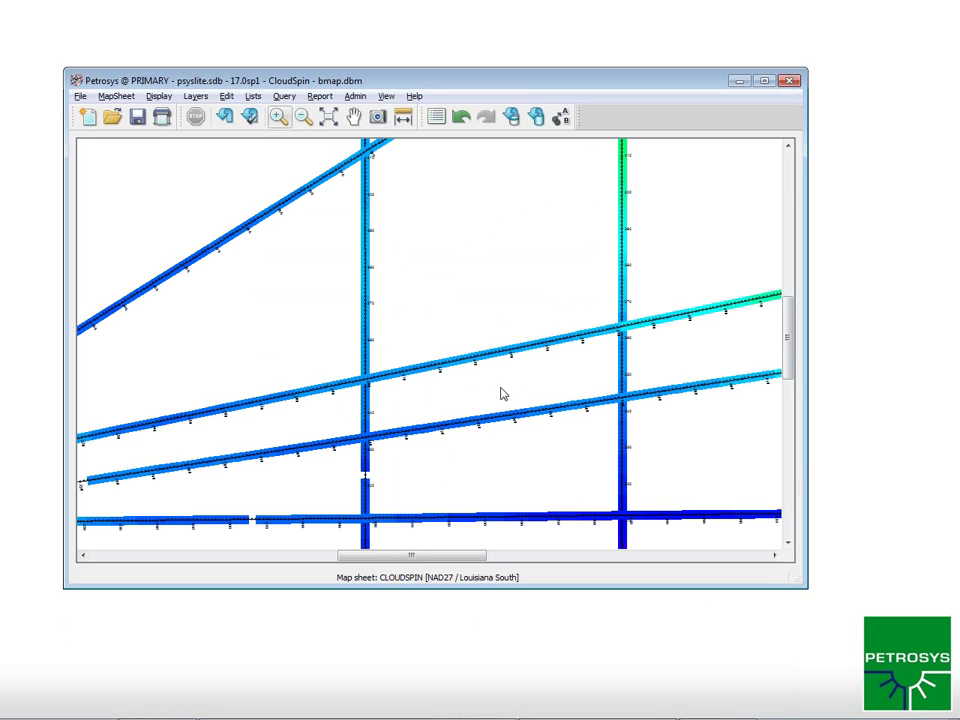
click(330, 117)
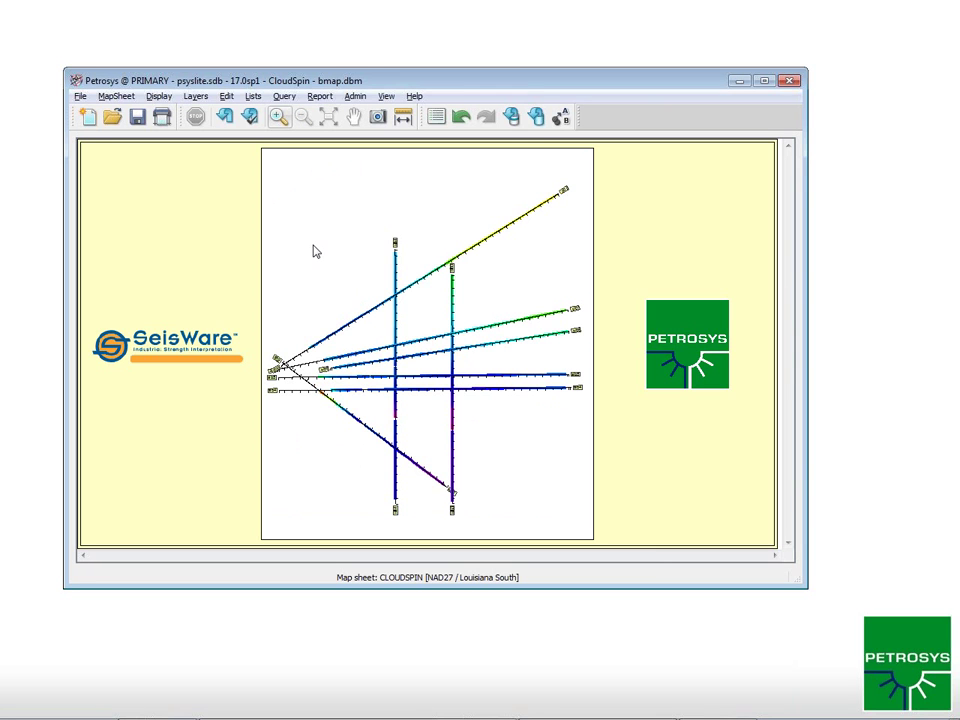
key(alt+Tab)
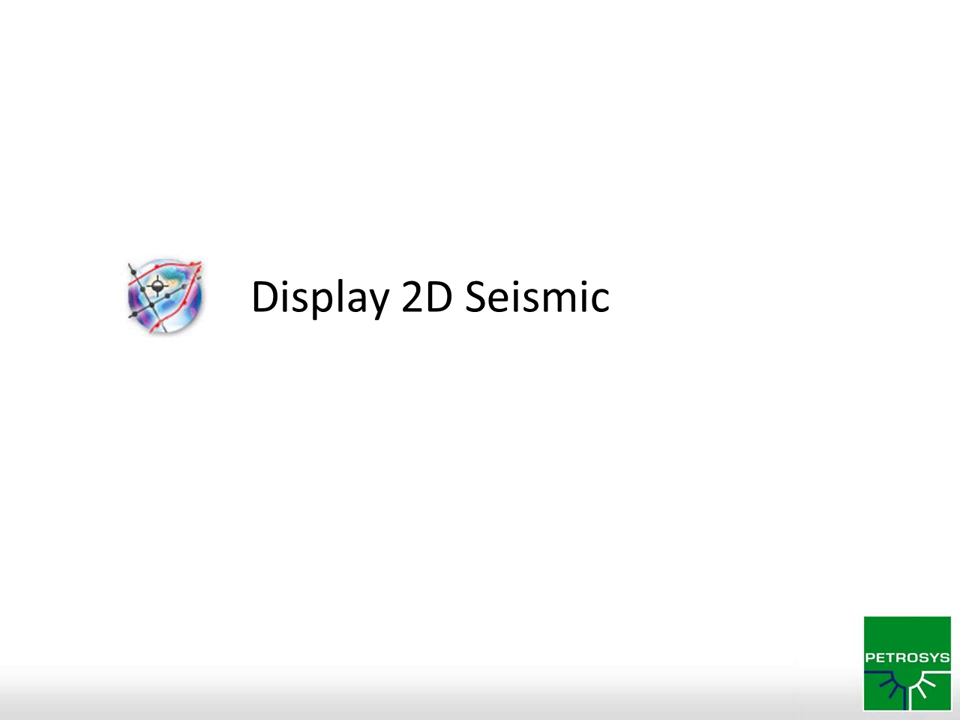
- Switch to the Petrosys map and start a color fill 3D seismic surface display from the SeisWare project Webinar2d3d_sqlserver
key(Right)
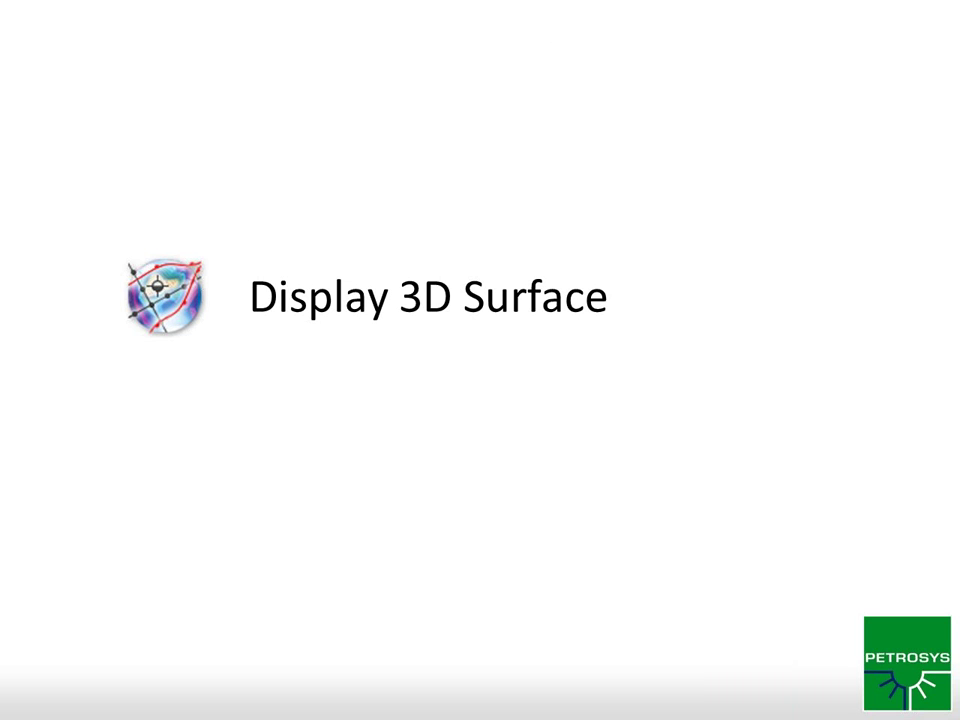
key(alt+Tab)
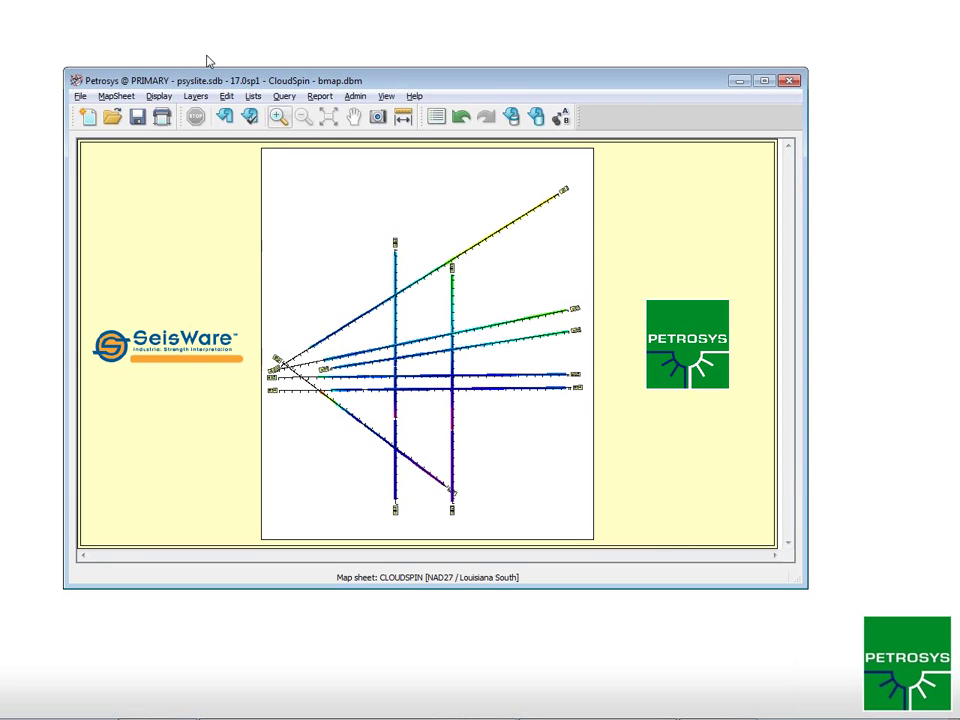
click(160, 97)
mouse_move(201, 195)
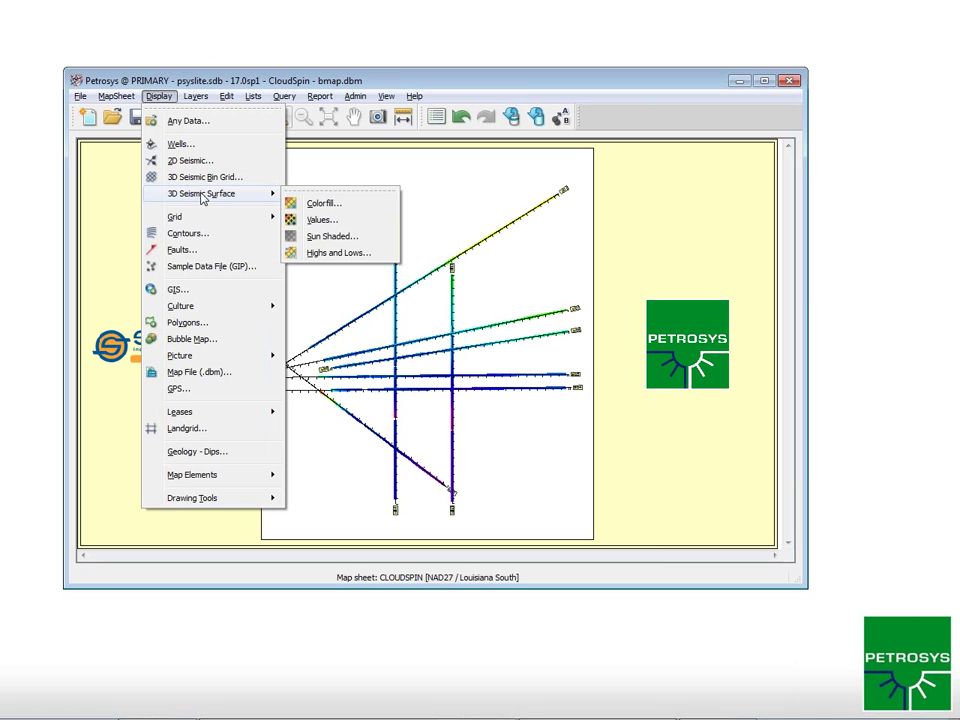
click(333, 205)
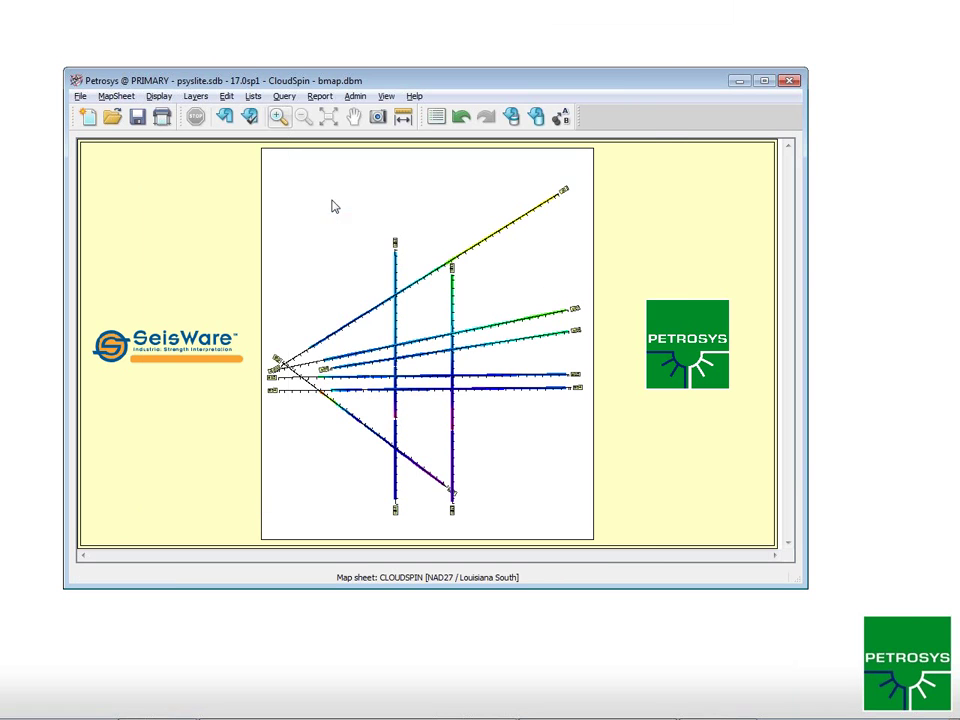
click(369, 147)
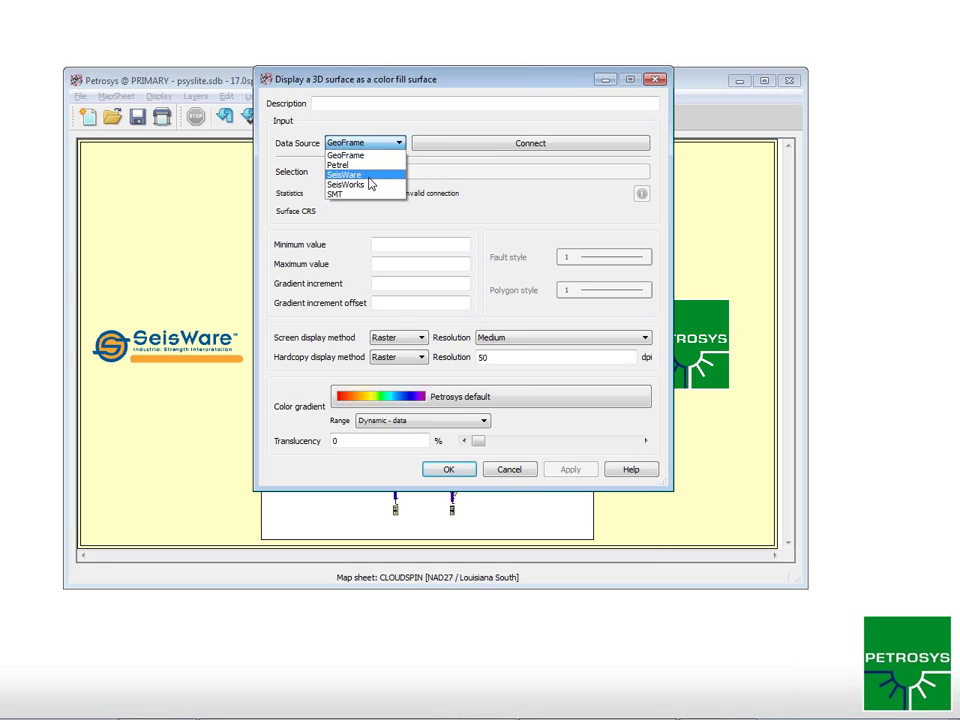
click(368, 176)
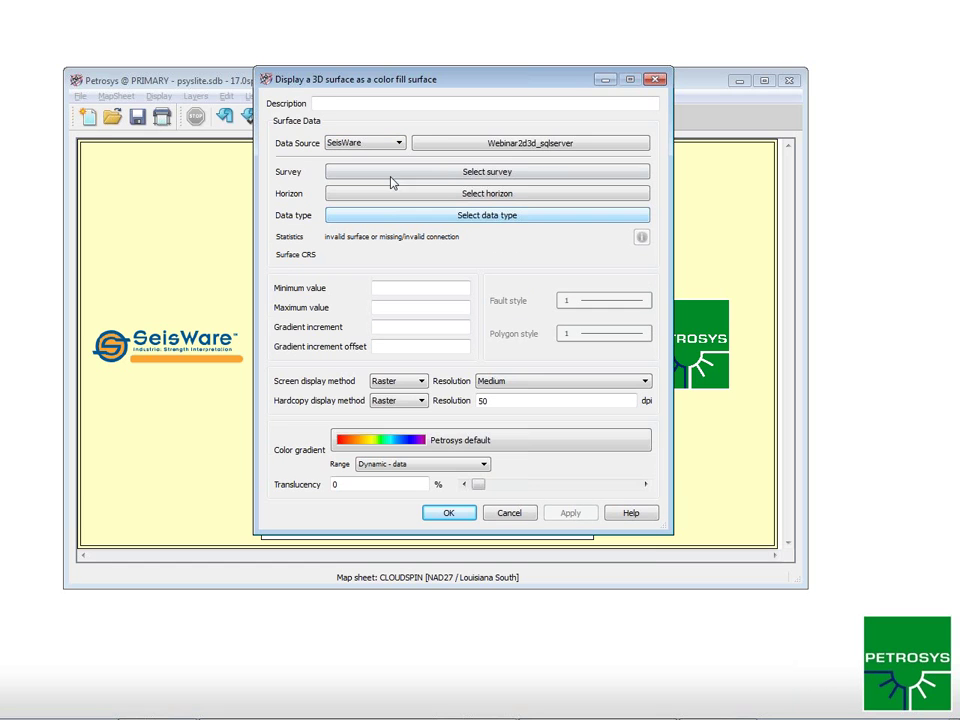
click(533, 152)
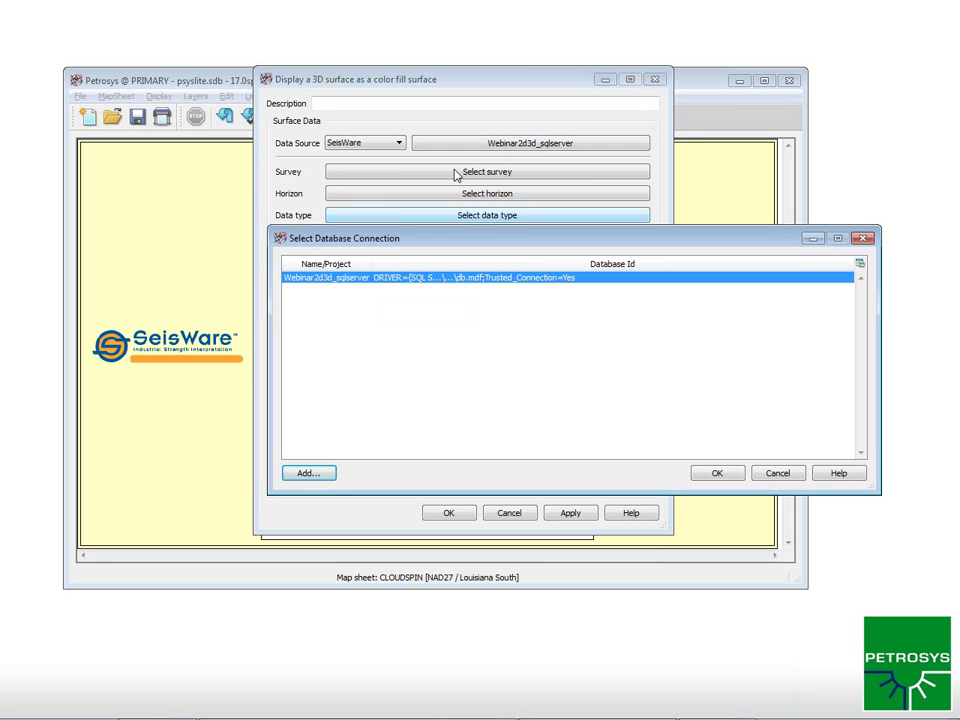
click(716, 471)
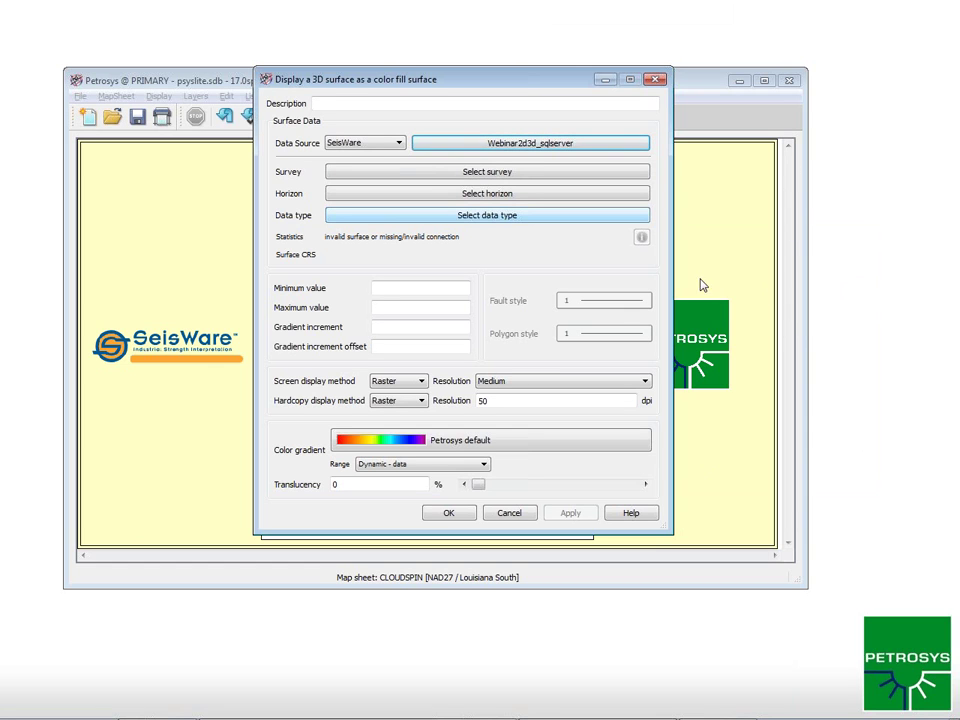
- Display the color fill surface for survey cloudspin_survey and horizon HOUSTON_1X1, using Time as the data type
click(512, 174)
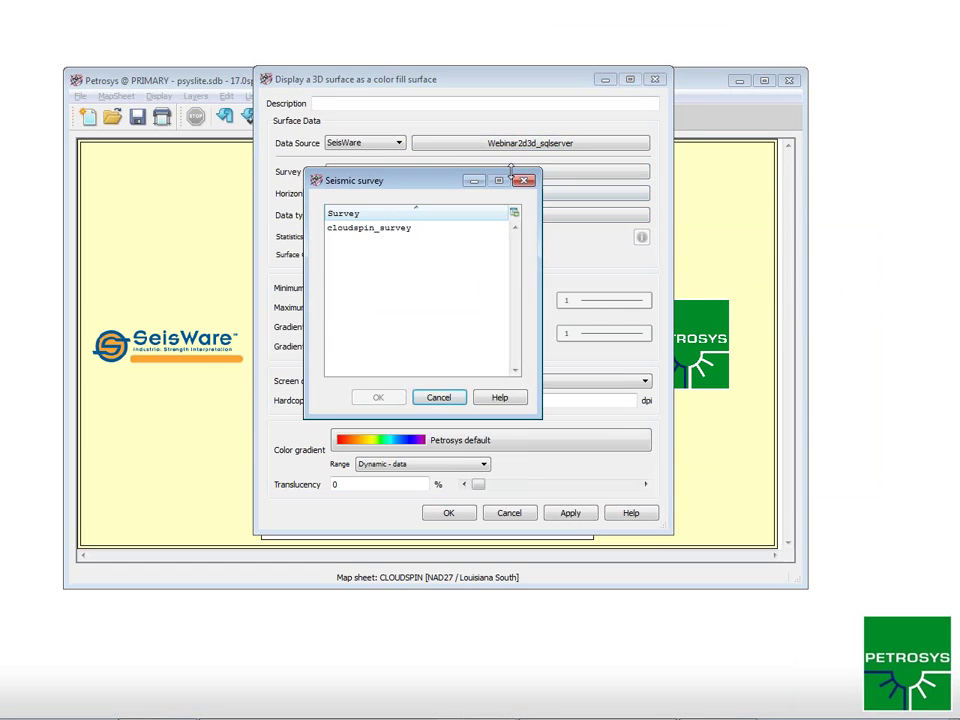
click(372, 229)
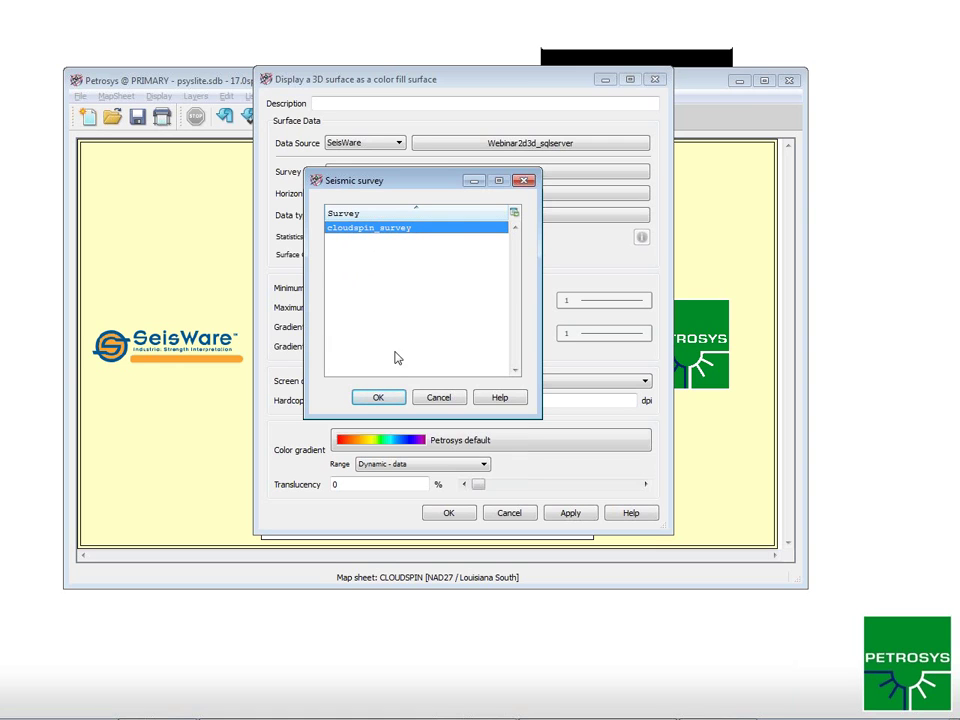
click(398, 400)
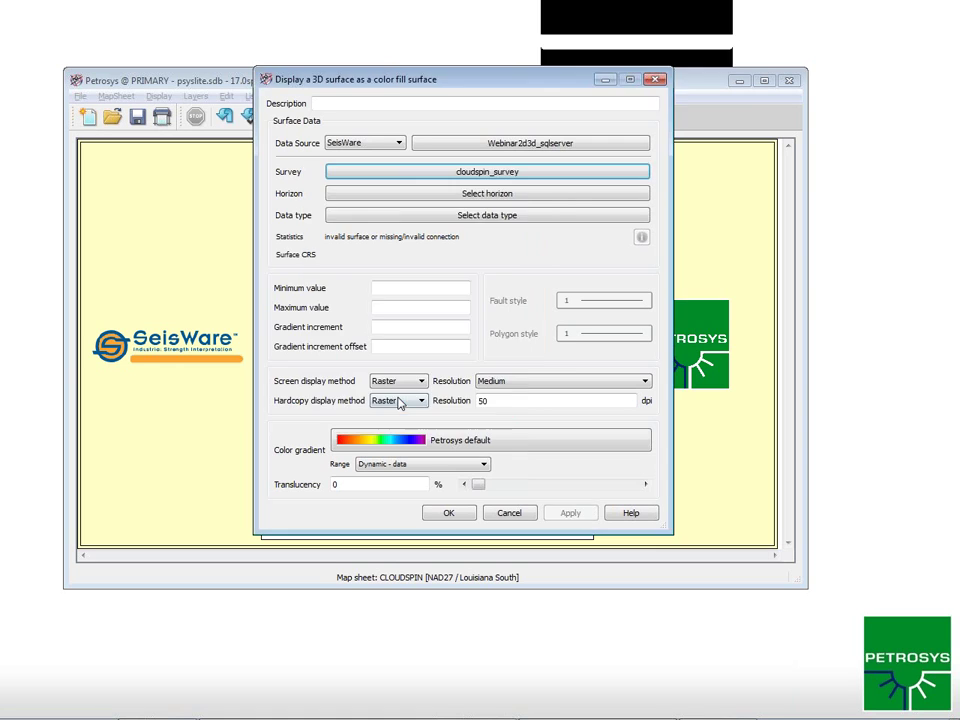
click(480, 201)
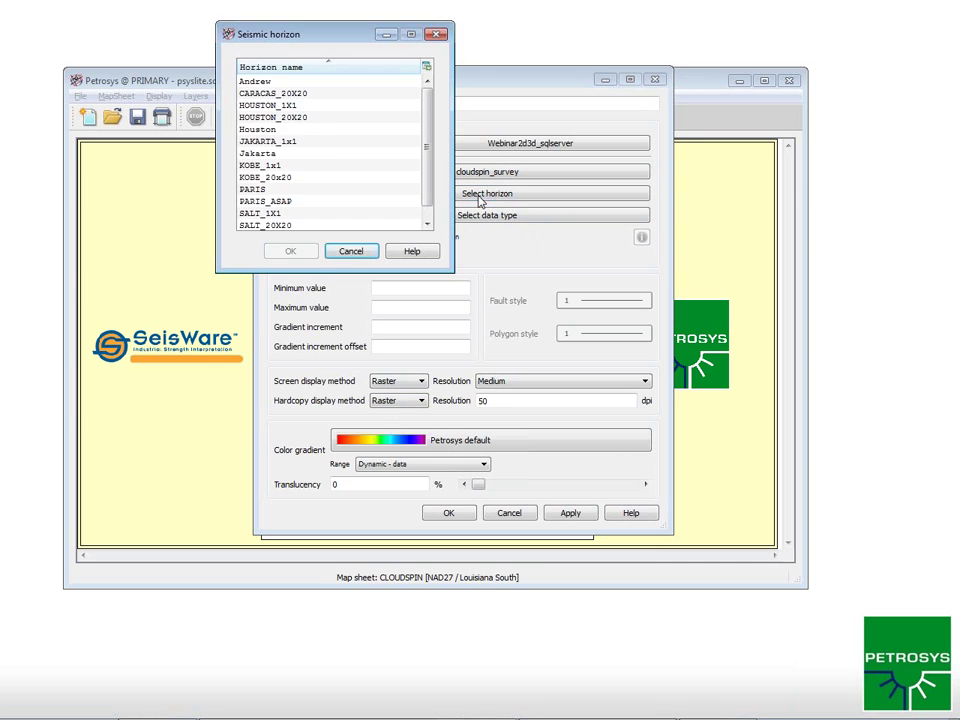
click(281, 106)
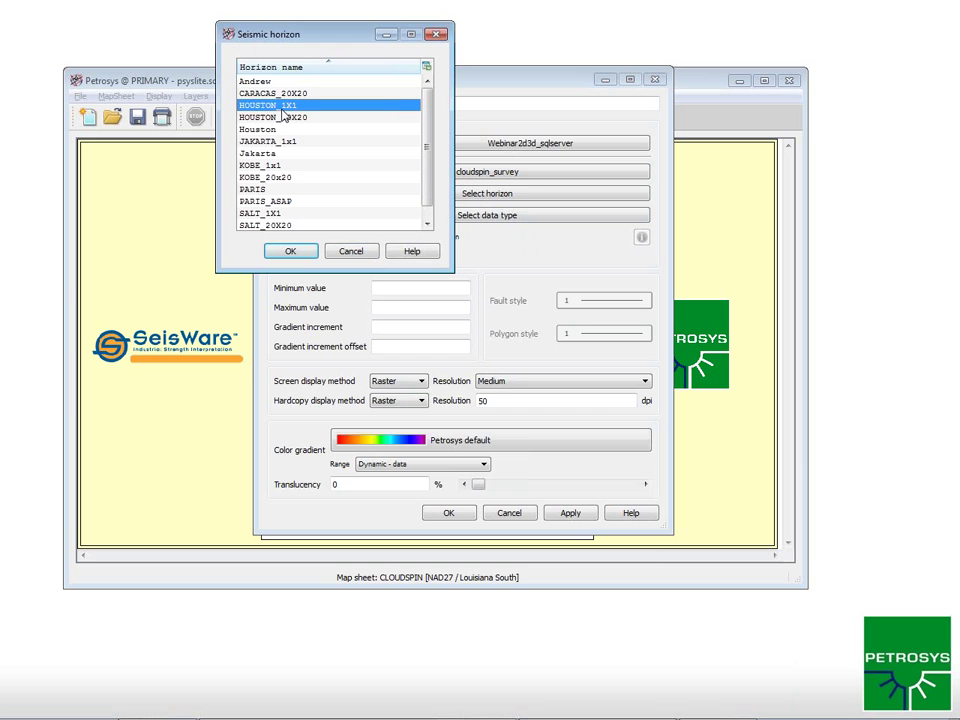
click(290, 252)
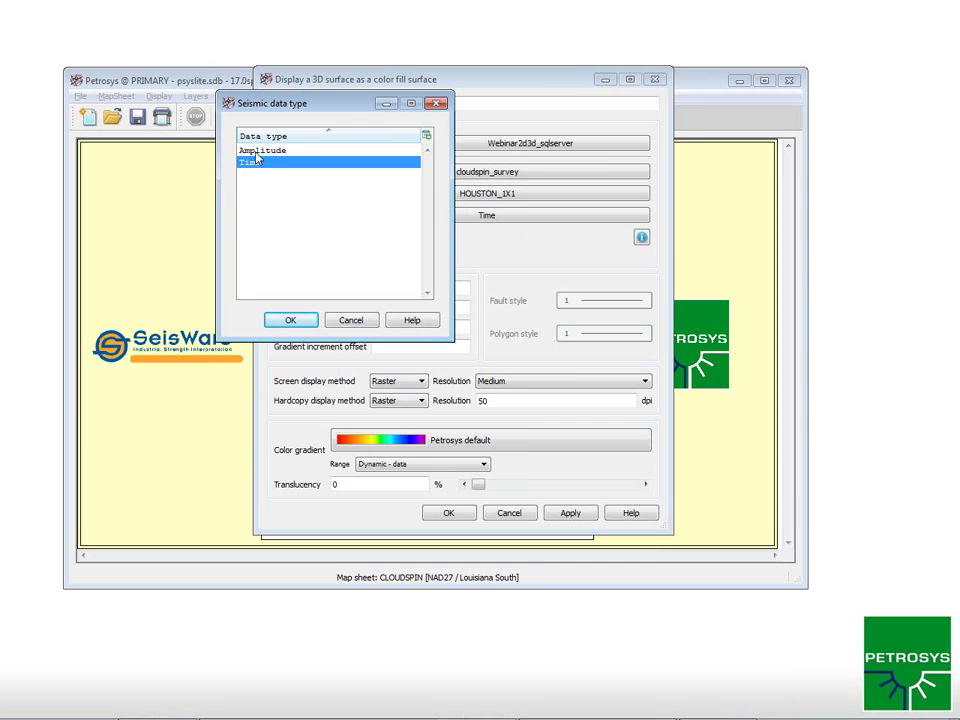
click(290, 320)
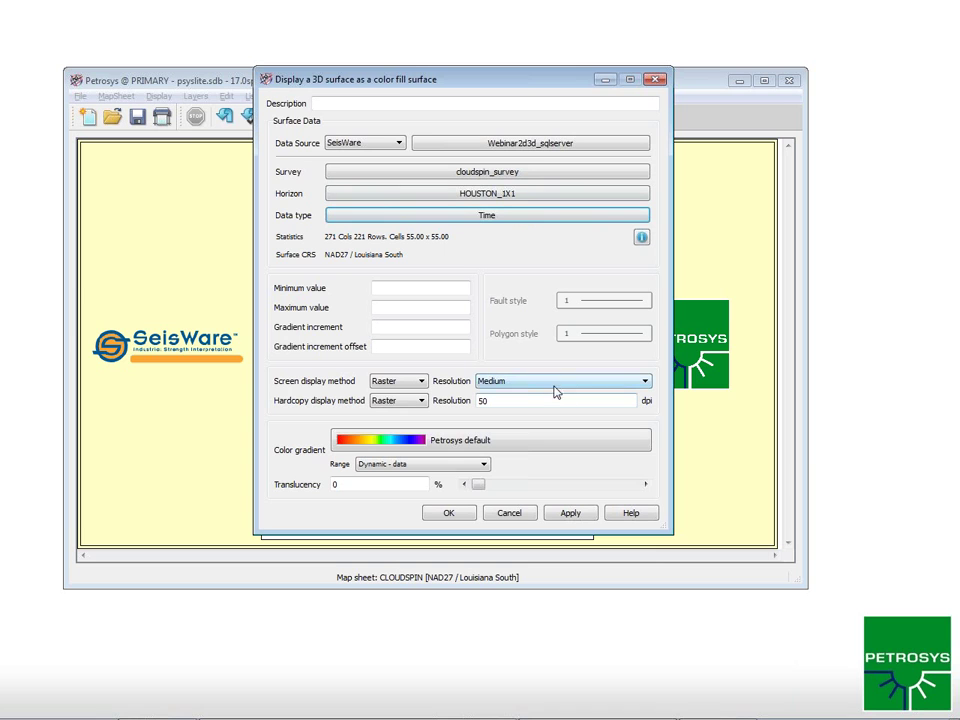
click(450, 513)
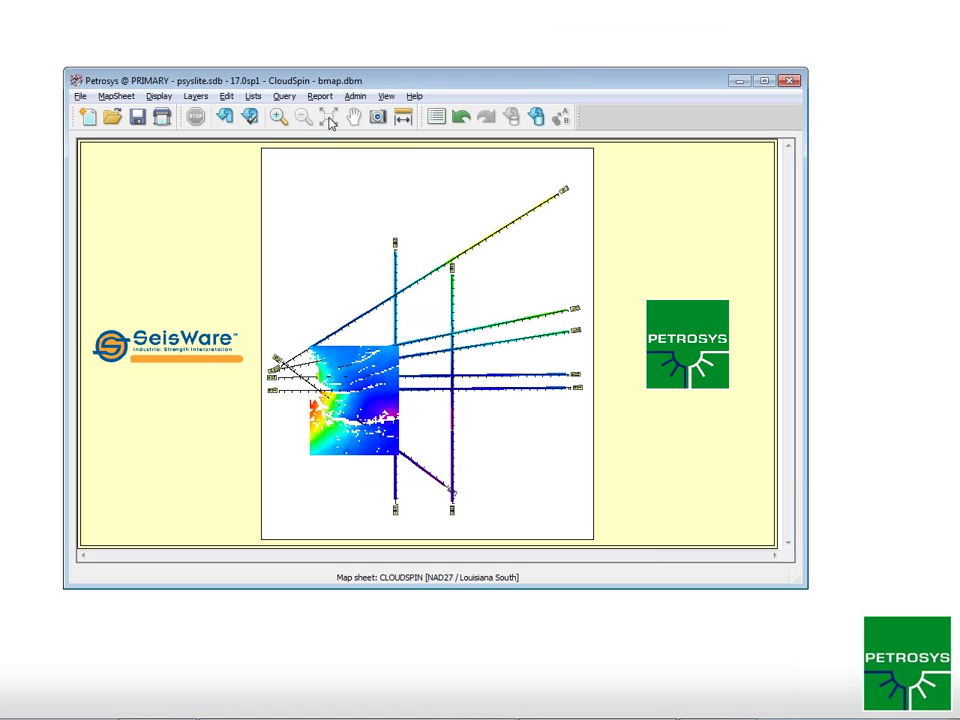
- Inspect the color-filled 3D surface up close and restore the full map extent
click(279, 117)
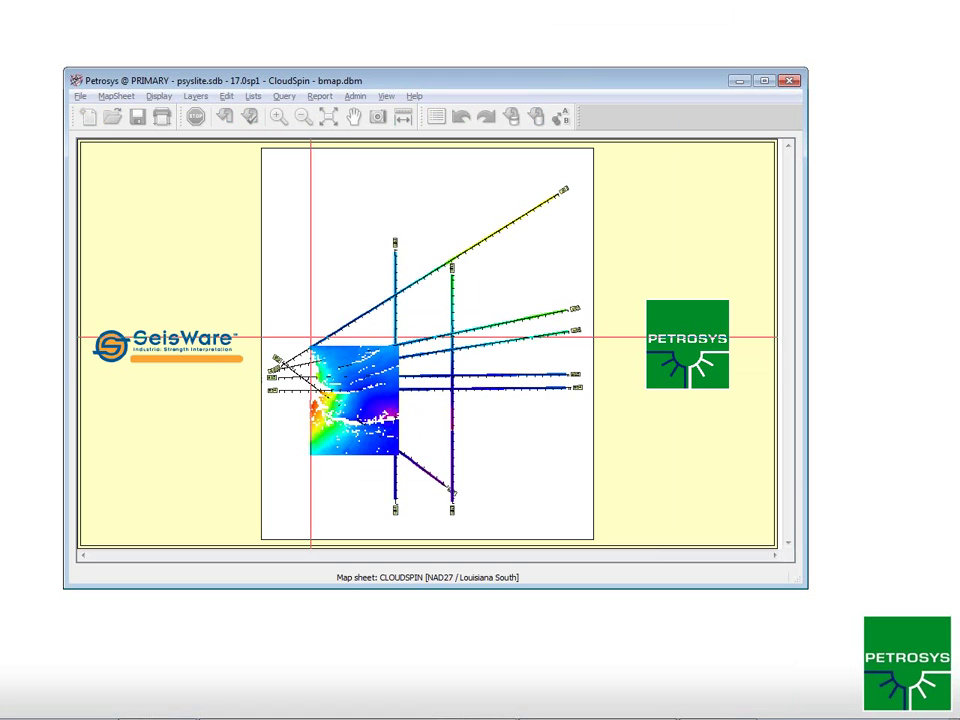
drag(308, 338, 385, 410)
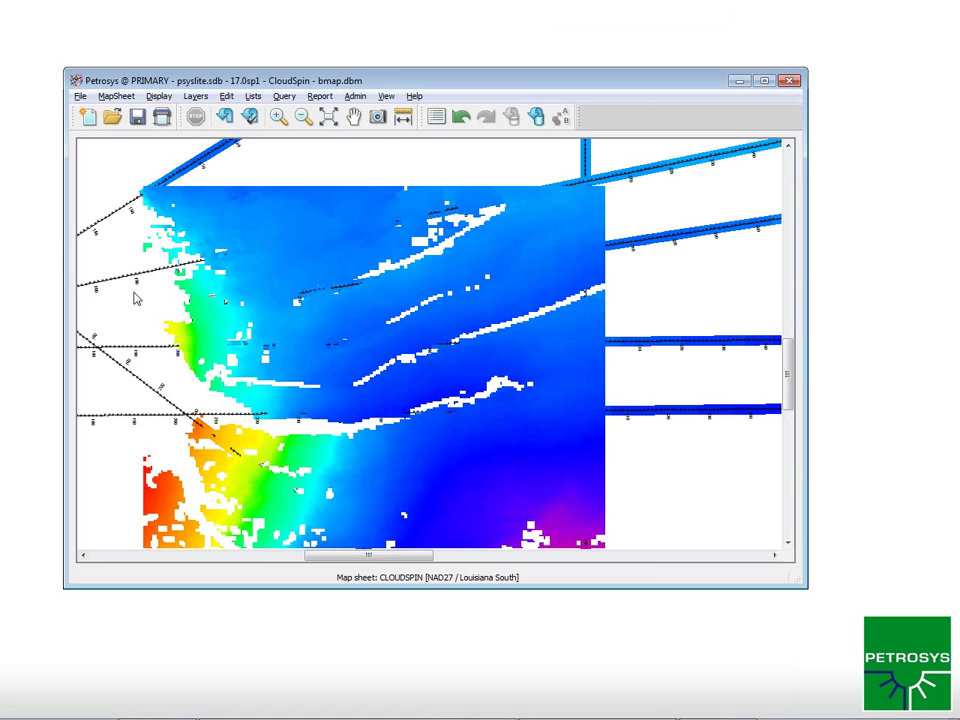
click(328, 117)
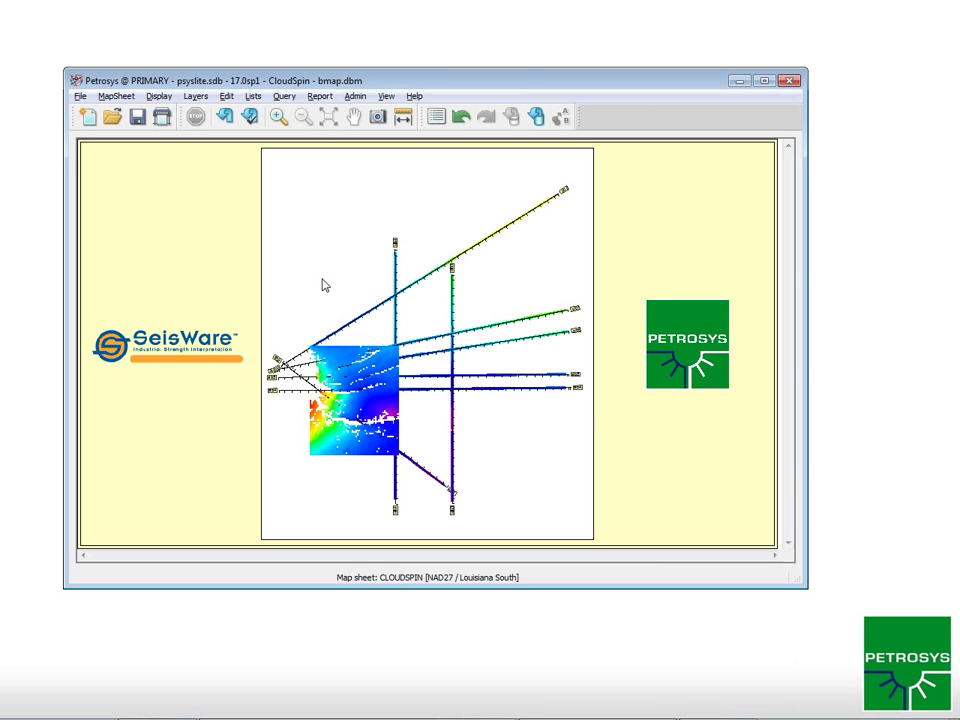
- Show the Faults slide in the presentation and return to the Petrosys map
key(alt+Tab)
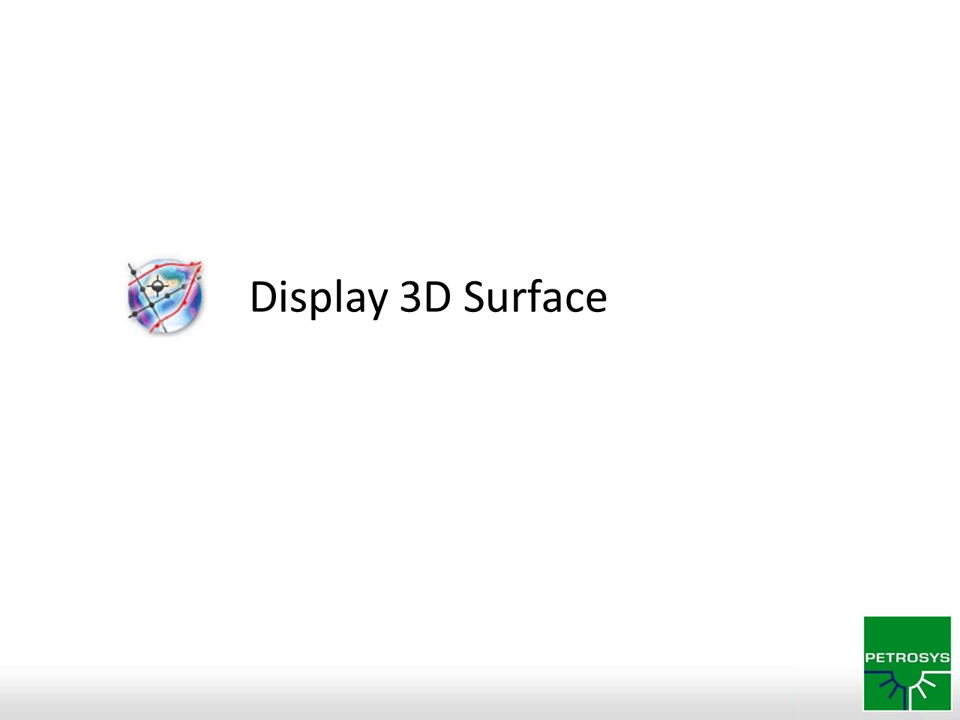
click(388, 448)
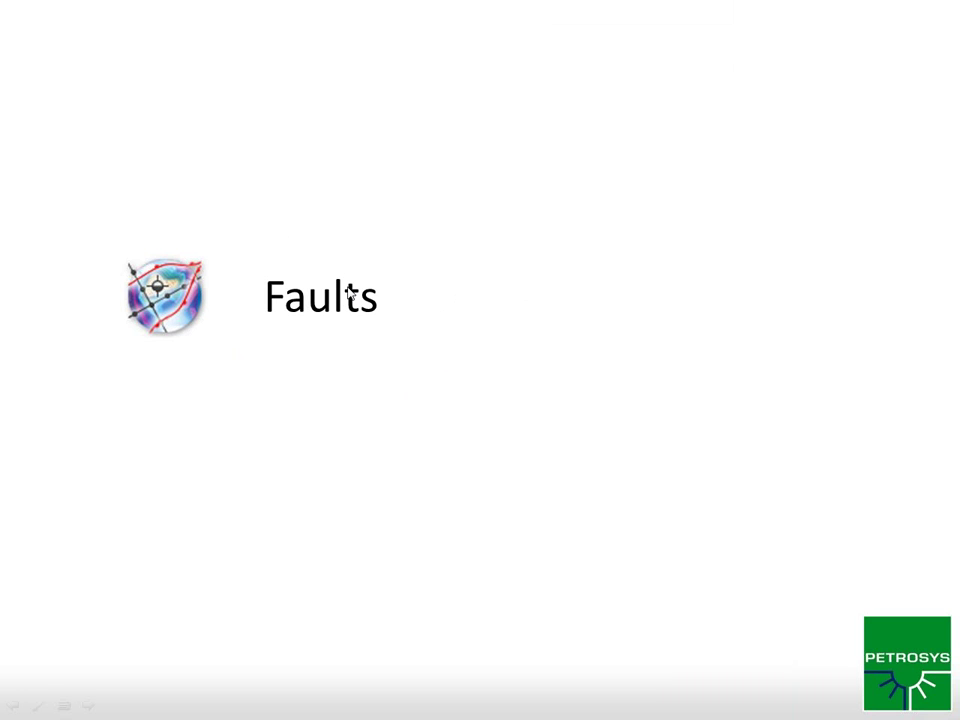
click(412, 377)
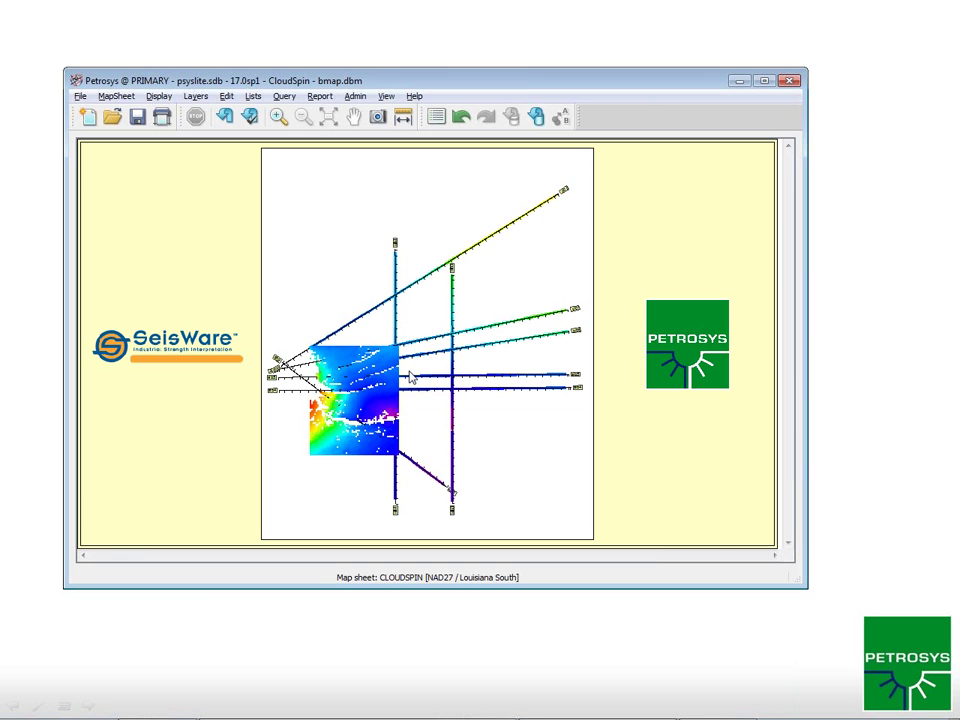
- Display the Houston Faults layer on the map, with SeisWare as the fault data source and Webinar2d3d_sqlserver as the project
click(159, 96)
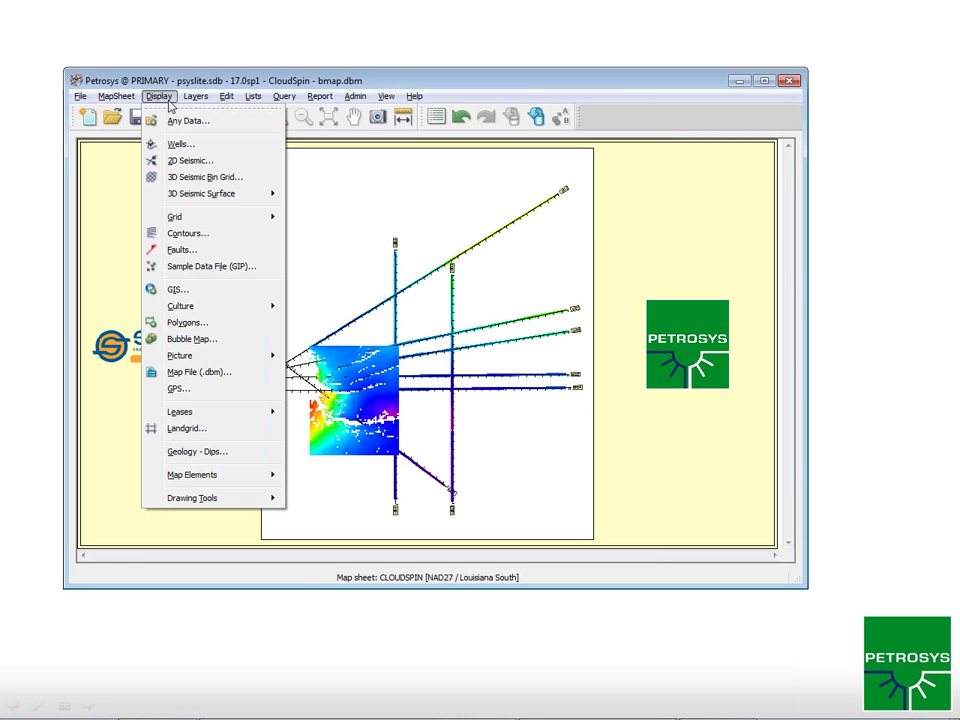
click(194, 251)
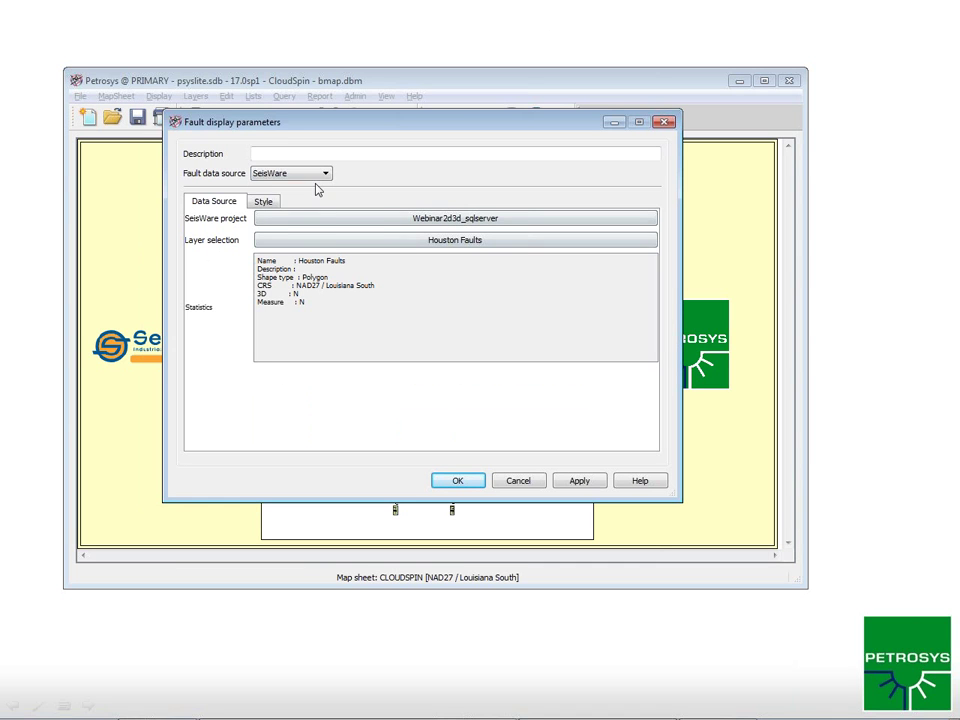
click(313, 177)
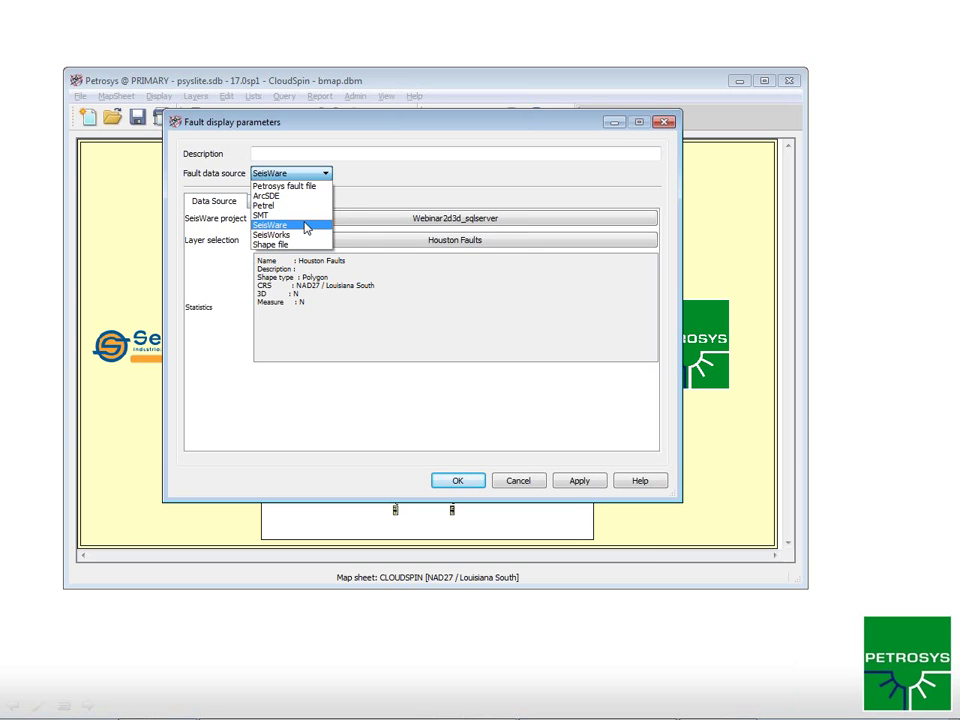
click(306, 228)
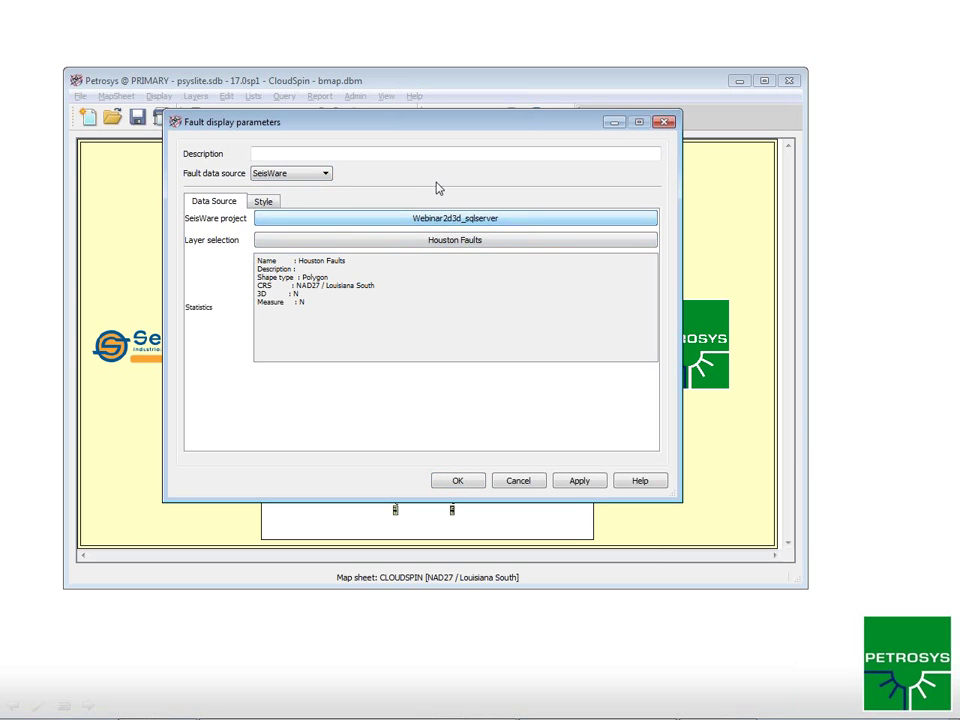
click(467, 242)
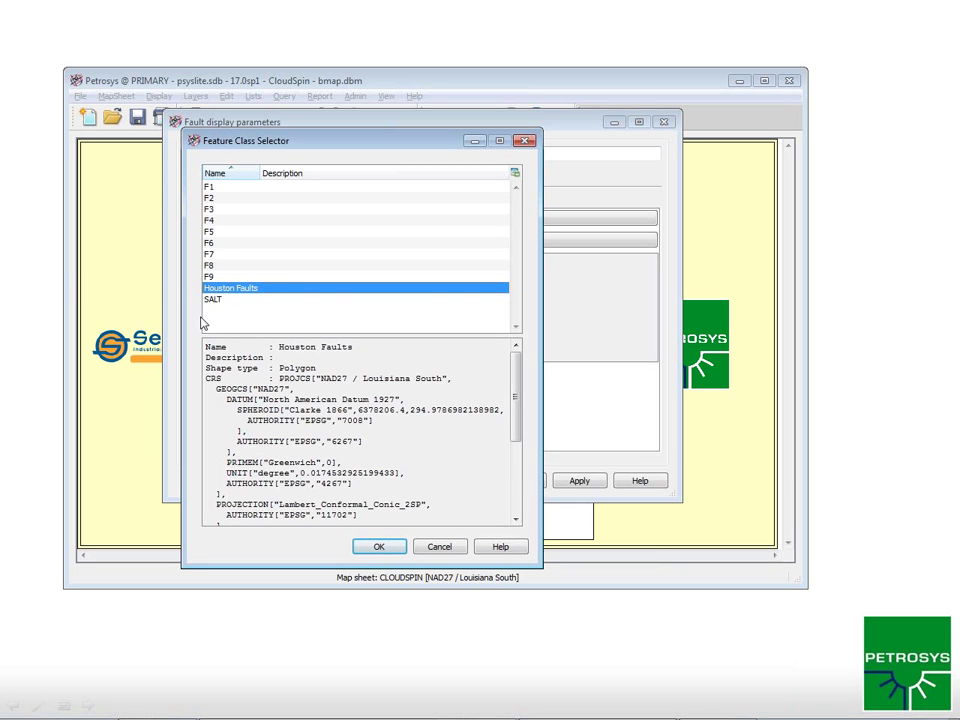
click(380, 547)
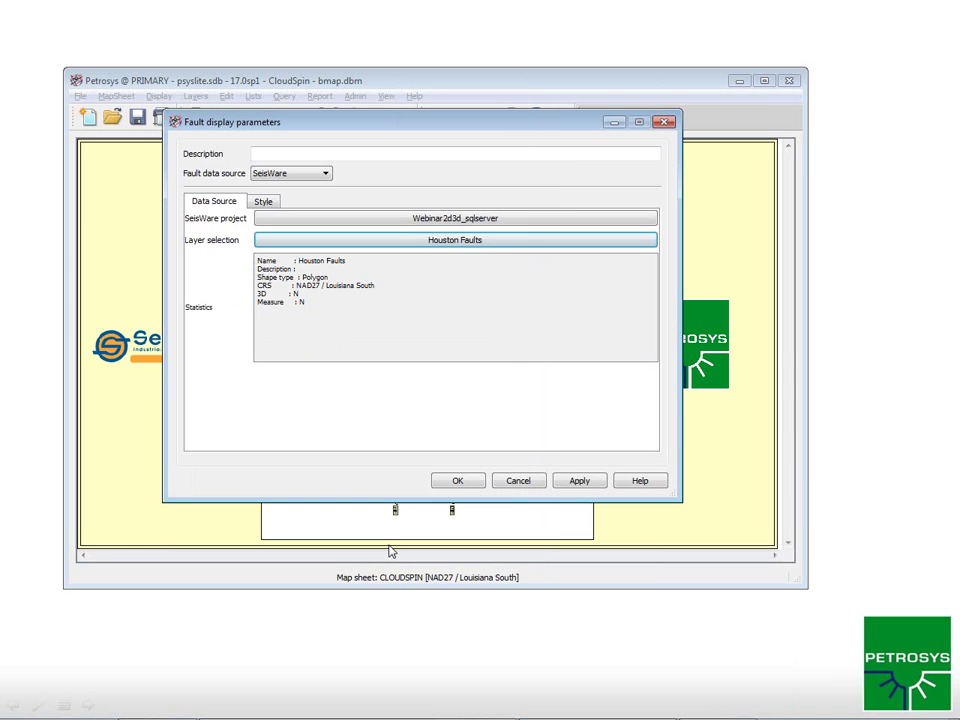
click(468, 485)
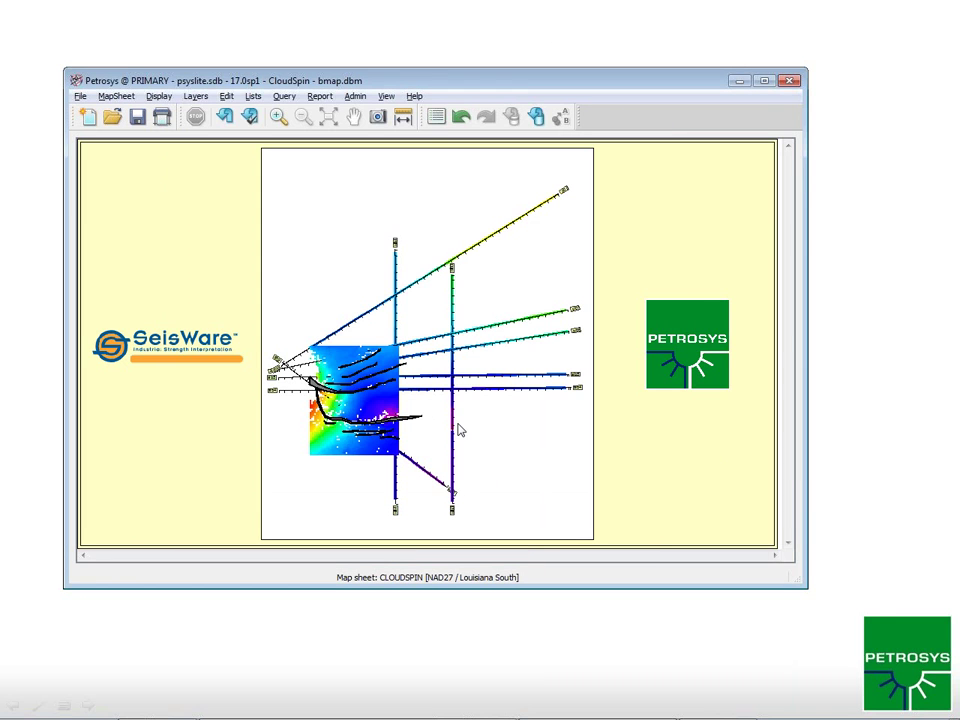
- Inspect the fault polygons over the 3D surface up close
click(278, 117)
drag(341, 363, 411, 432)
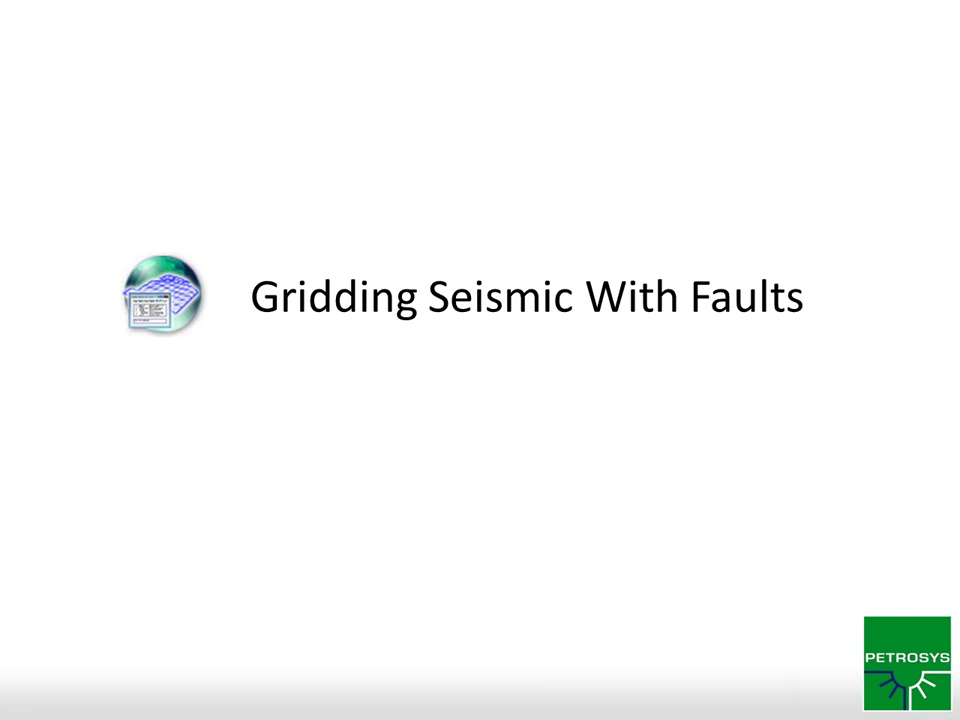
- Switch to the Surface Modeling window and start creating a grid from input data sources
key(alt+Tab)
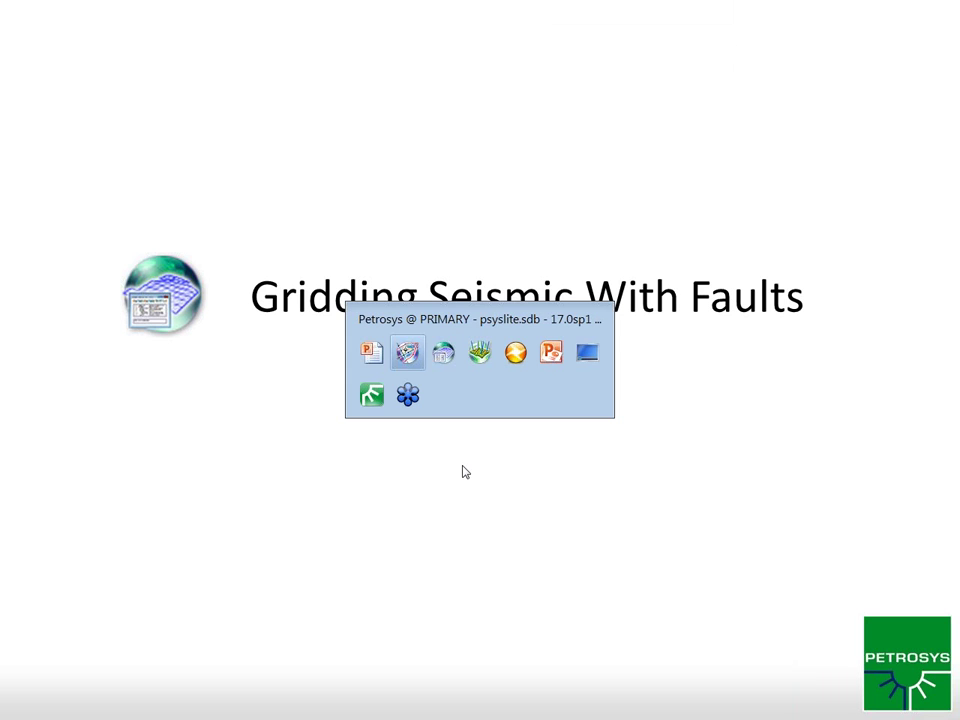
key(alt+Tab)
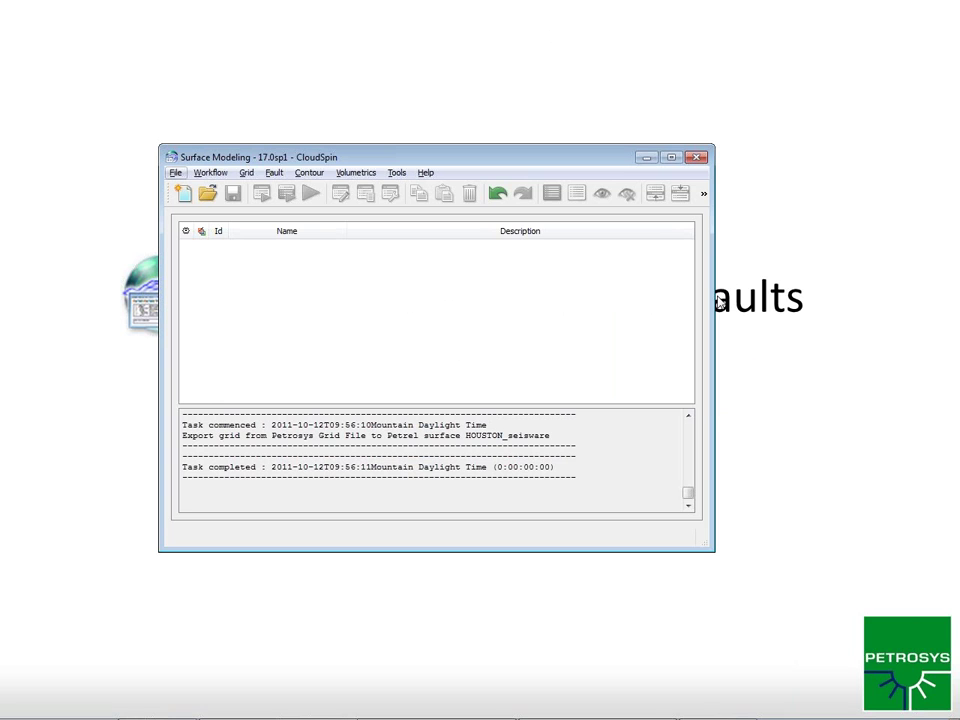
click(247, 174)
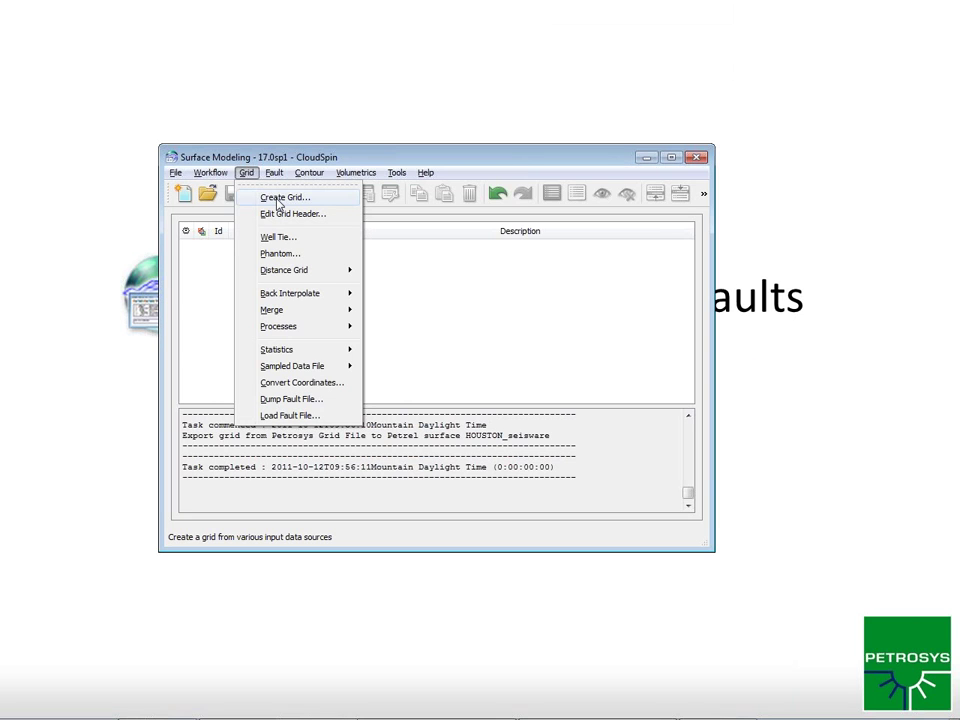
click(278, 200)
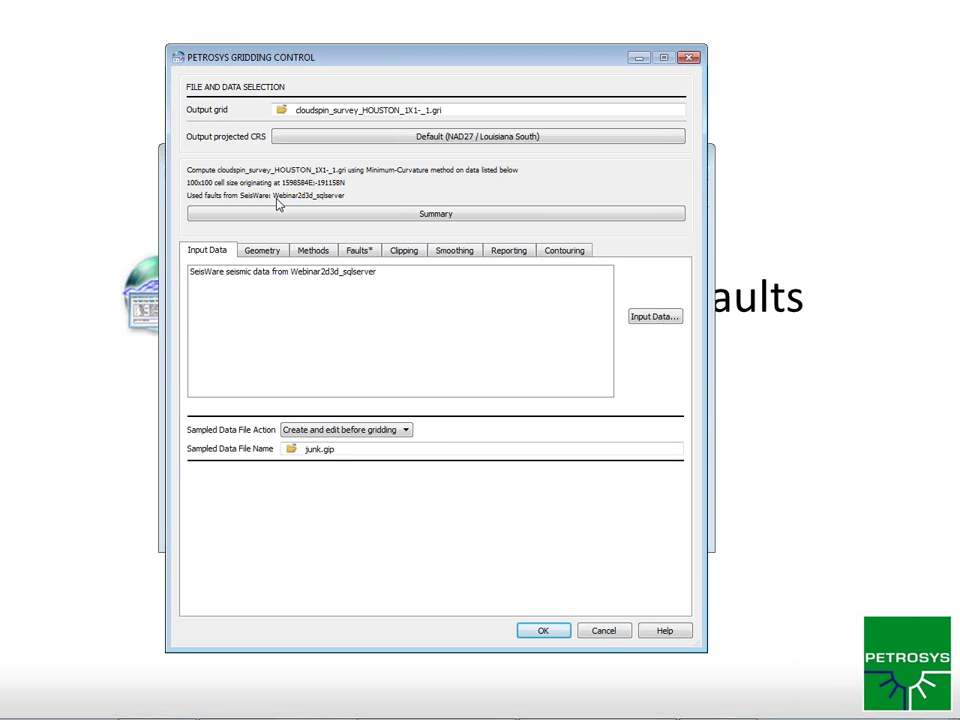
- Remove the existing SeisWare entry from the gridding input data and begin adding a Seismic data source from Seisware
click(652, 318)
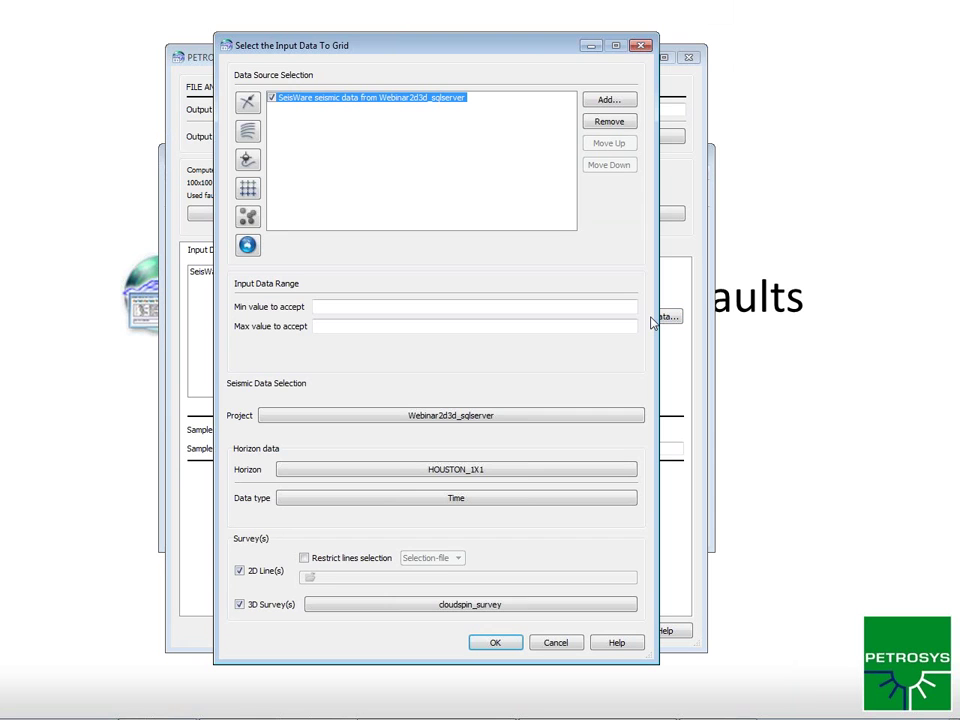
drag(356, 47, 246, 92)
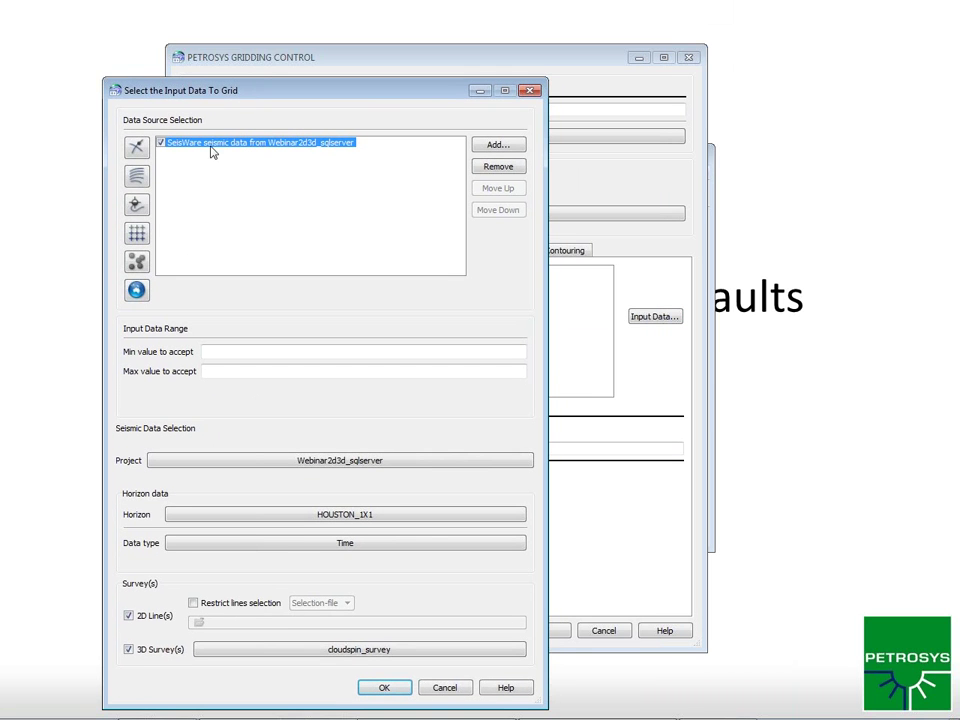
click(496, 168)
click(497, 144)
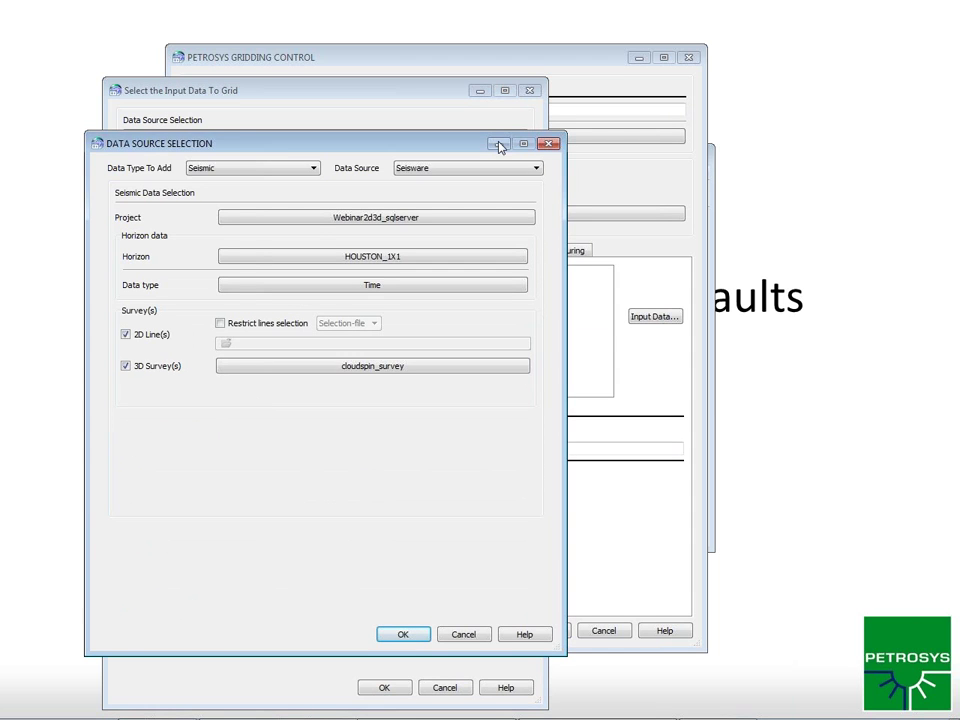
click(312, 169)
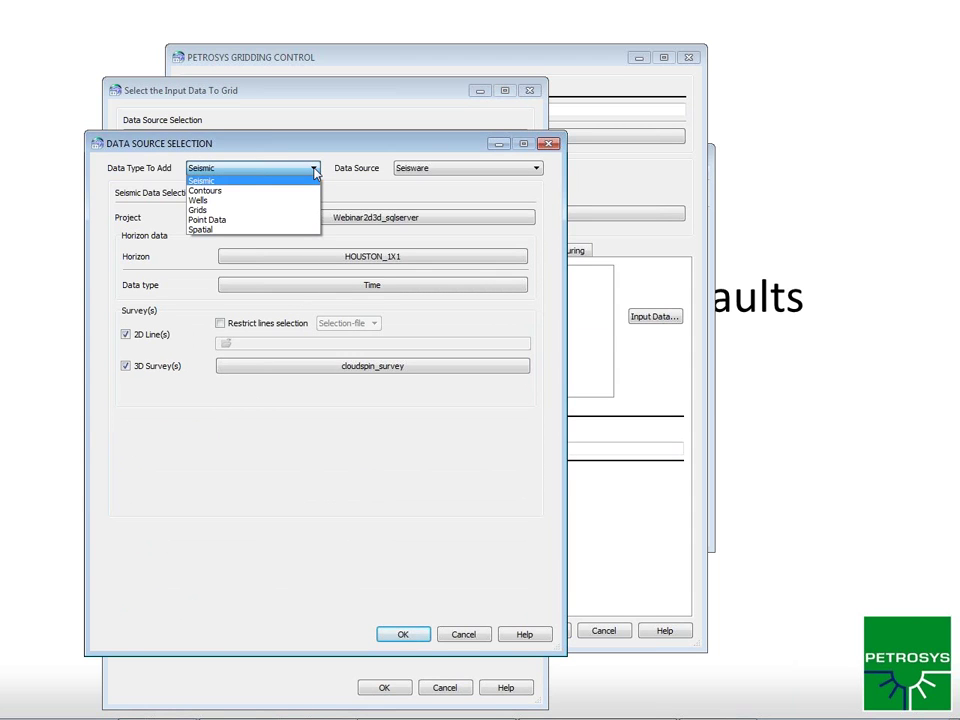
click(534, 169)
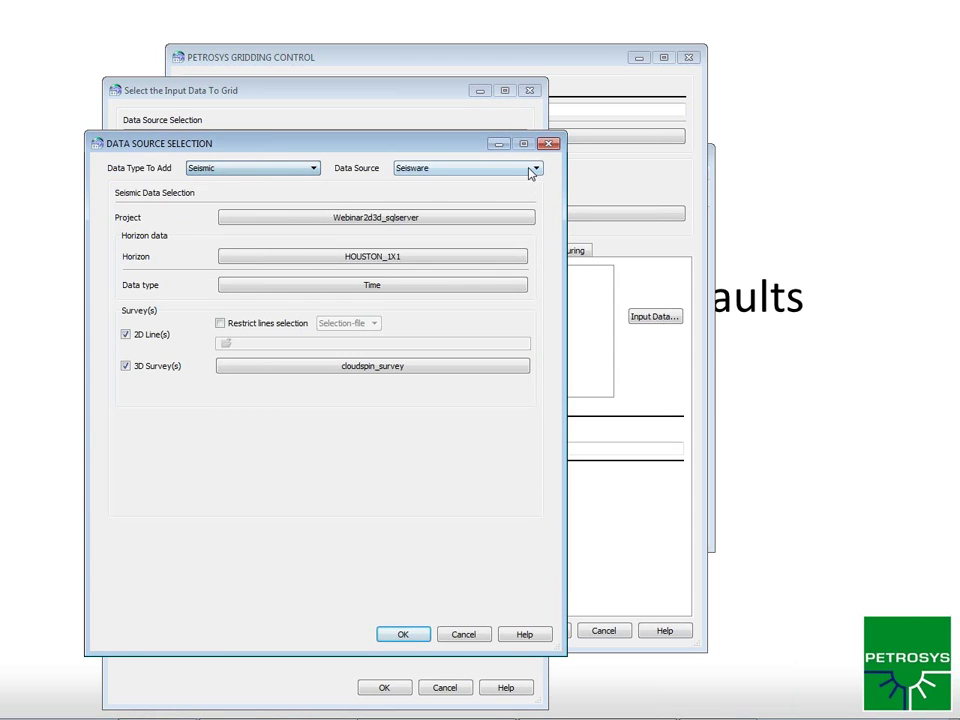
click(534, 169)
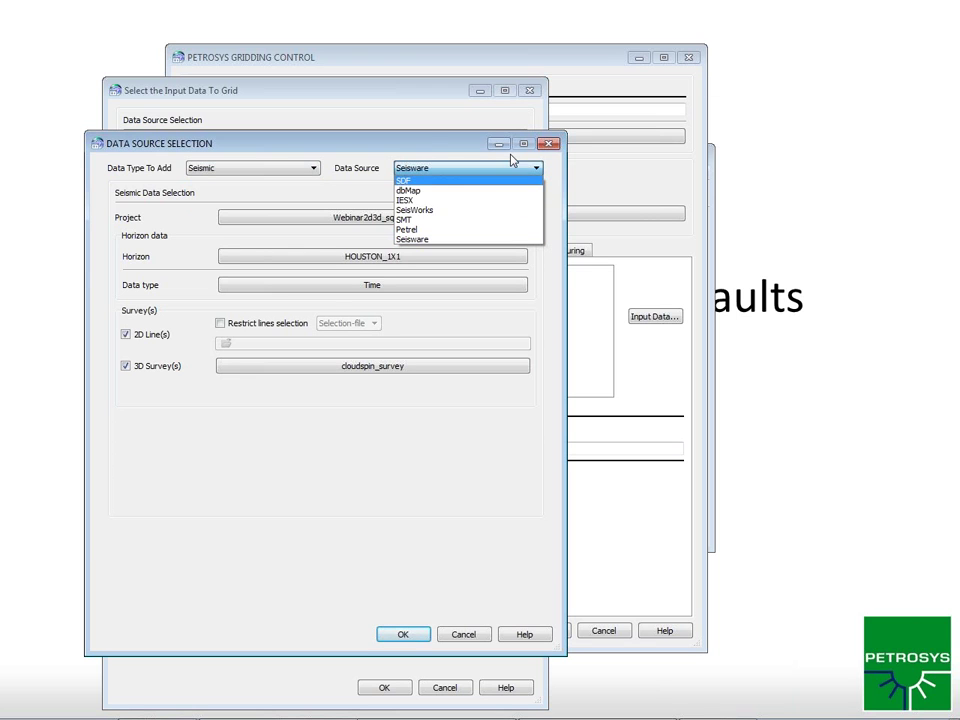
click(428, 145)
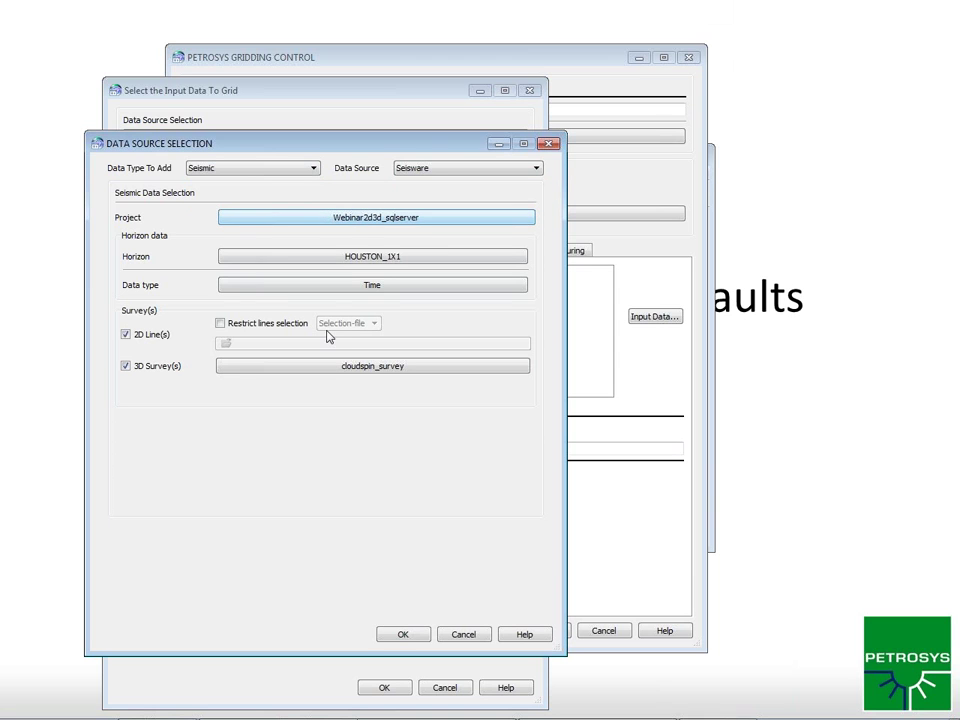
- Choose HOUSTON_1X1 as the horizon and Time as the data type for the new seismic source
click(407, 259)
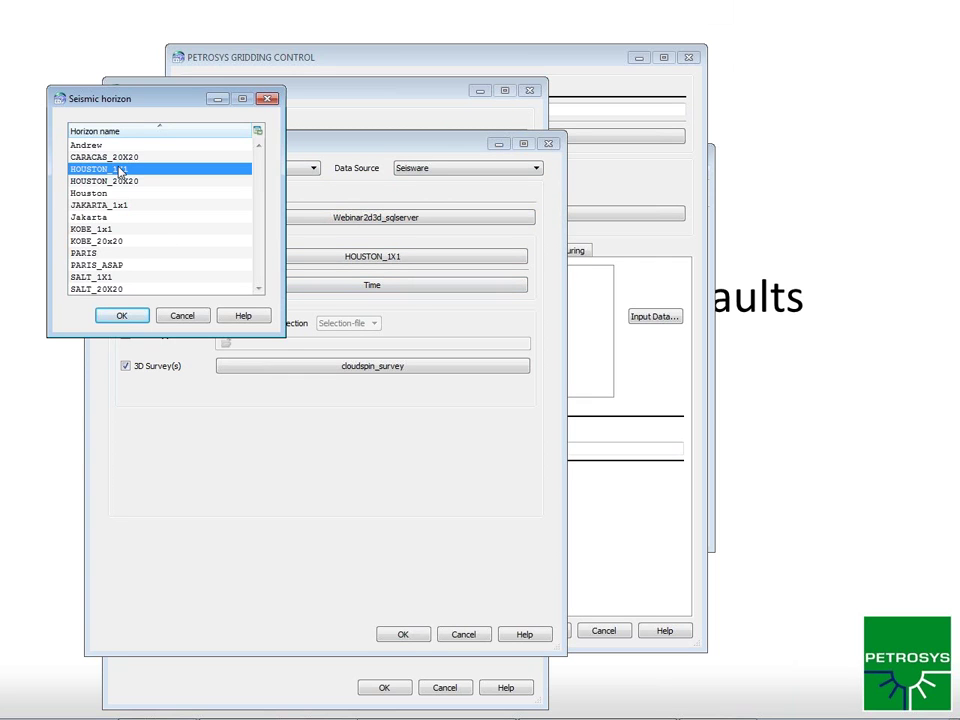
click(131, 315)
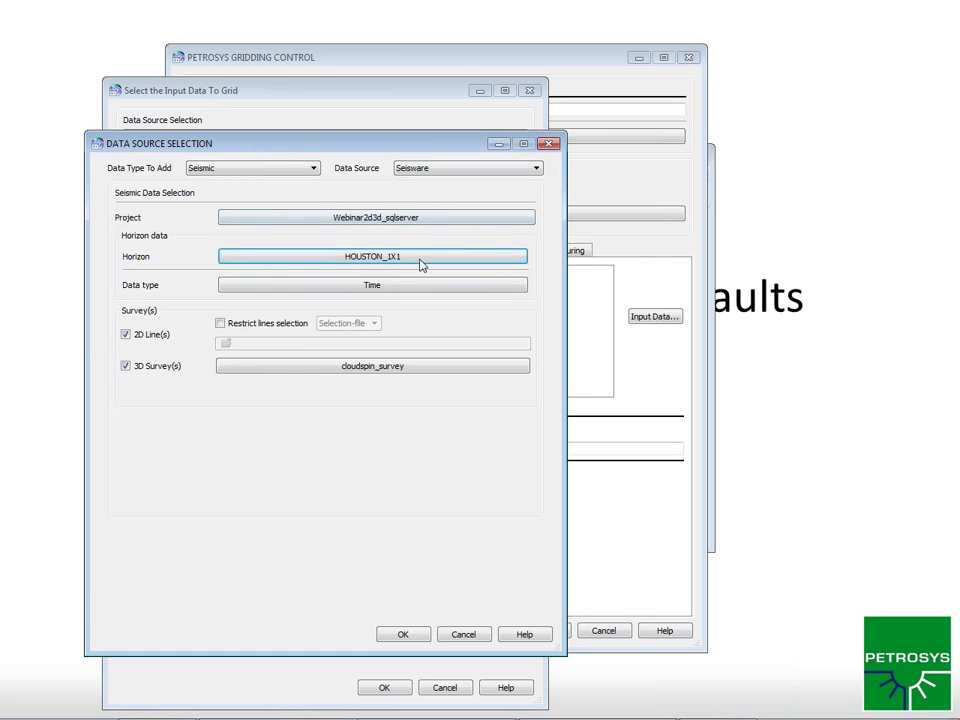
click(371, 288)
click(122, 386)
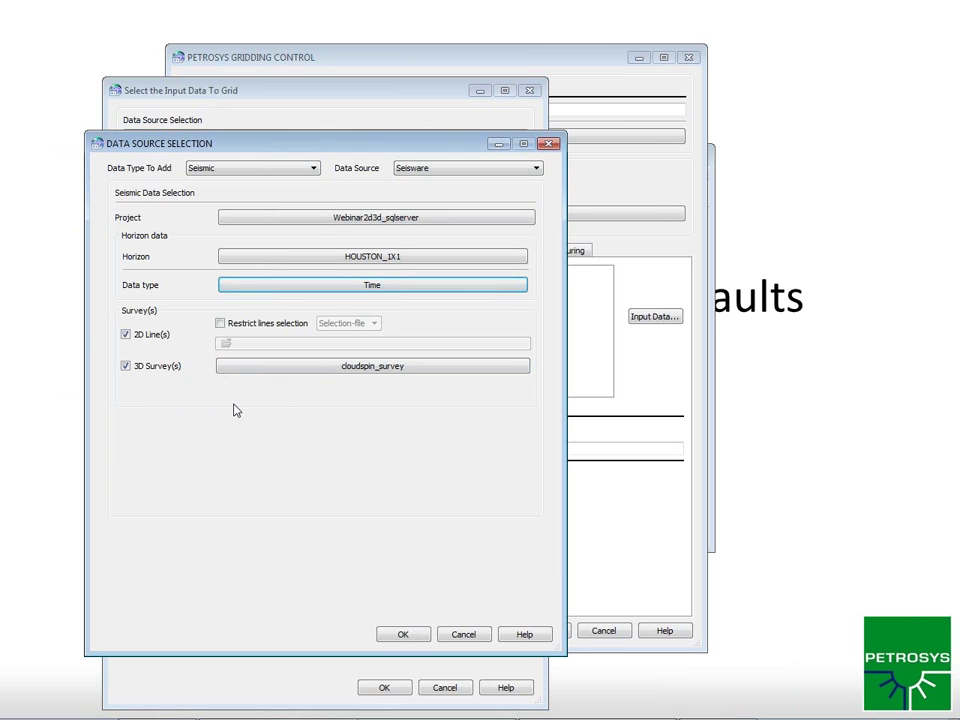
- Try excluding the 2D lines and restricting the line selection by selection file, and restore both options
click(126, 336)
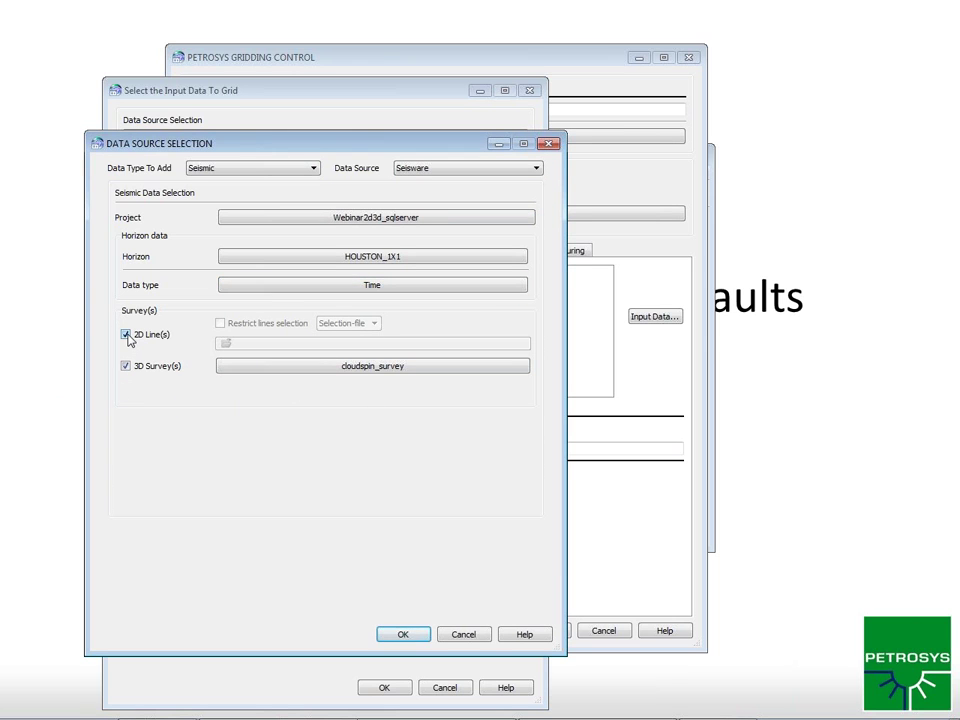
click(126, 336)
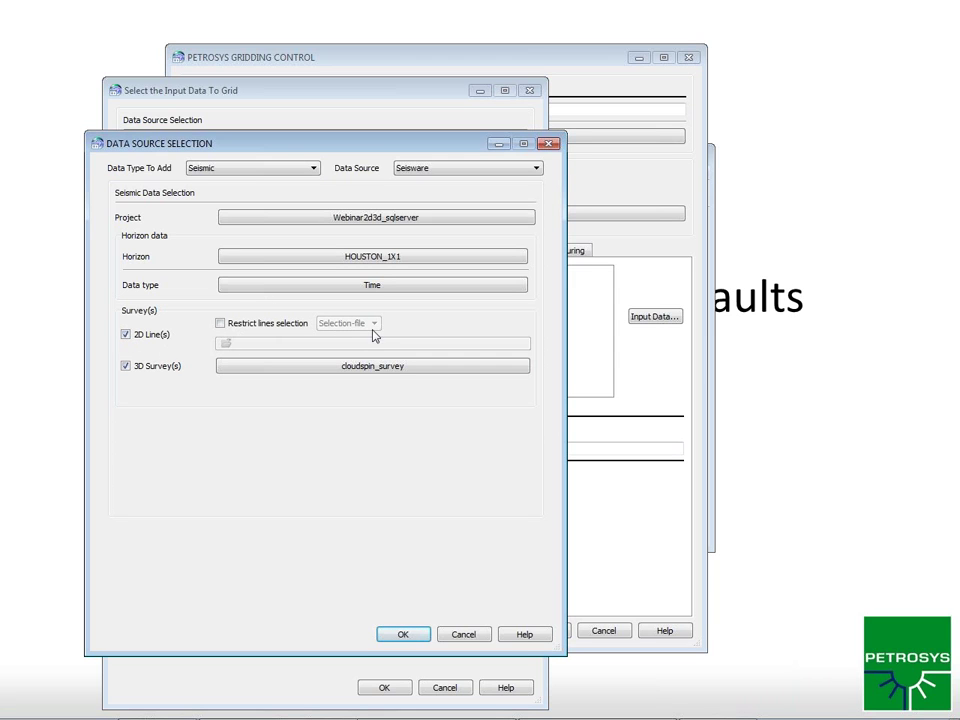
click(229, 327)
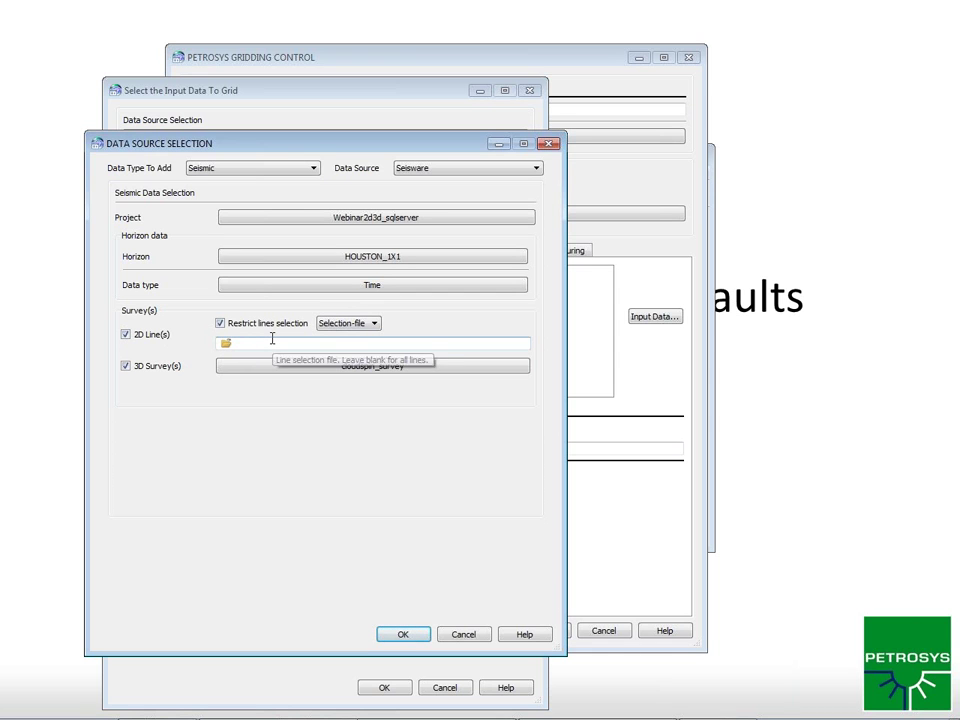
click(221, 323)
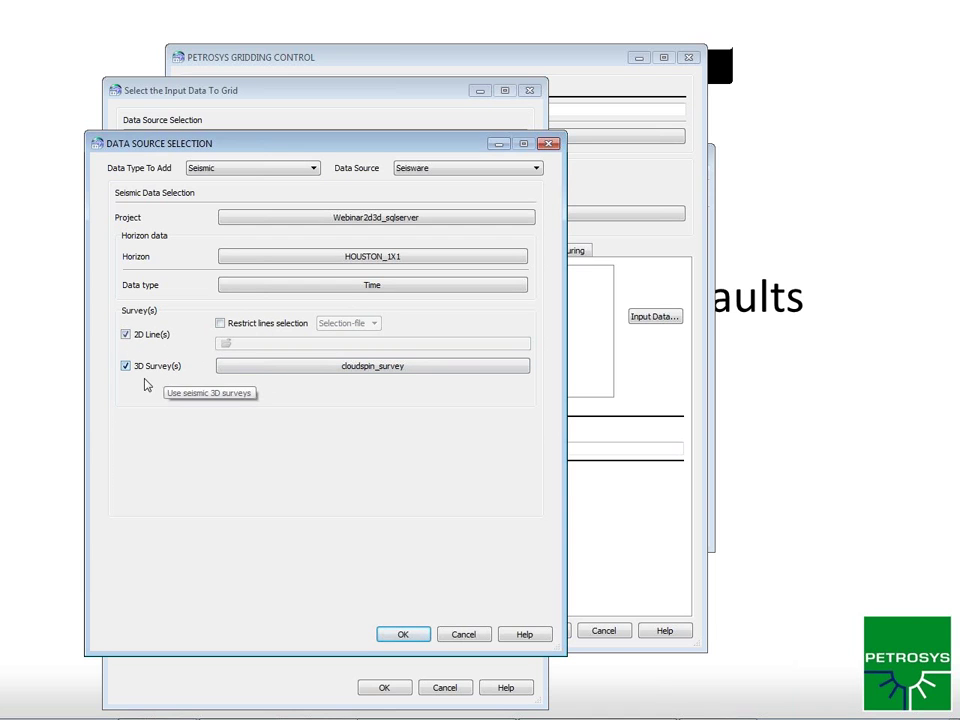
- Select cloudspin_survey as the 3D survey and accept the seismic source as the gridding input data
click(384, 376)
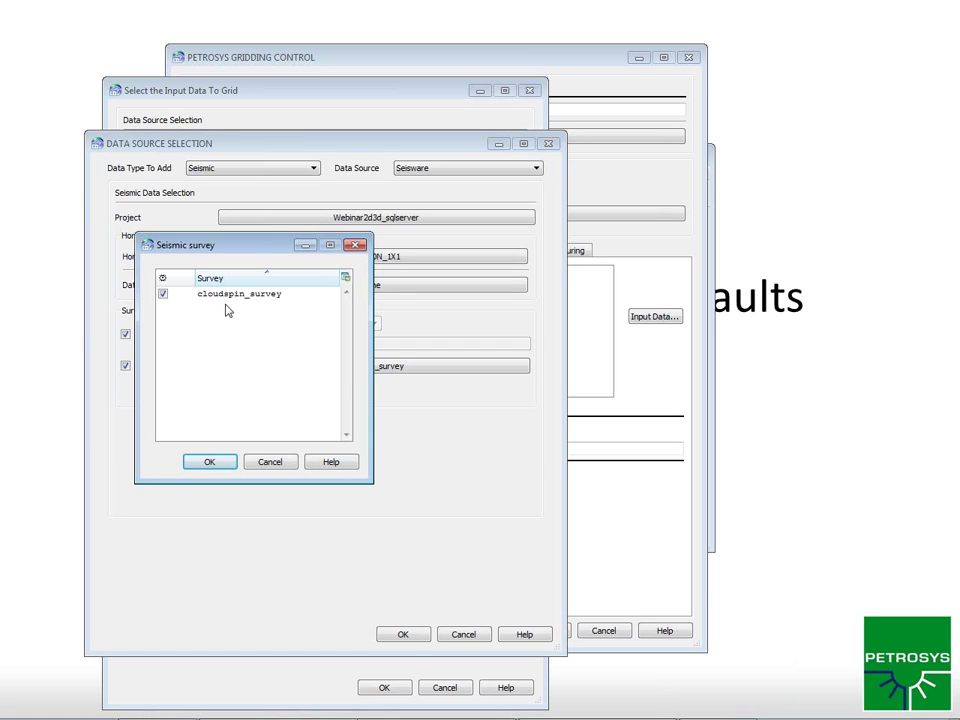
click(163, 295)
click(211, 461)
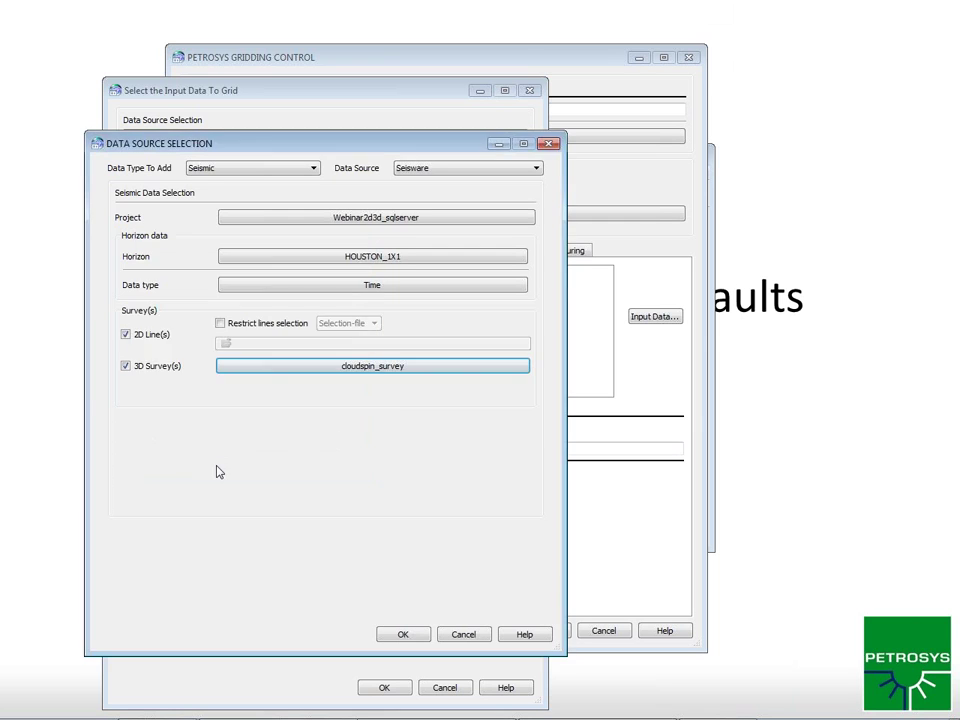
click(405, 635)
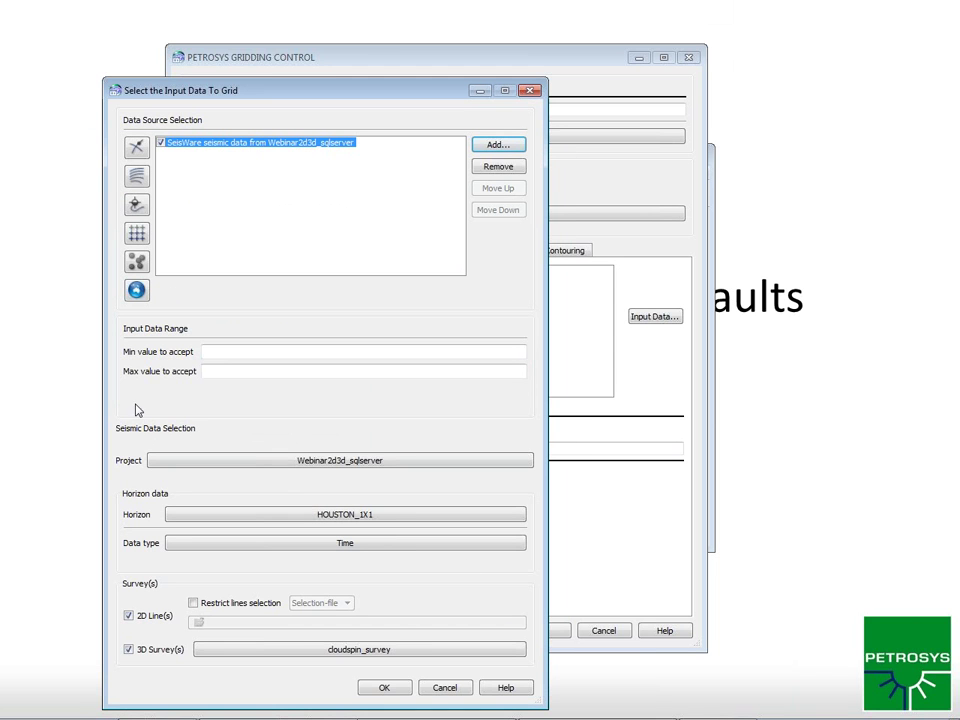
click(383, 690)
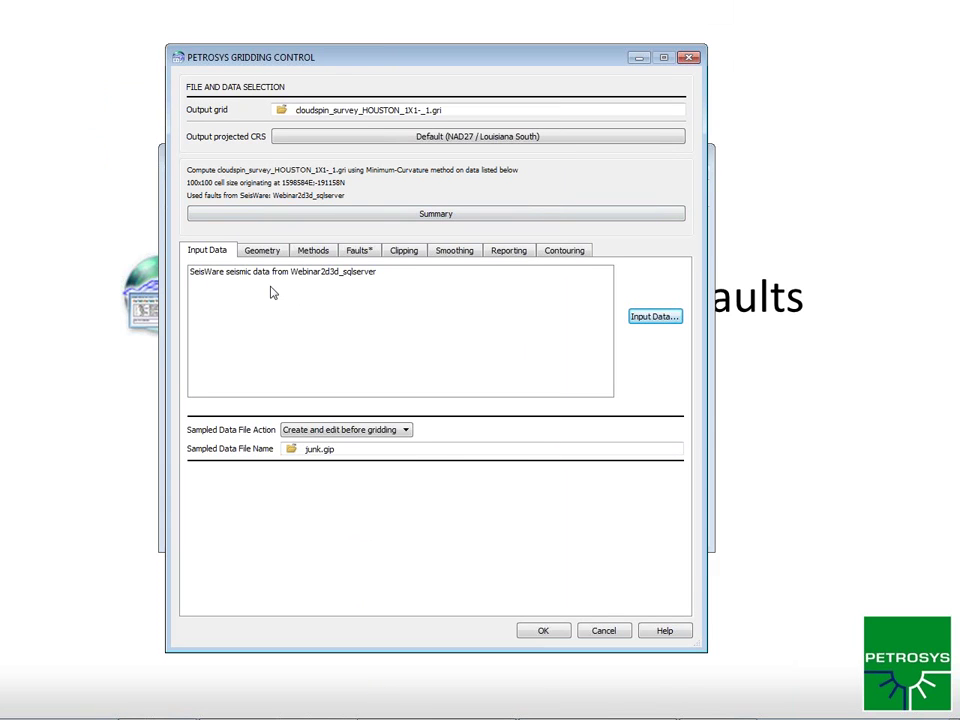
- Set the gridding fault data to the Houston Faults layer from the SeisWare project Webinar2d3d_sqlserver
click(360, 251)
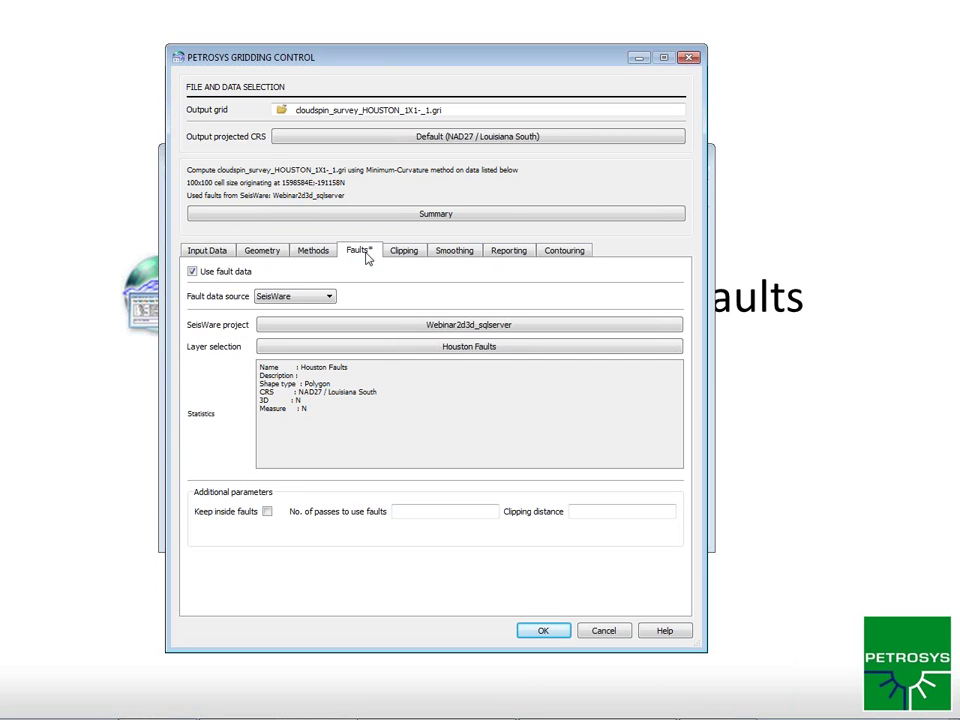
click(330, 297)
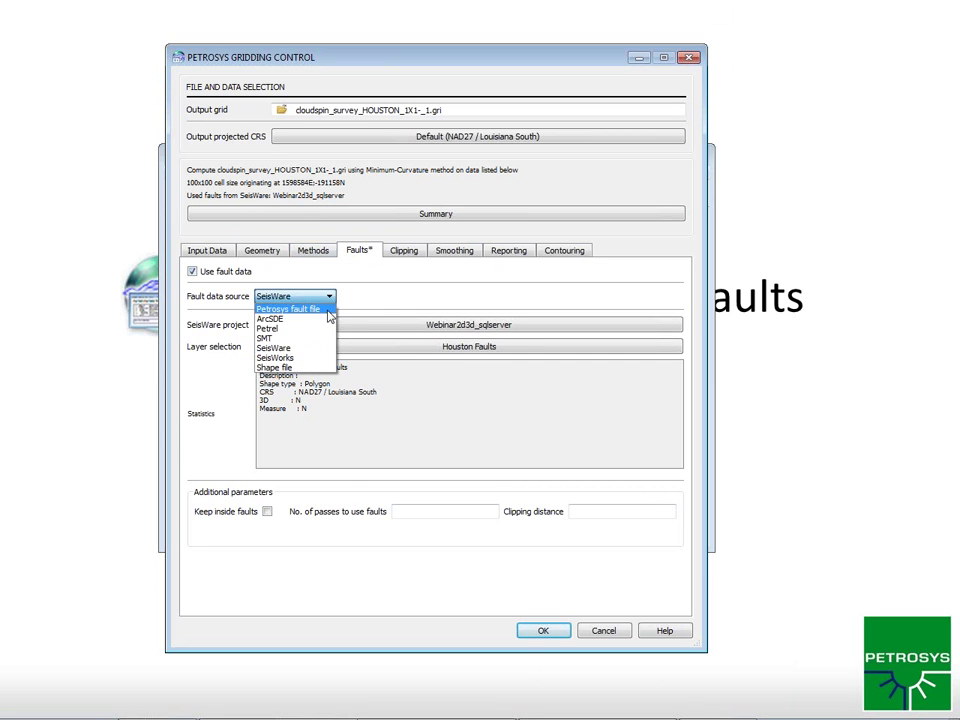
click(438, 286)
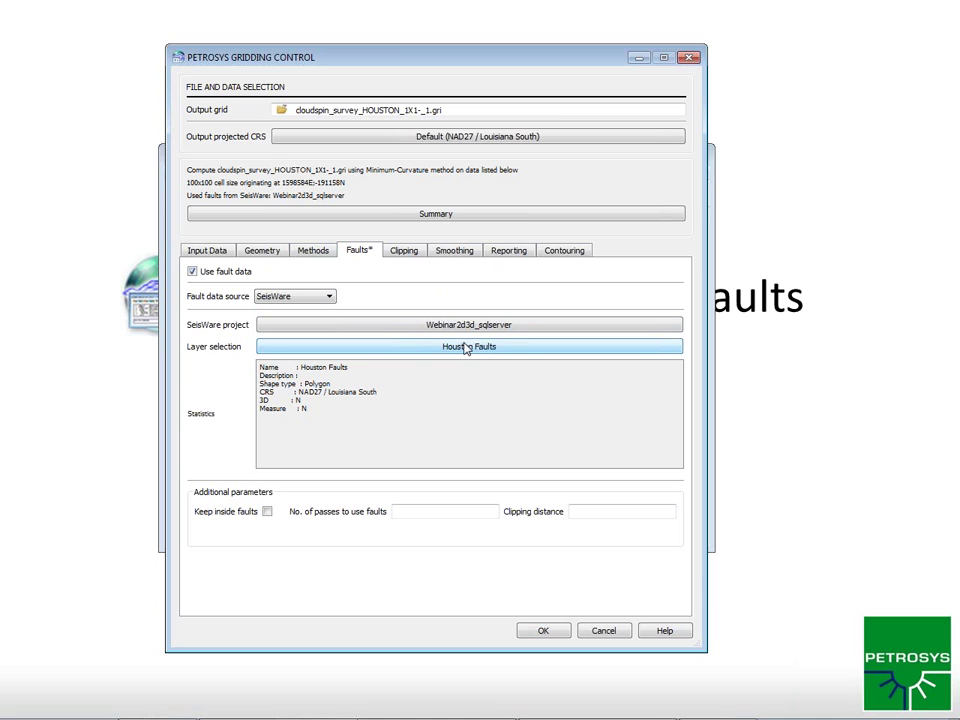
click(460, 325)
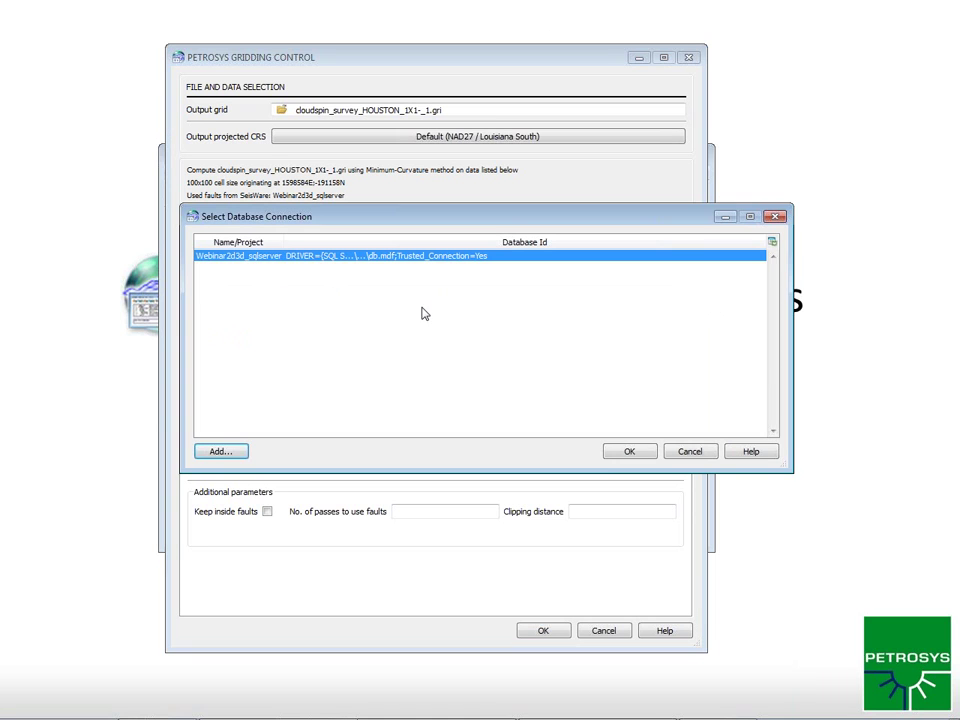
click(610, 456)
click(472, 346)
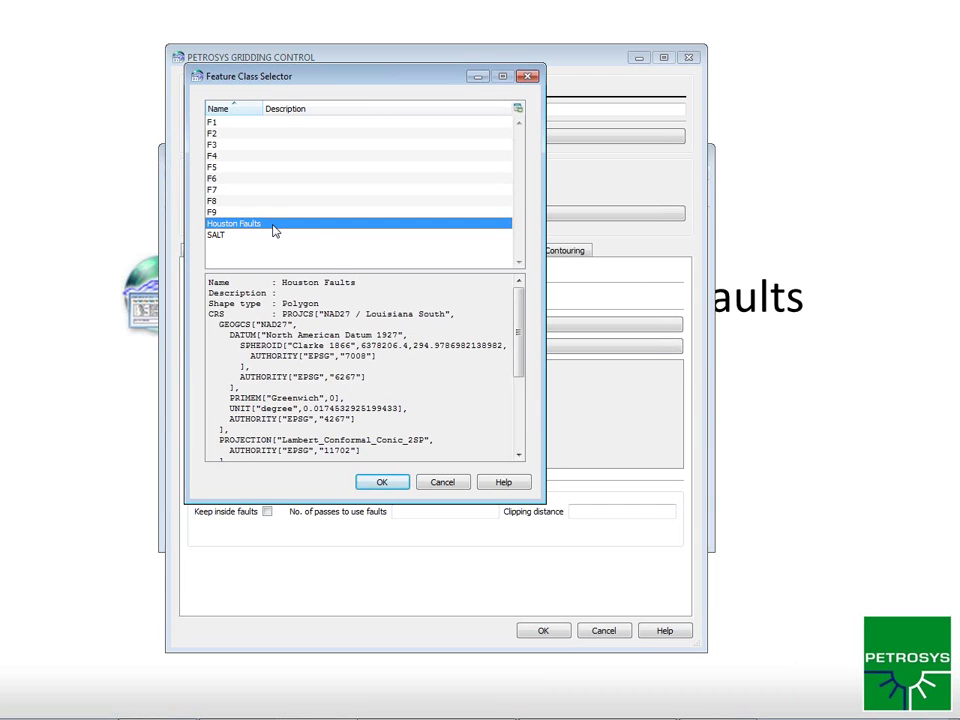
click(381, 483)
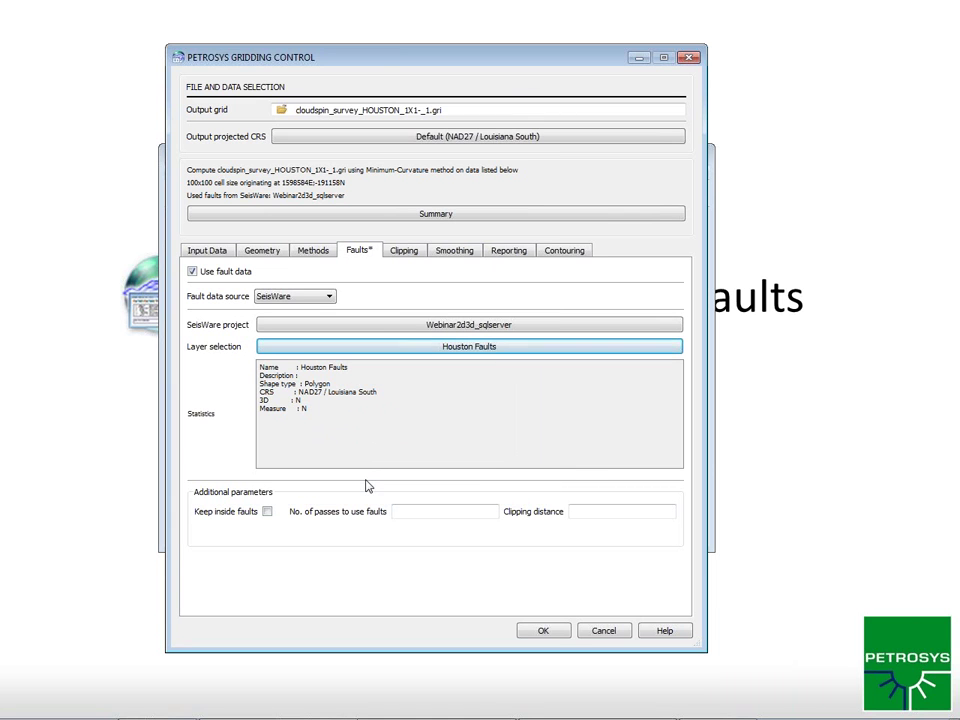
- Run the grid creation, overwriting the existing cloudspin_survey_HOUSTON_1X1-_1.gri and junk.gip files
click(546, 636)
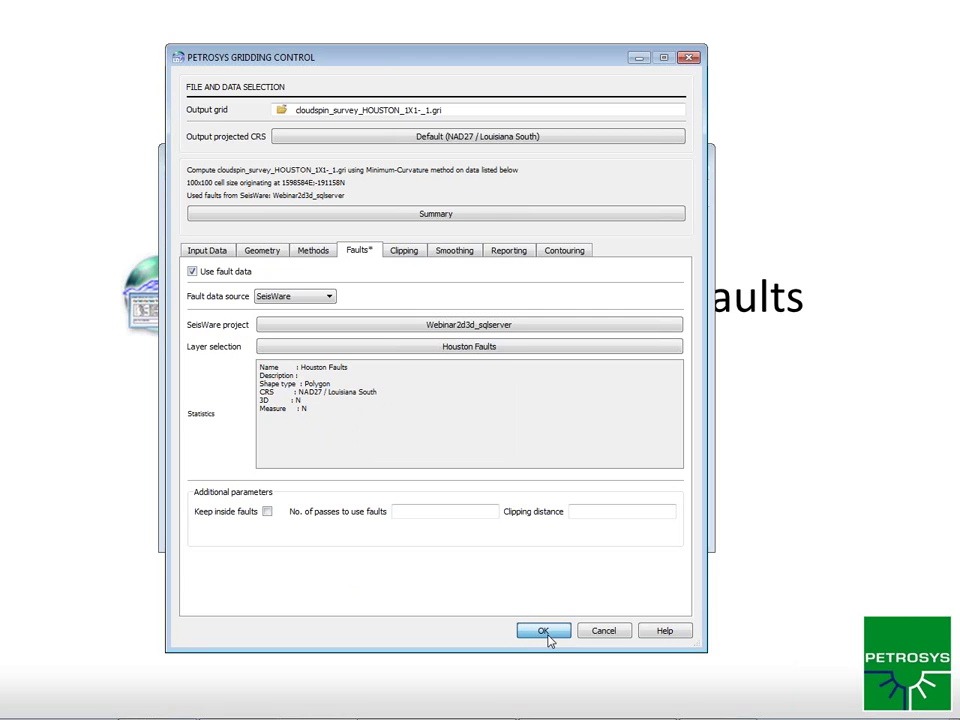
click(557, 637)
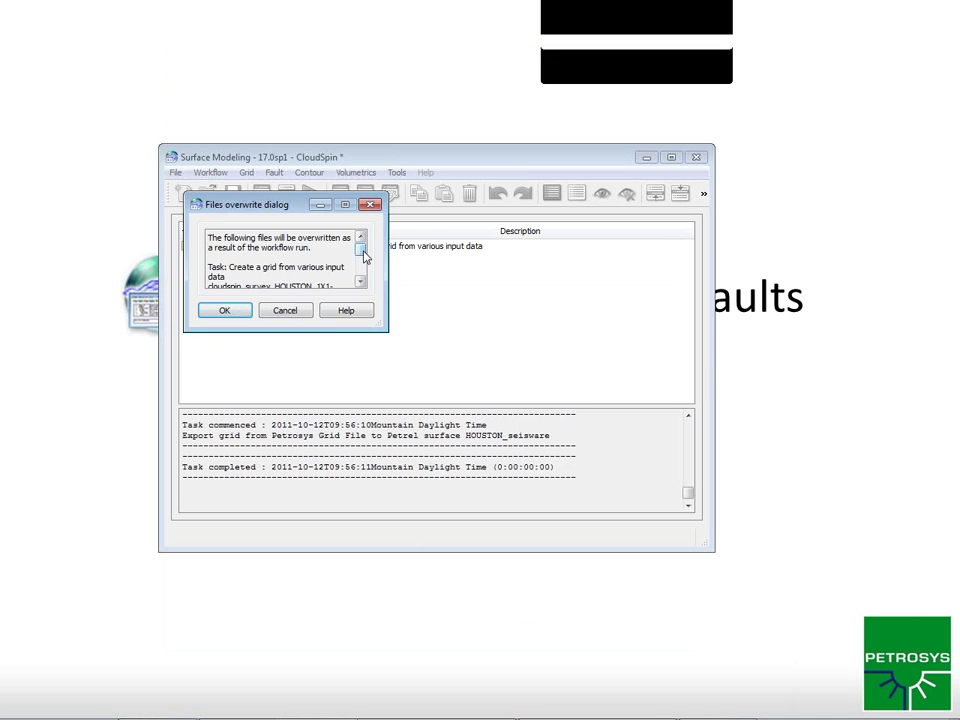
scroll(364, 257, down, 2)
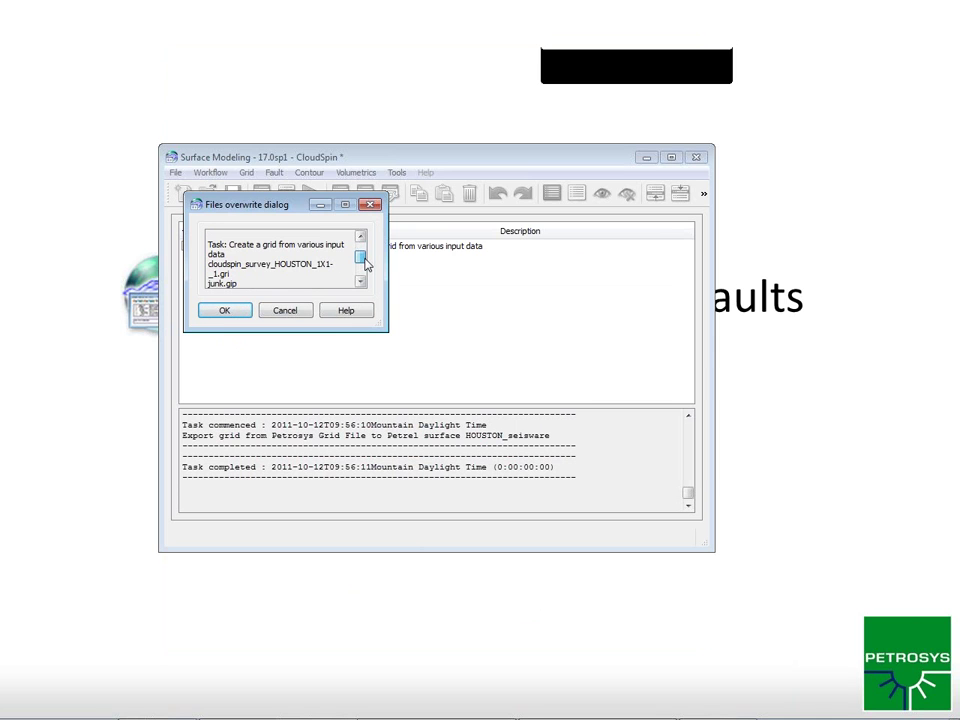
click(224, 311)
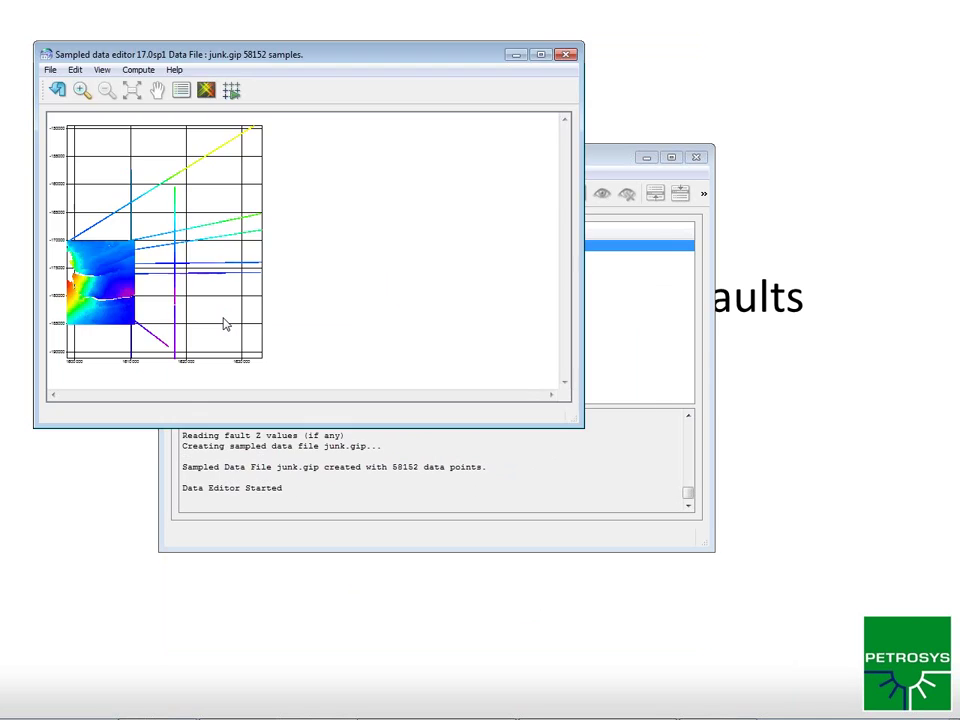
- Review the sampled data in junk.gip as a histogram and a cumulative distribution, and continue gridding the sampled data set
drag(303, 62, 455, 233)
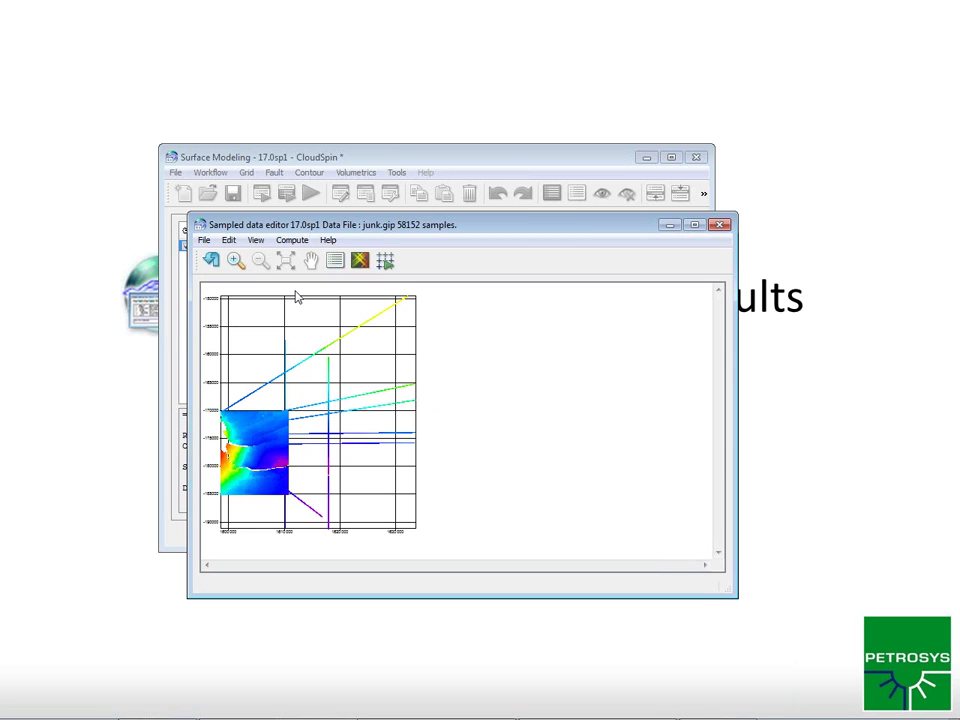
click(361, 262)
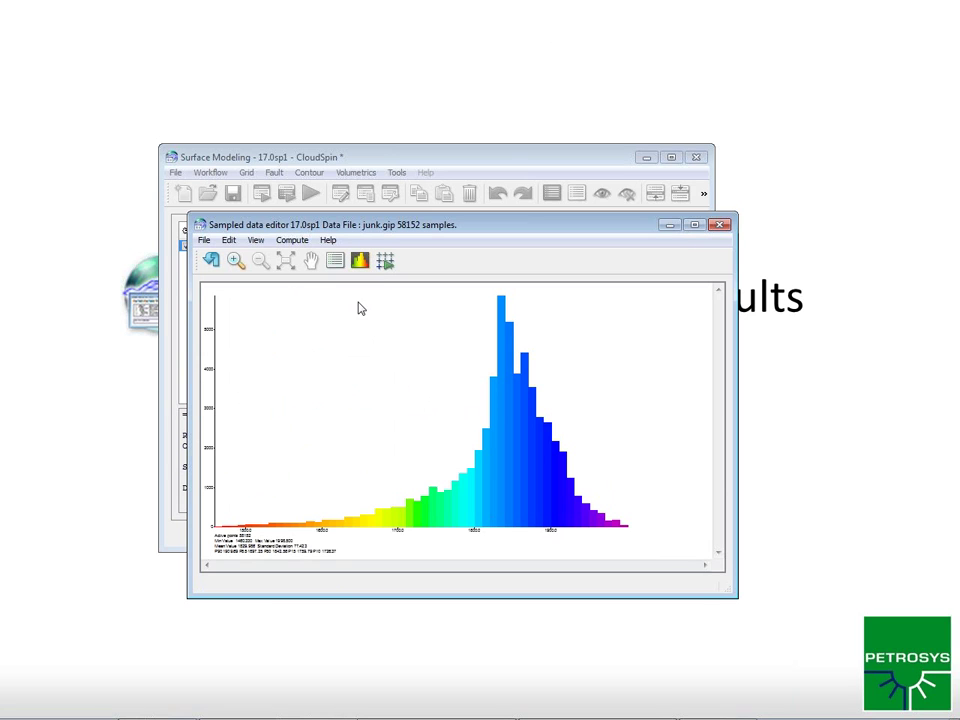
click(230, 242)
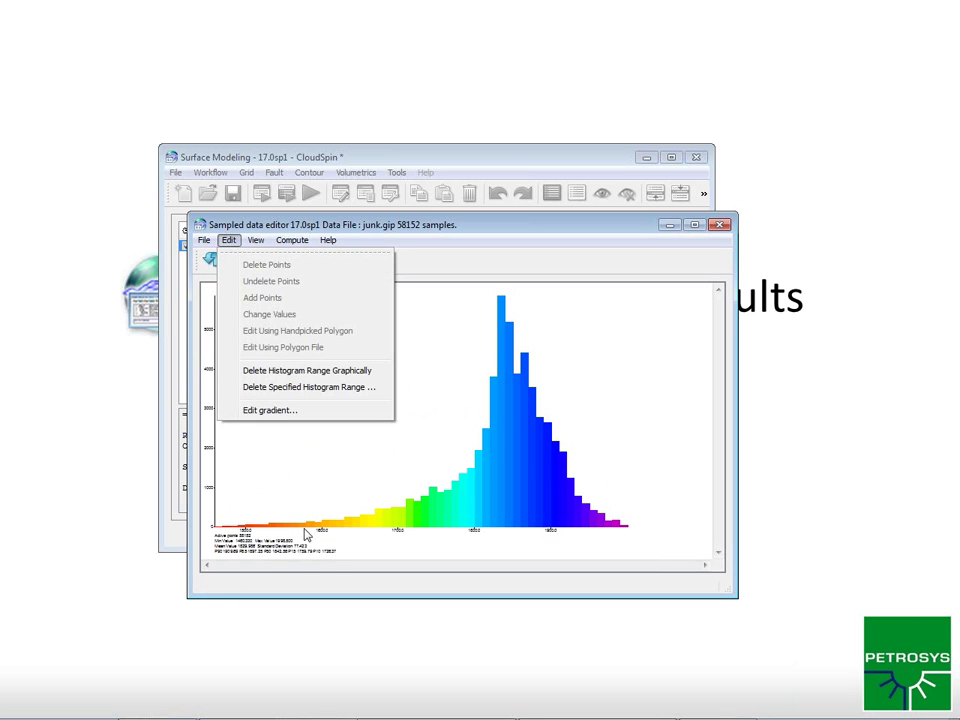
click(433, 422)
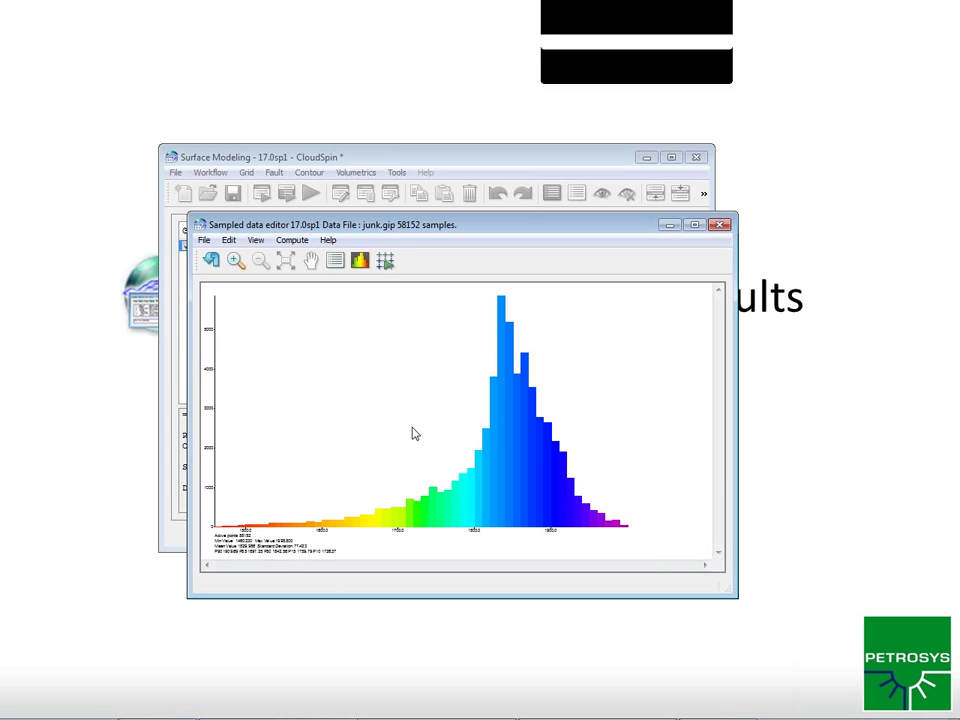
click(362, 263)
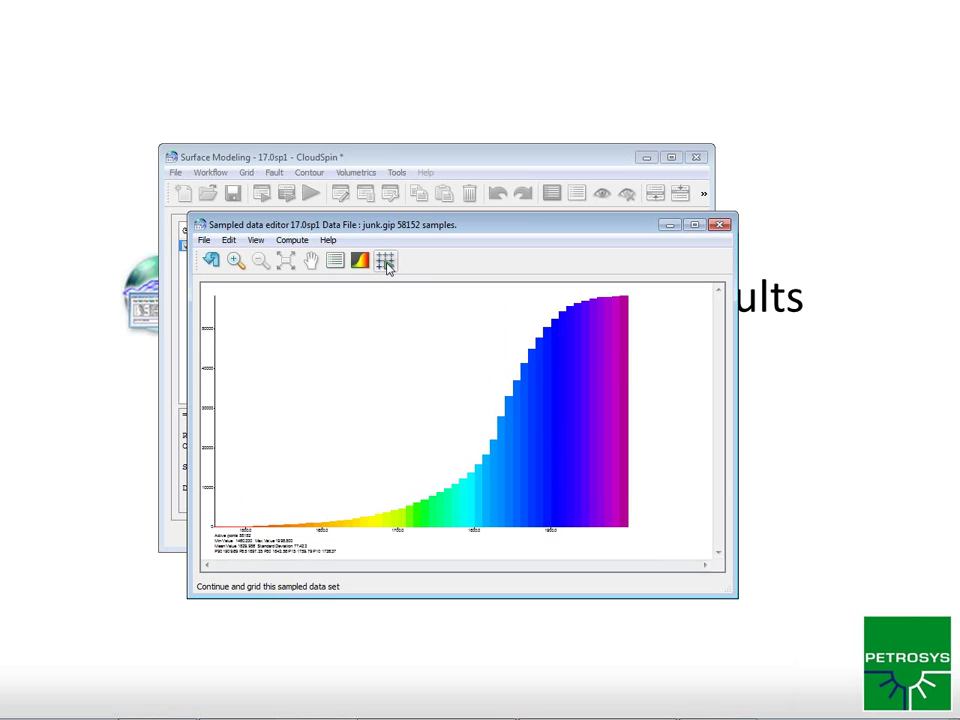
click(388, 266)
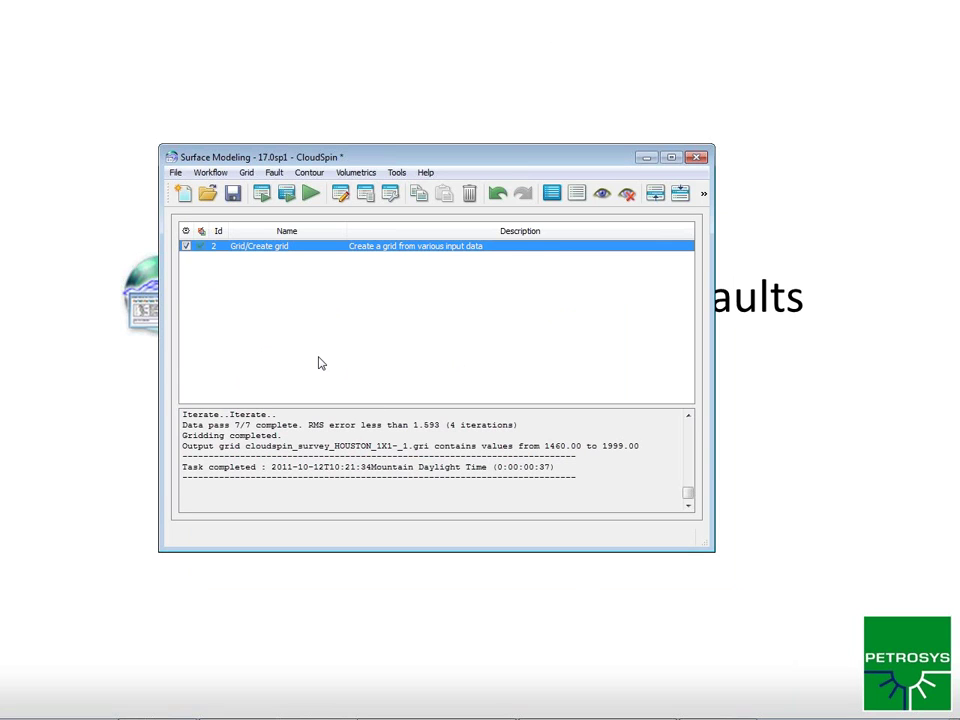
- Switch to the Petrosys map window and display cloudspin_survey_HOUSTON_1X1-_1.gri as a grid colorfill over the full map extent
key(alt+Tab)
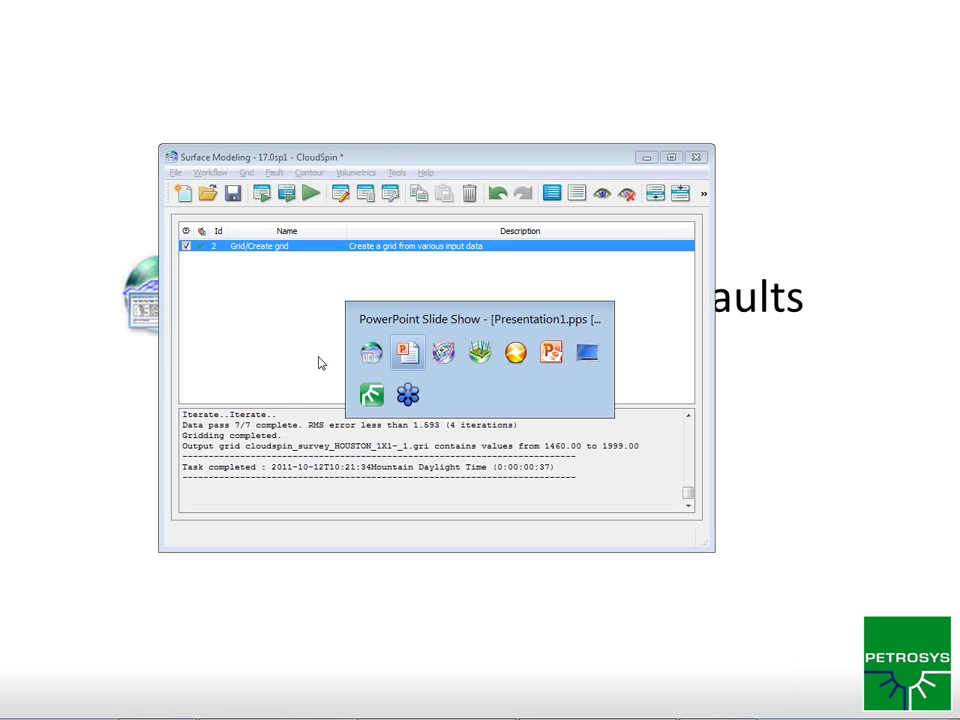
click(406, 352)
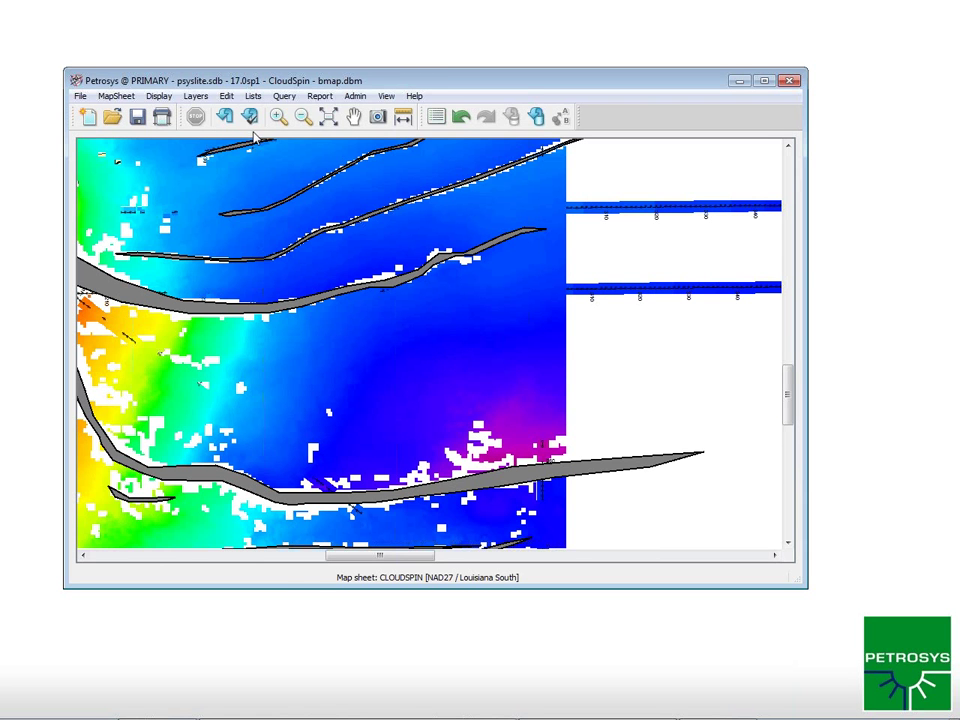
click(329, 118)
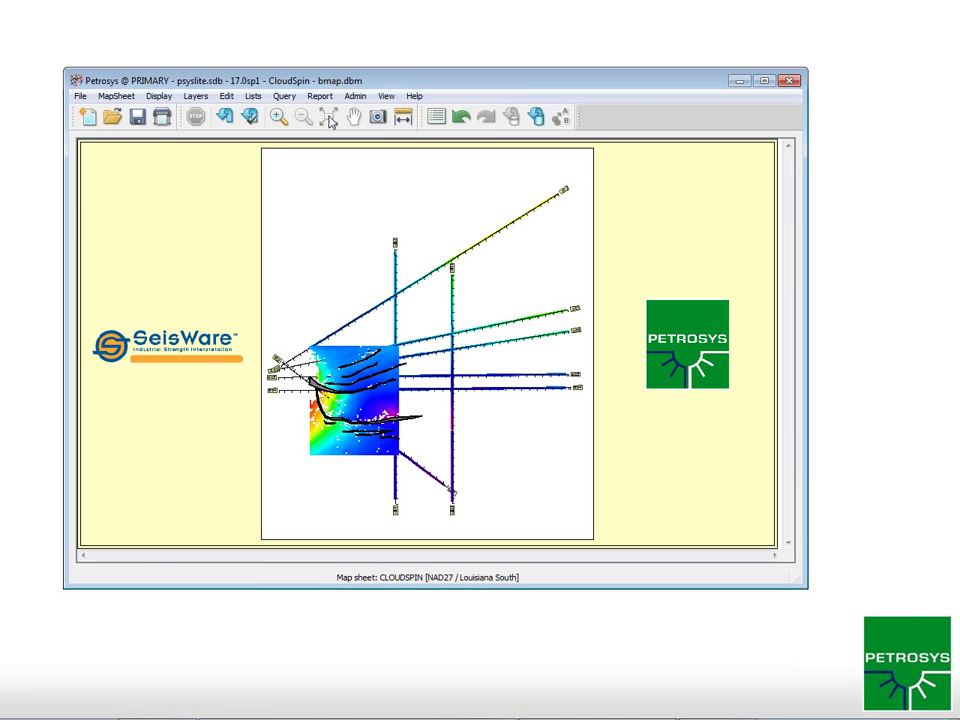
click(160, 96)
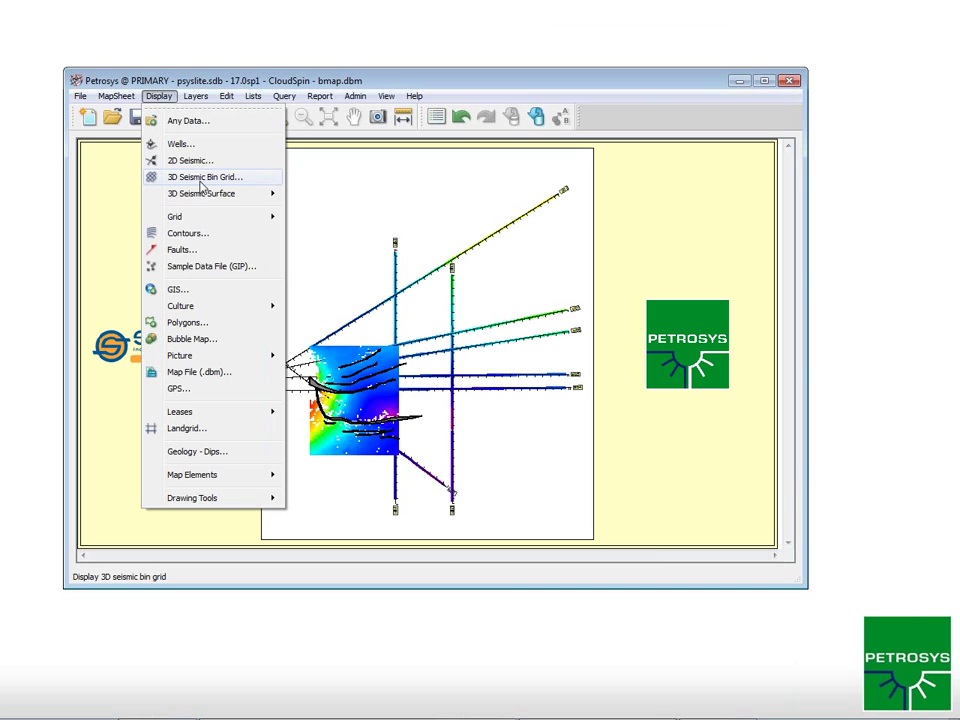
mouse_move(189, 216)
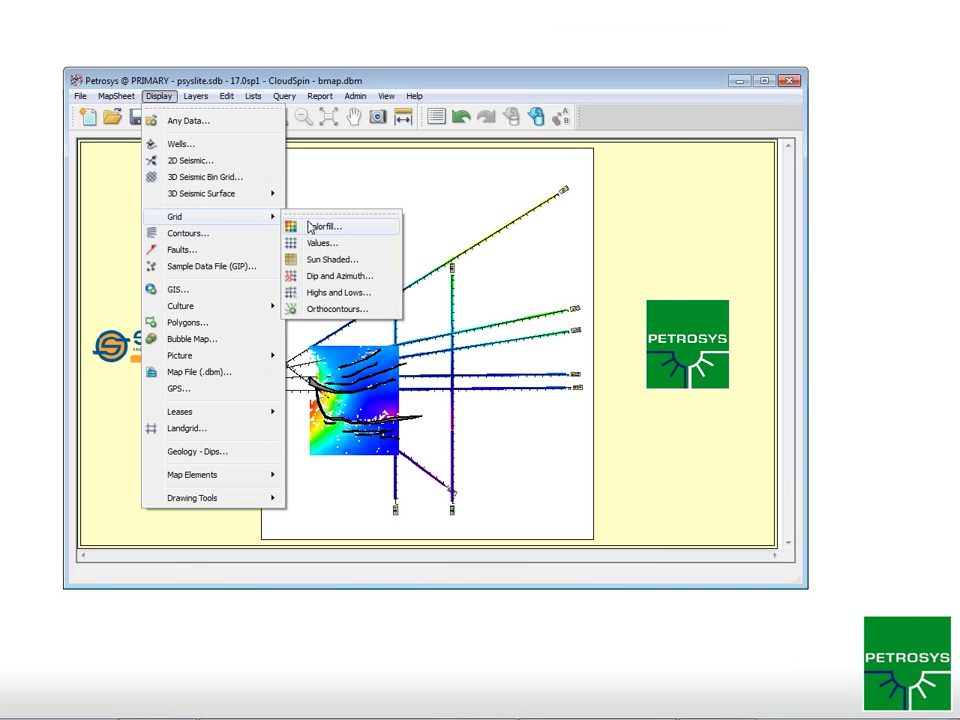
click(321, 228)
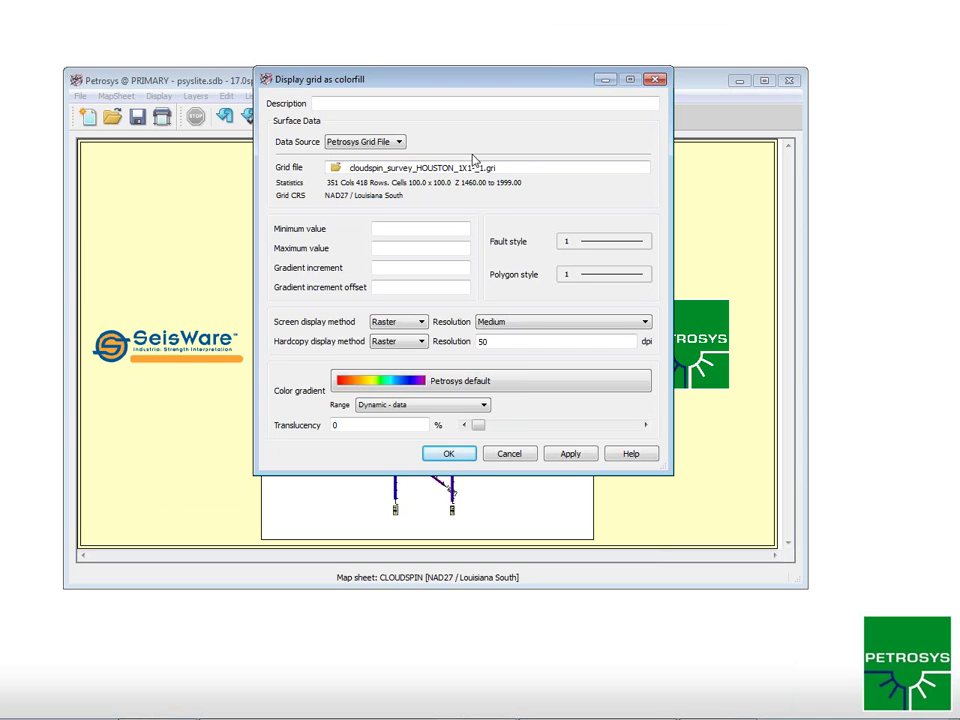
click(450, 455)
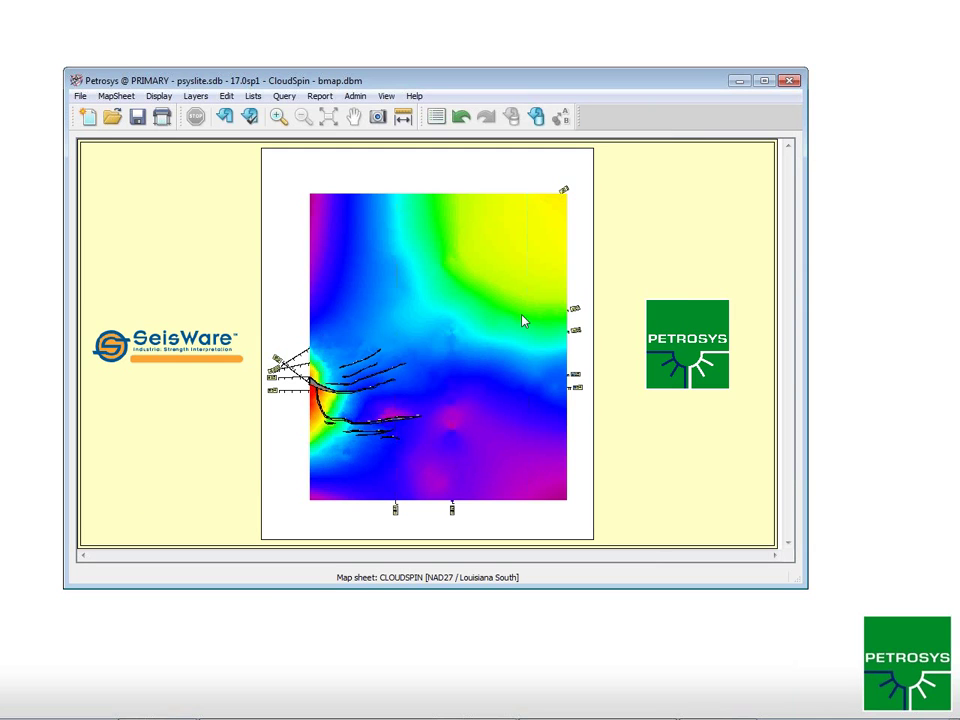
- Move the new grid colorfill layer to the end of the display list and inspect the grid around the faults
click(436, 117)
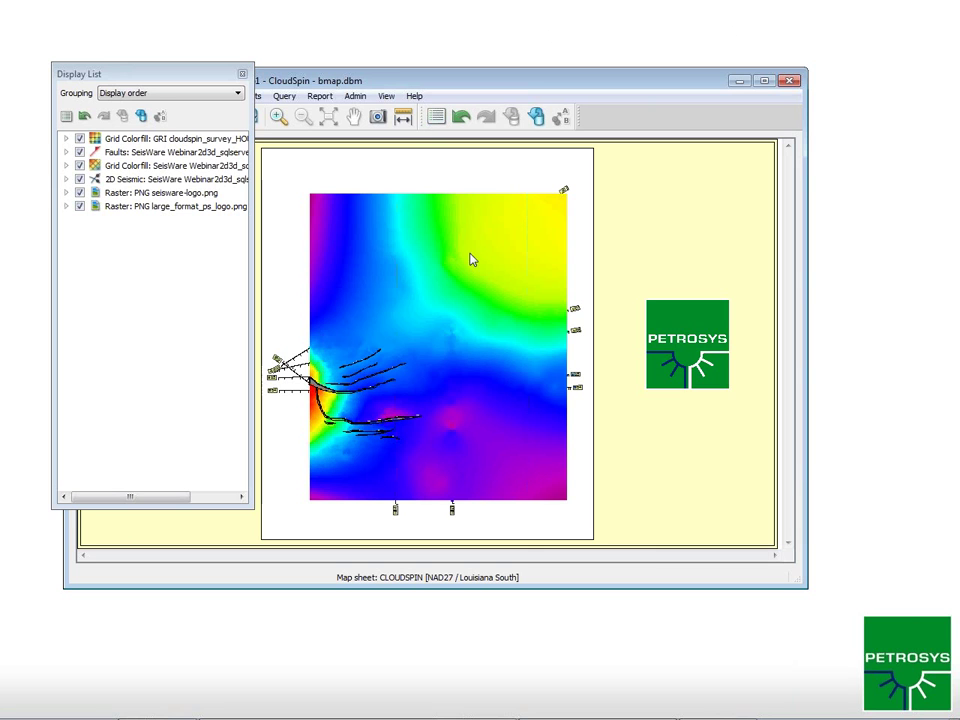
click(117, 140)
drag(117, 142, 167, 231)
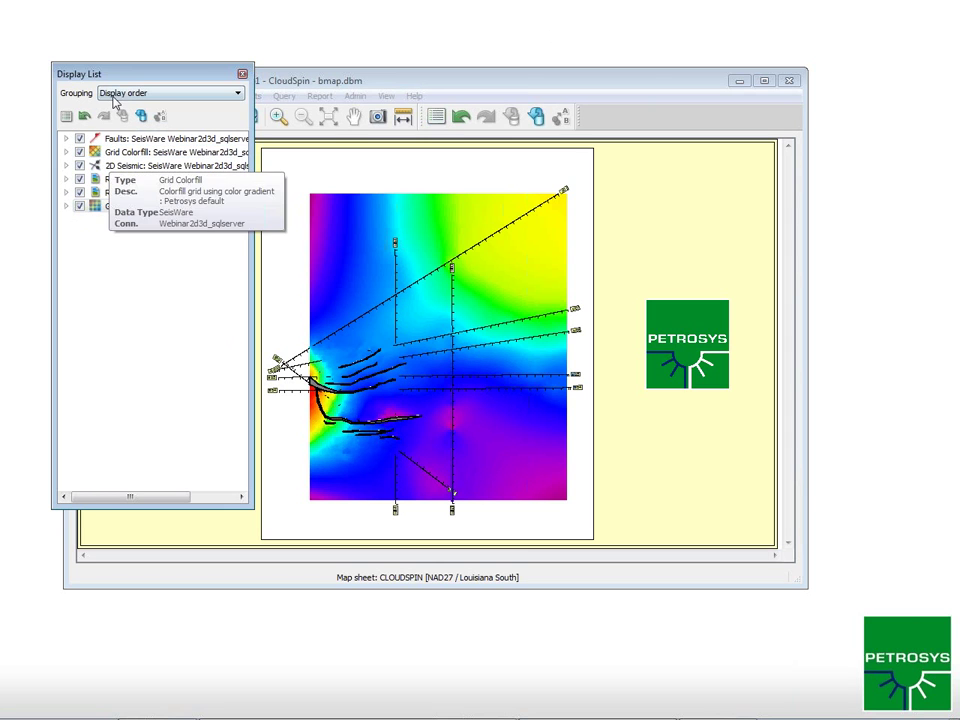
click(243, 76)
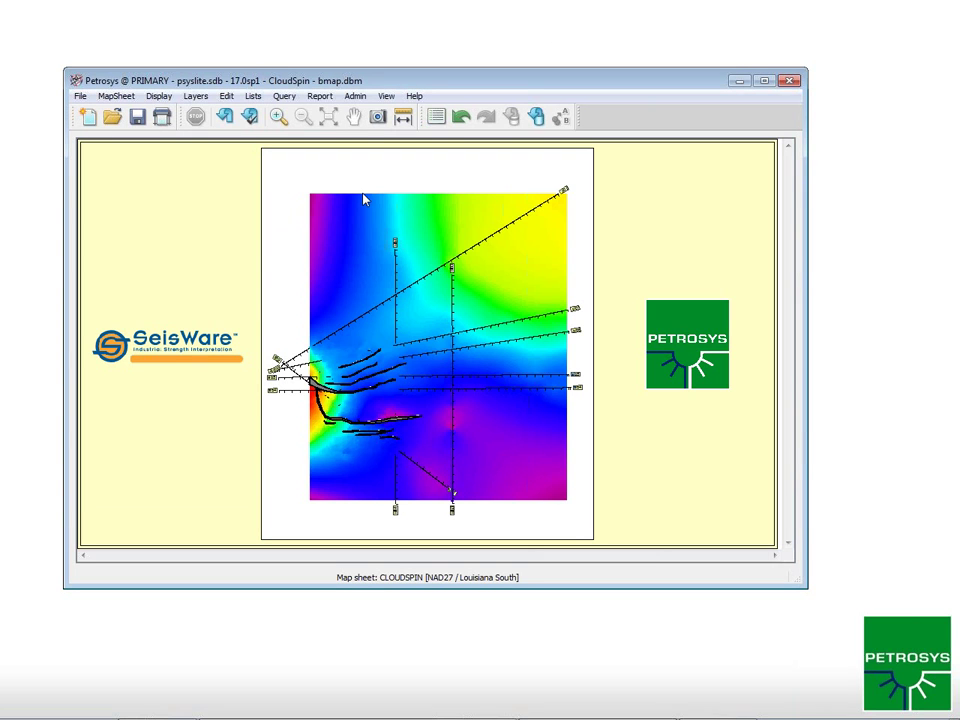
click(278, 116)
drag(340, 315, 450, 426)
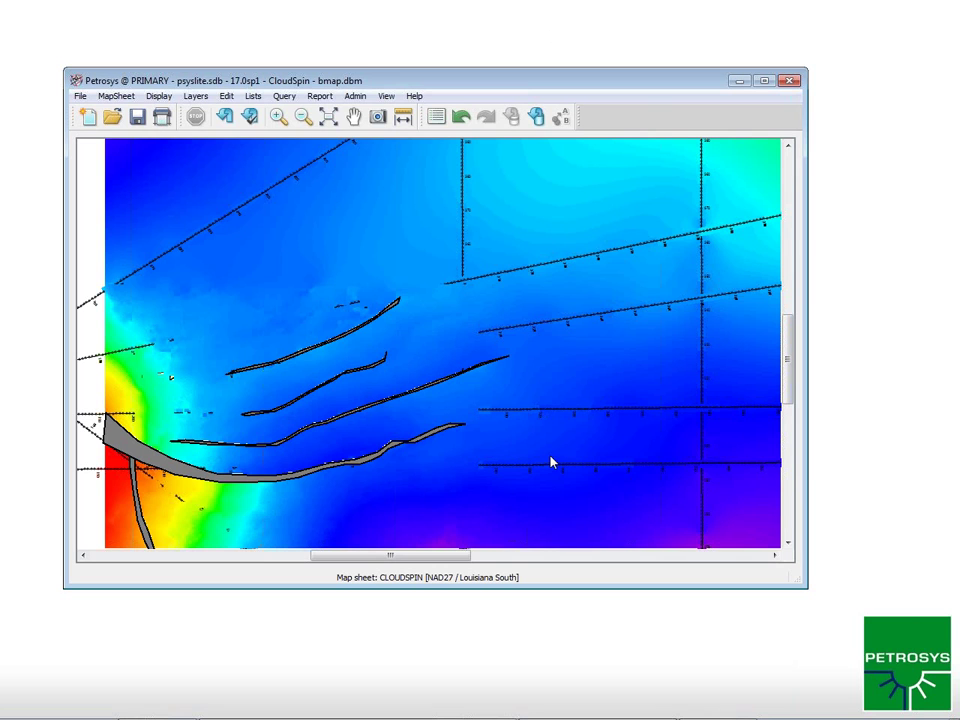
click(327, 116)
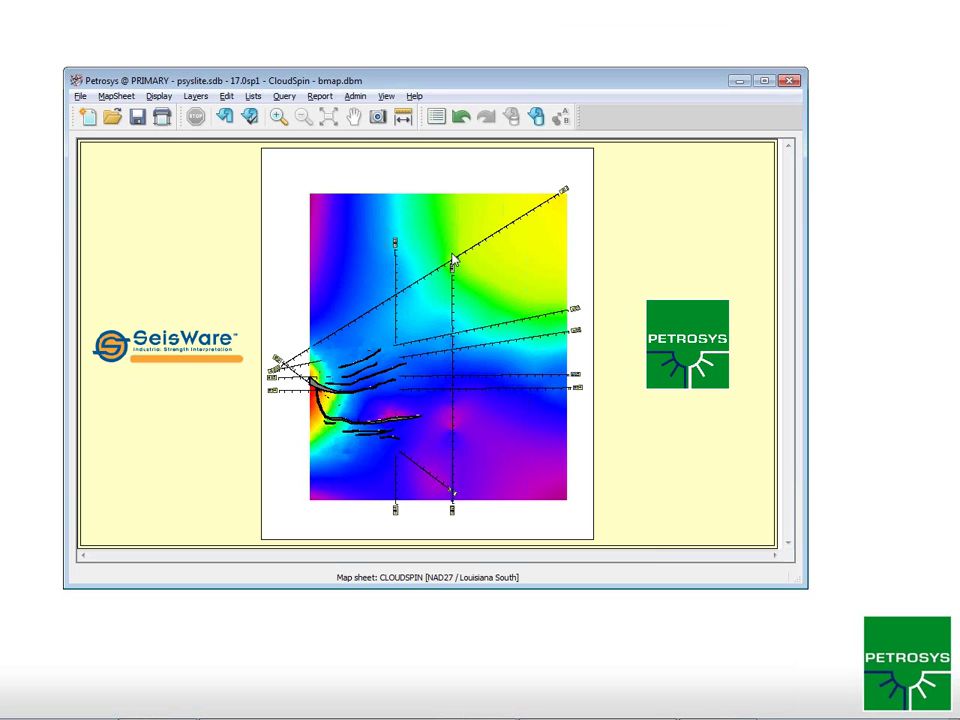
- Switch to the PowerPoint slide show and advance to the Export Grid to Petrel slide
key(alt+Tab)
key(alt+Tab)
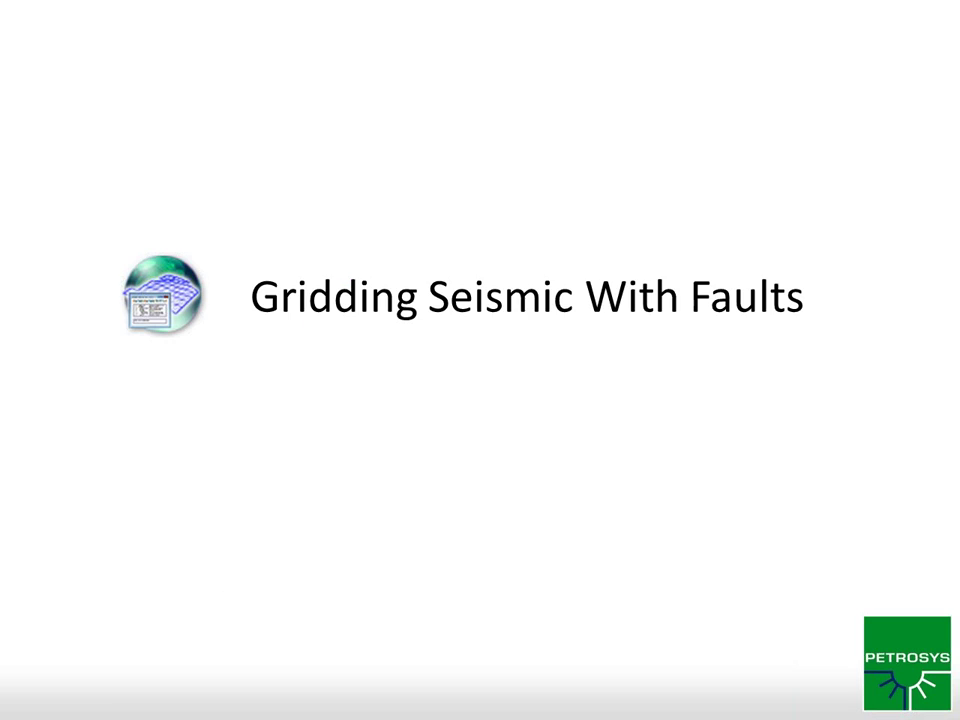
key(Right)
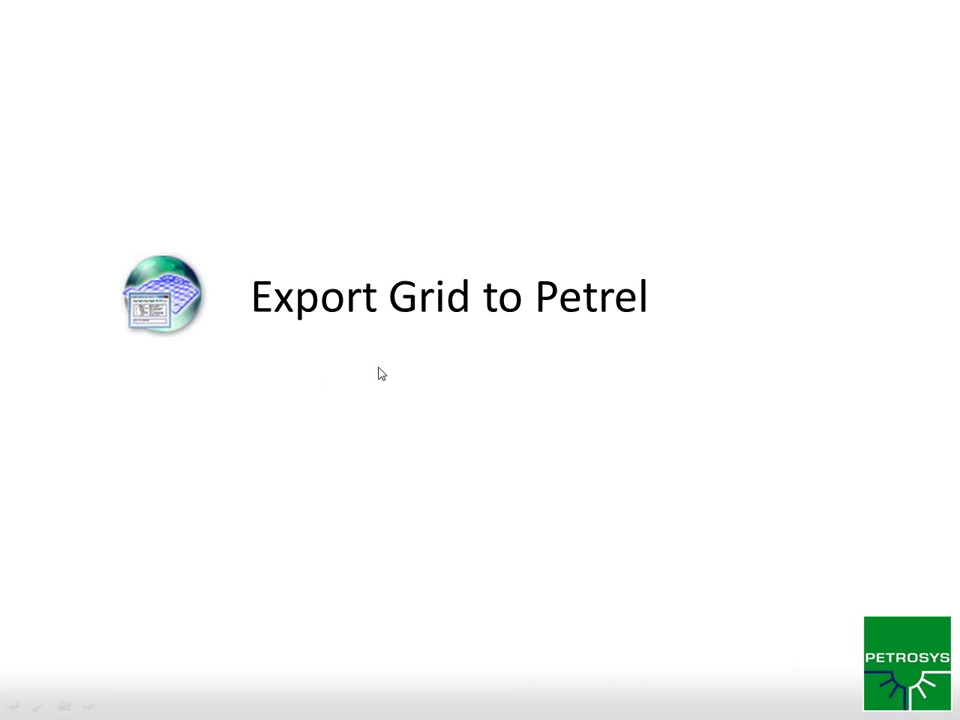
- Switch to Petrel and reposition its window to view the project's existing 3d surfaces
key(alt+Tab)
click(526, 360)
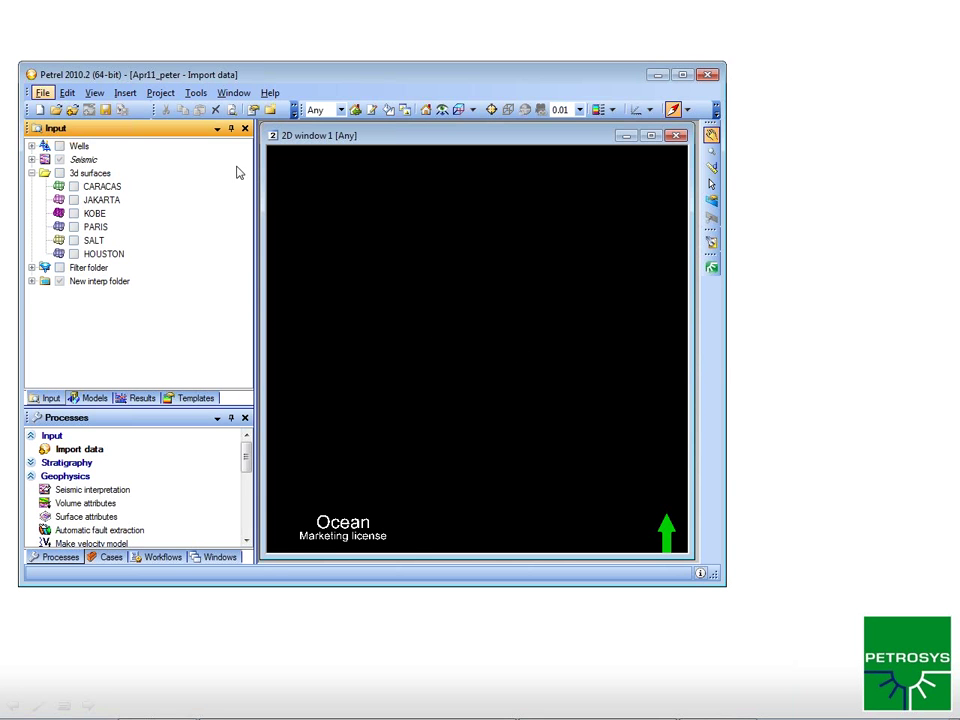
drag(332, 75, 330, 118)
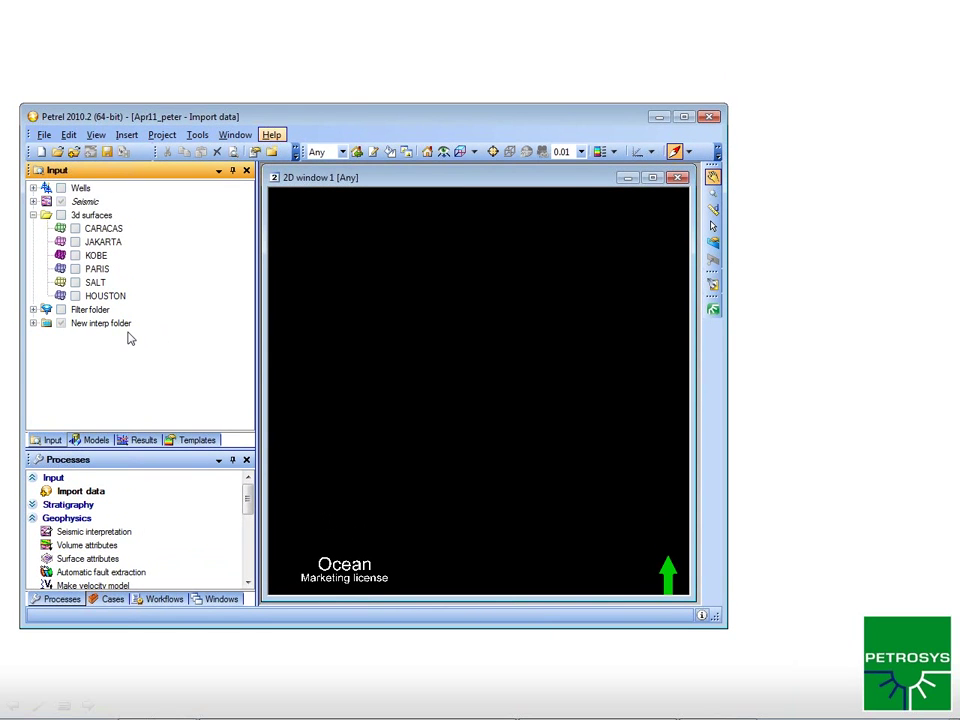
- Switch to Surface Modeling and export cloudspin_survey_HOUSTON_1X1-_1.gri to Petrel as HOUSTON_seisware in the 3d surfaces folder, using ELEVATION_TIME and Replace mode
key(alt+Tab)
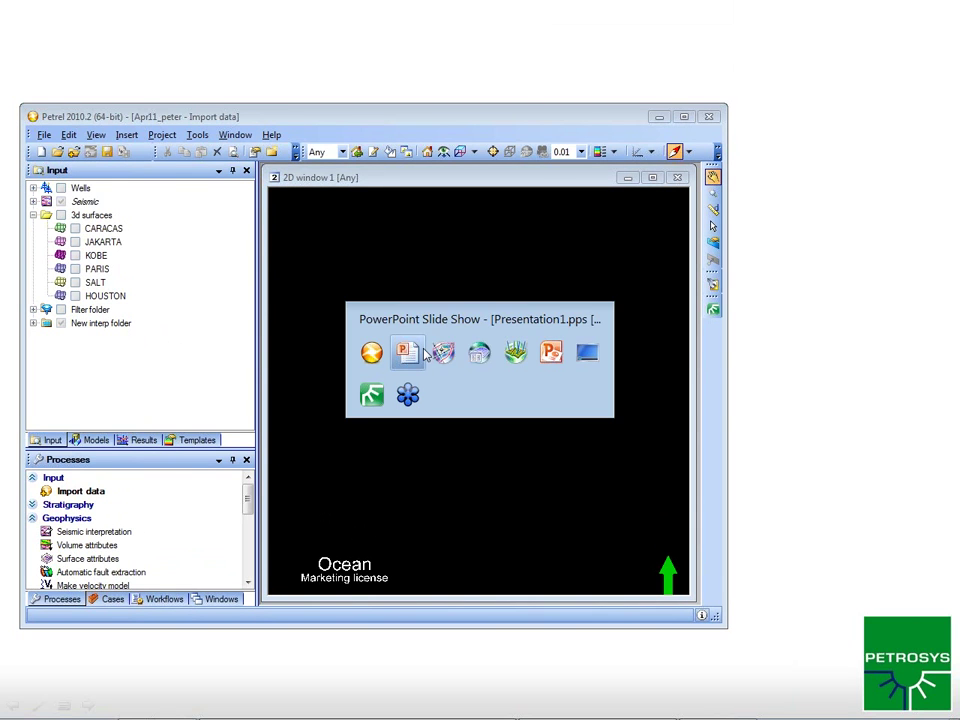
click(481, 357)
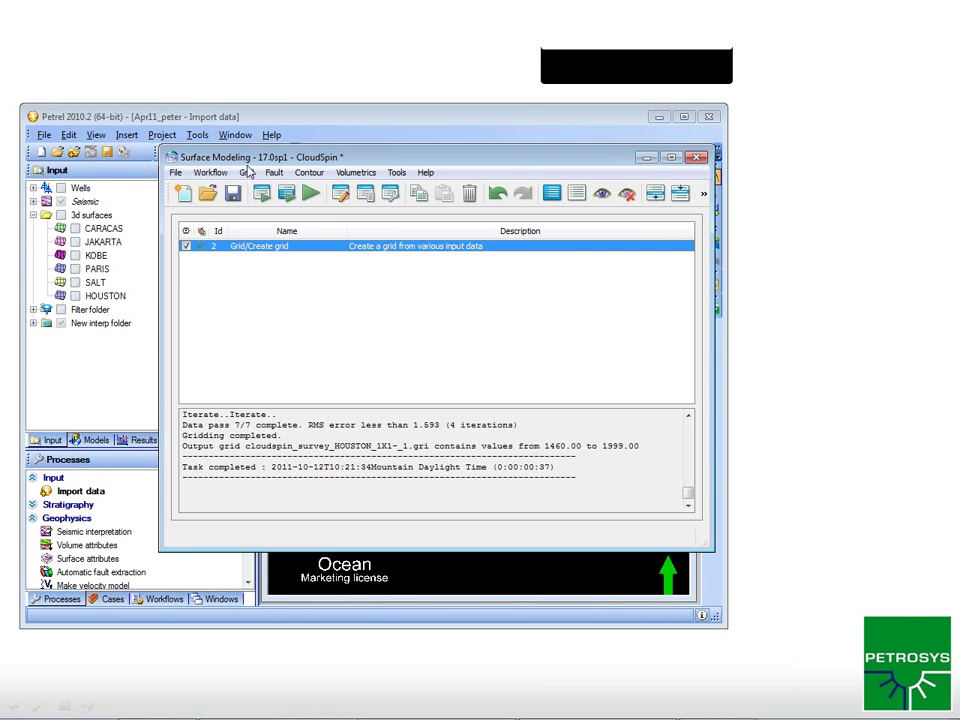
click(176, 173)
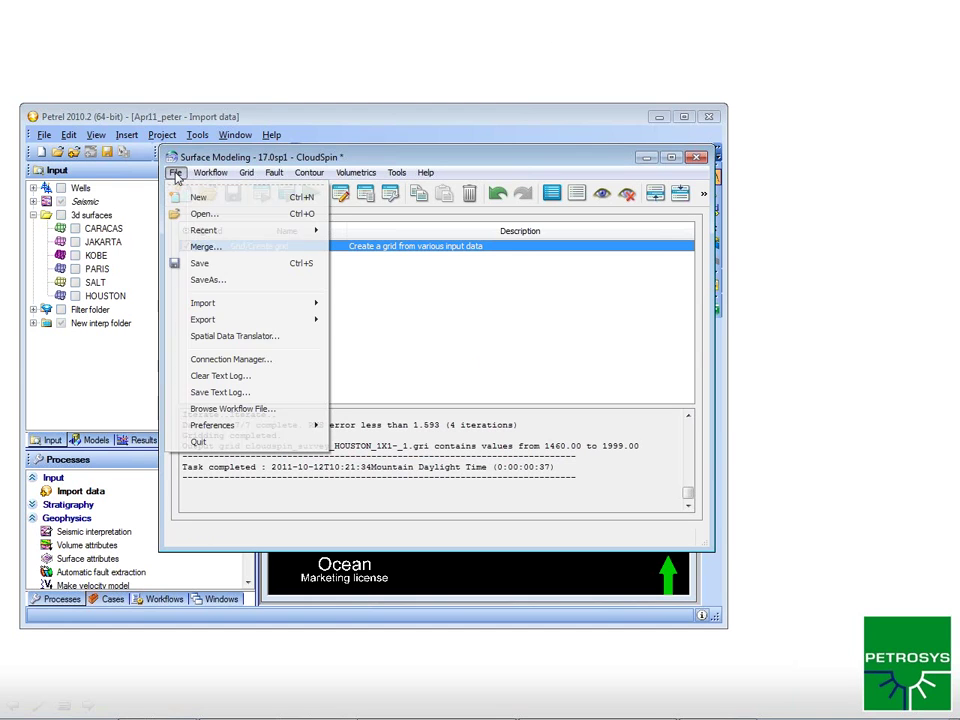
mouse_move(212, 320)
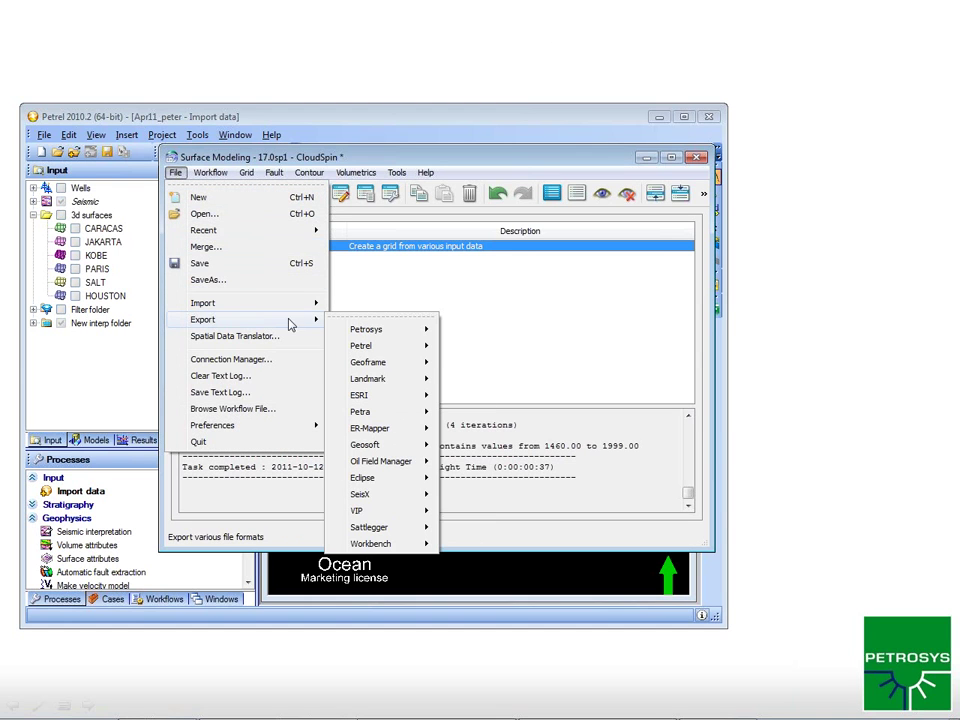
mouse_move(368, 345)
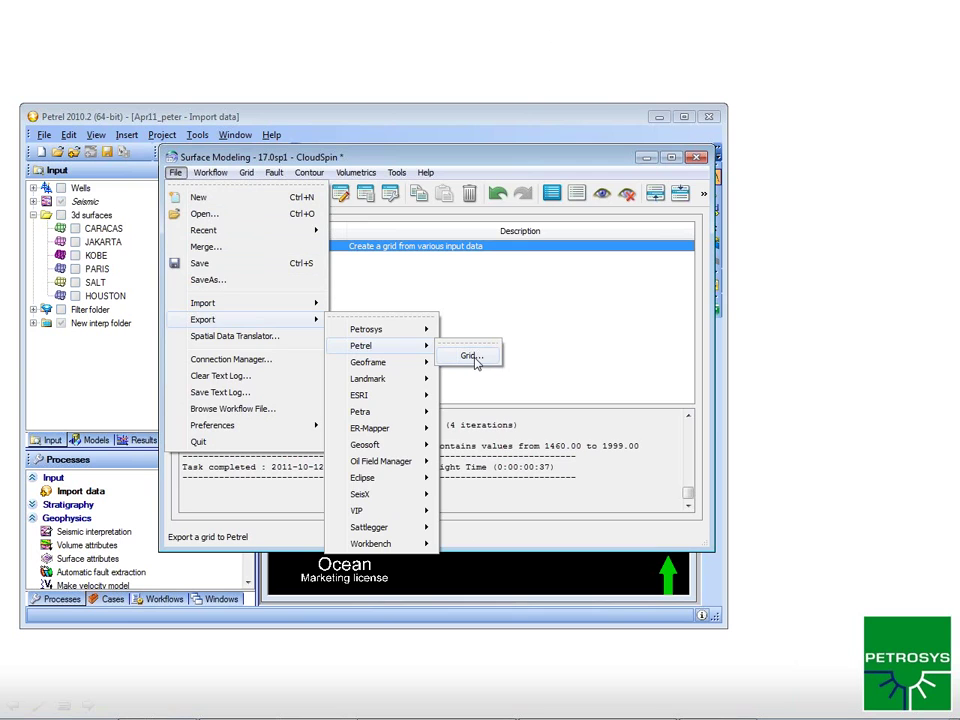
click(472, 357)
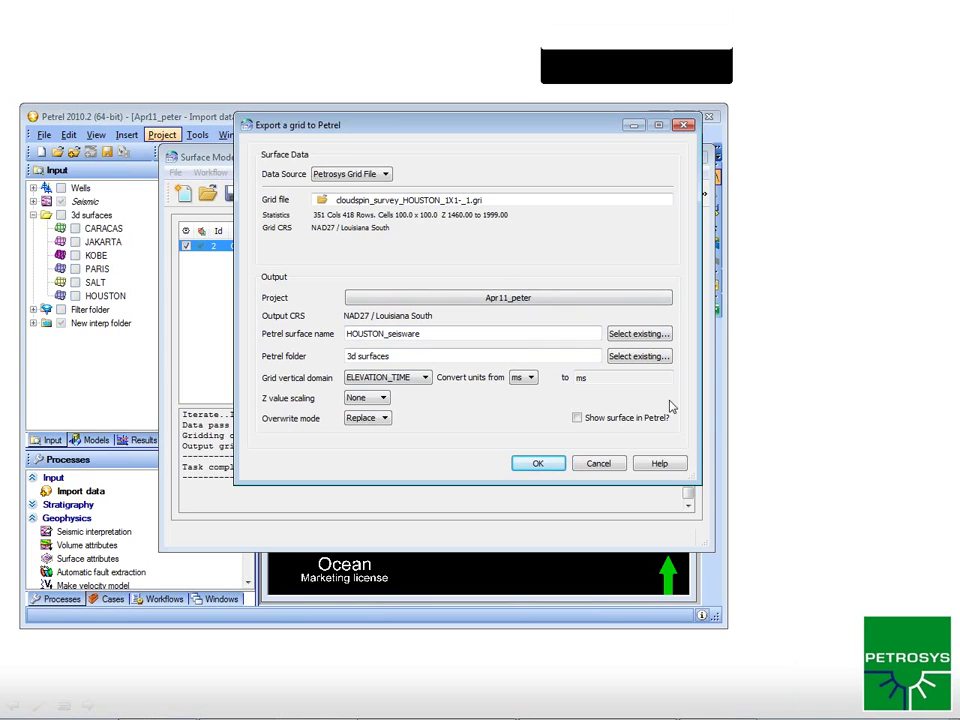
click(633, 360)
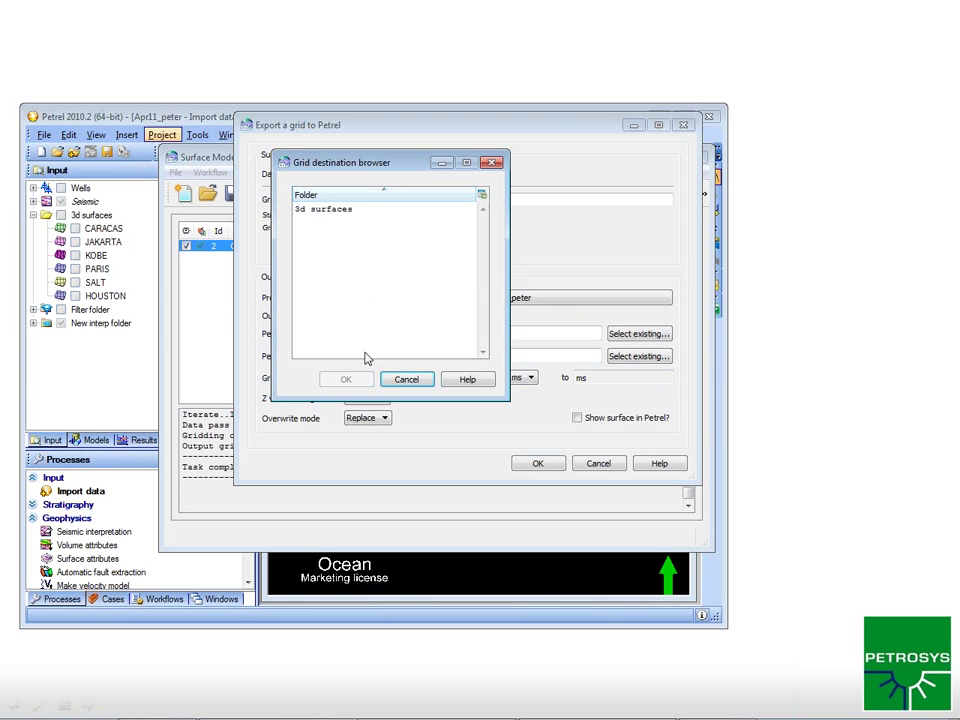
click(422, 383)
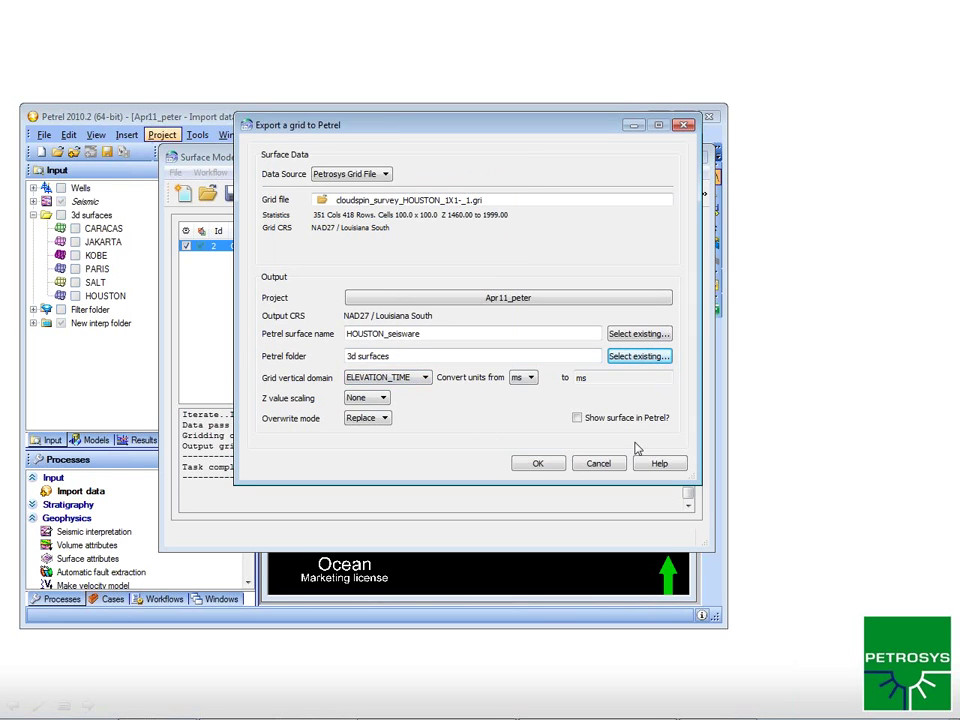
click(541, 466)
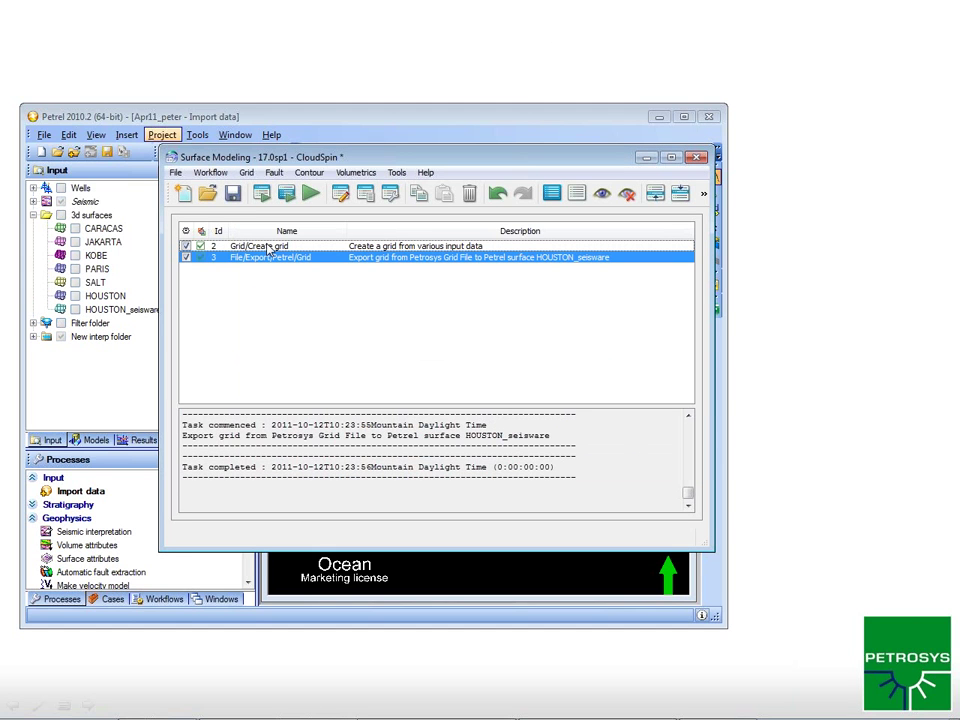
- Switch to Petrel, override the global color template of HOUSTON_seisware with a reversed color scale, and display the surface in the 2D window
click(118, 118)
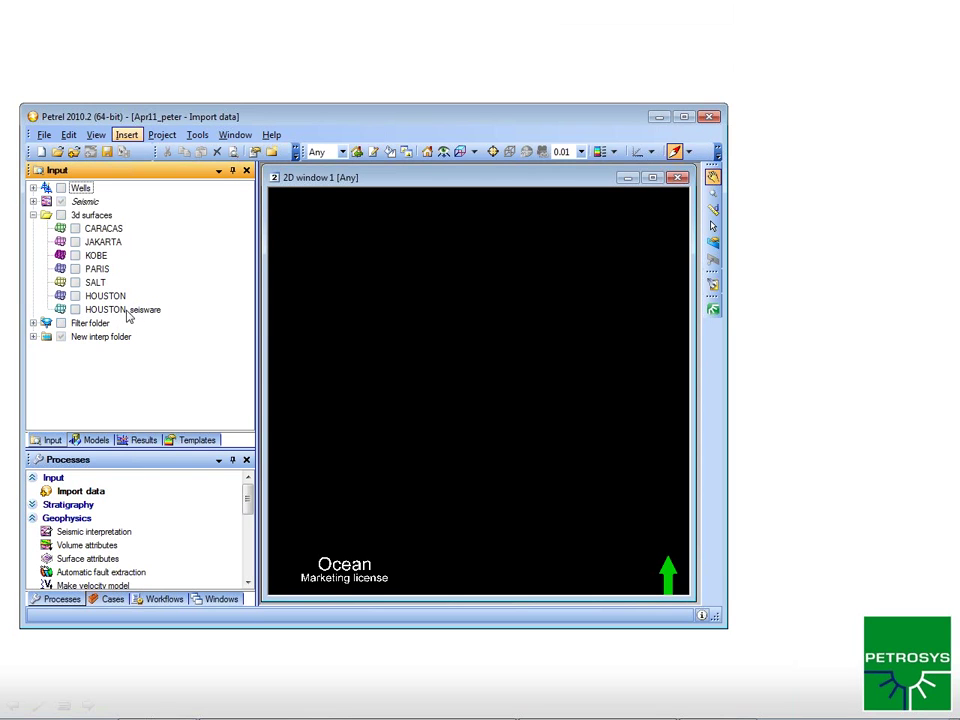
double_click(66, 311)
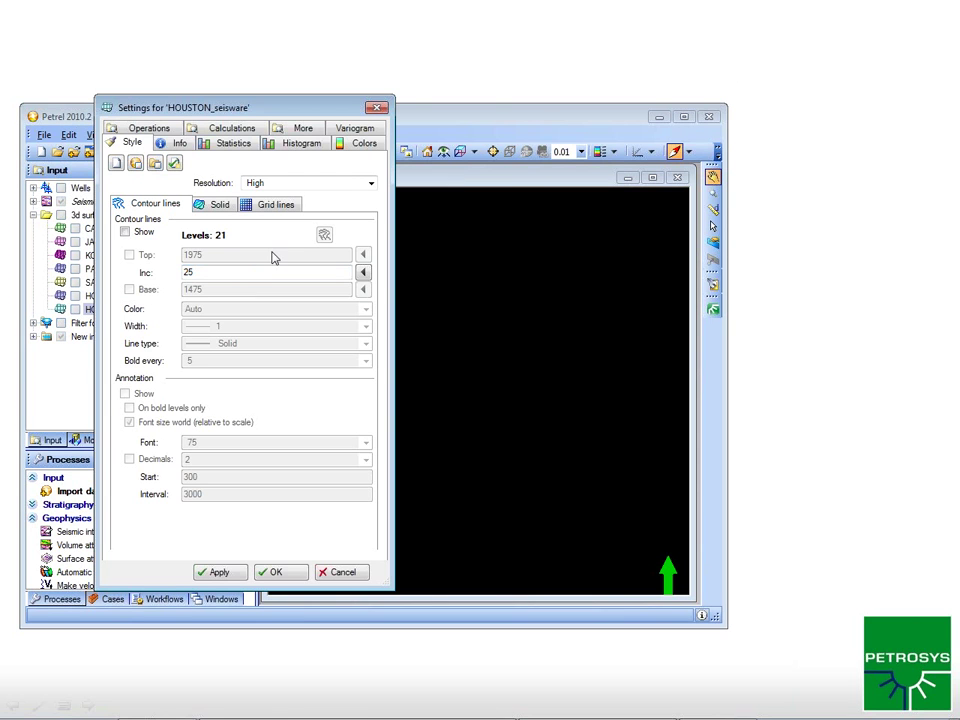
click(361, 144)
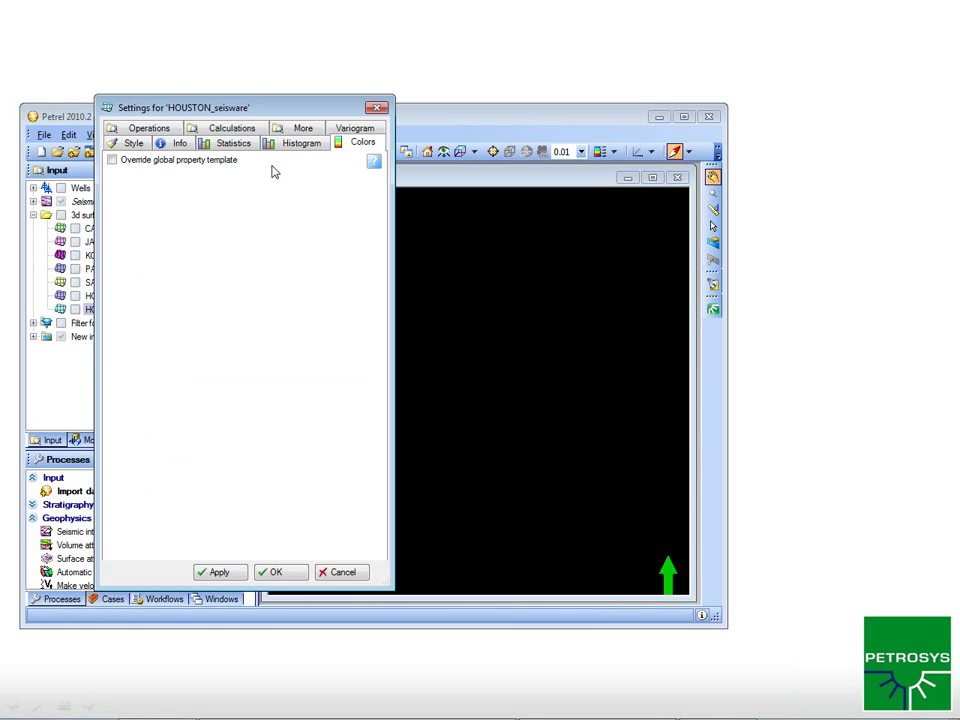
click(112, 161)
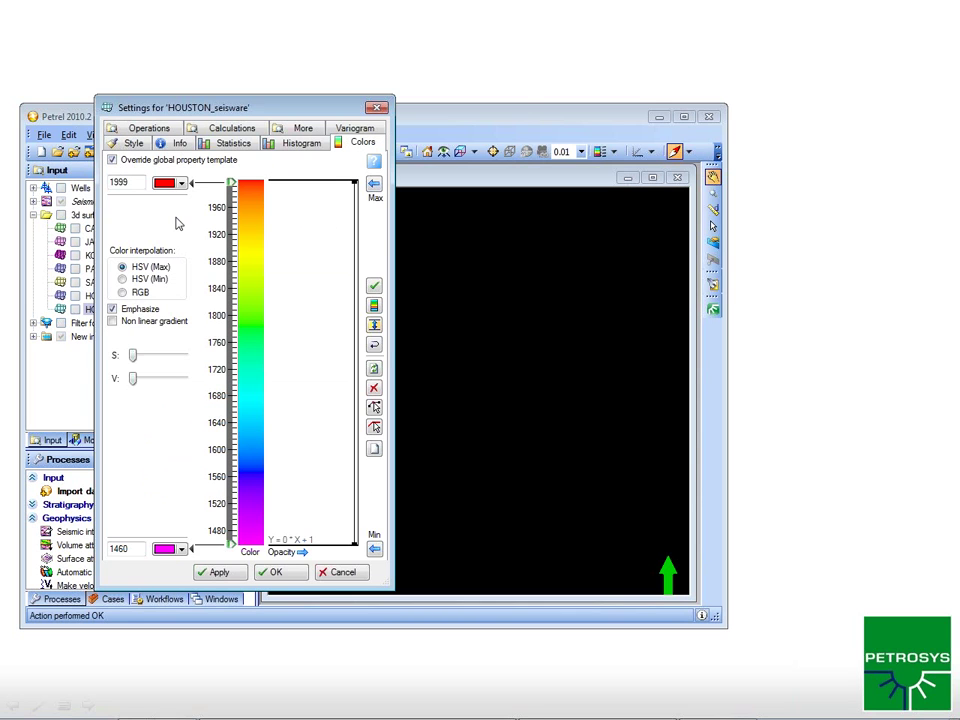
click(374, 344)
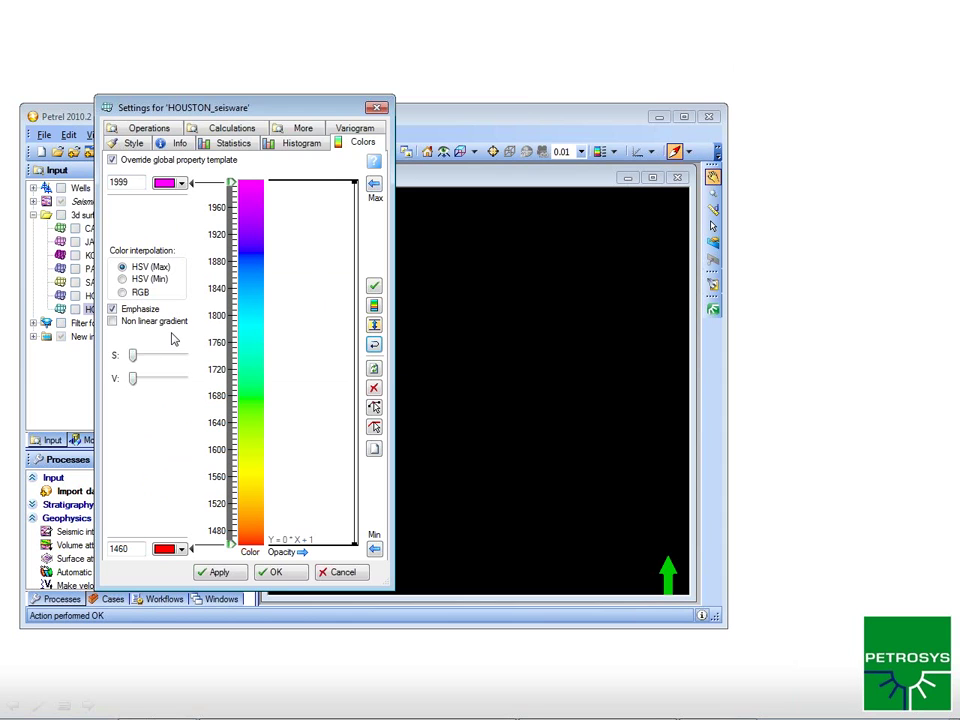
click(275, 572)
click(75, 309)
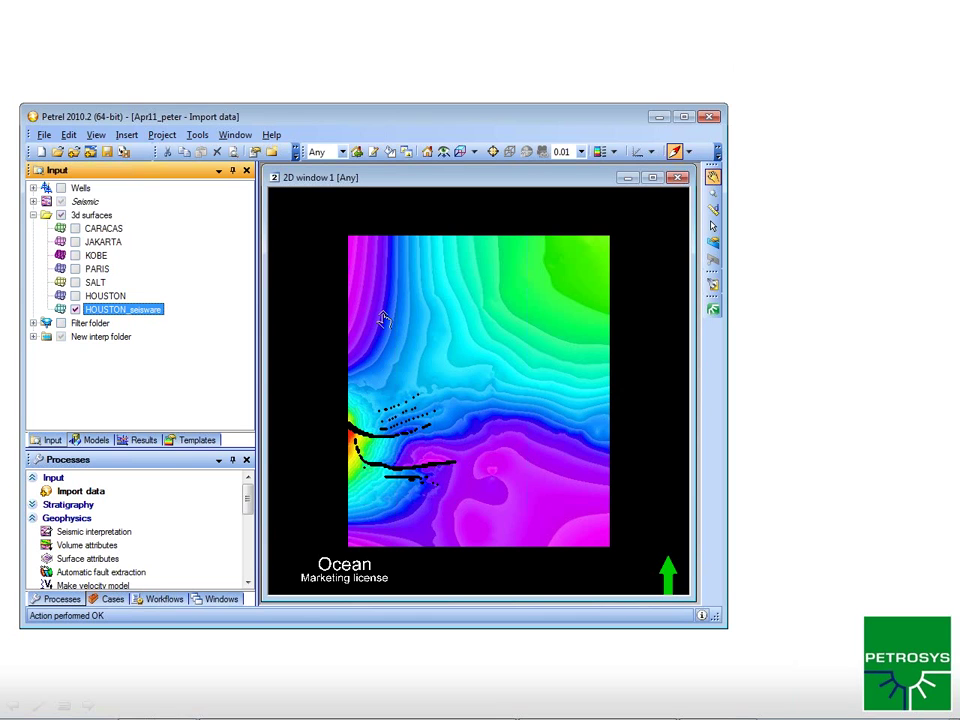
- Switch to the PowerPoint slide show and advance to the 3D Visualization slide
key(alt+Tab)
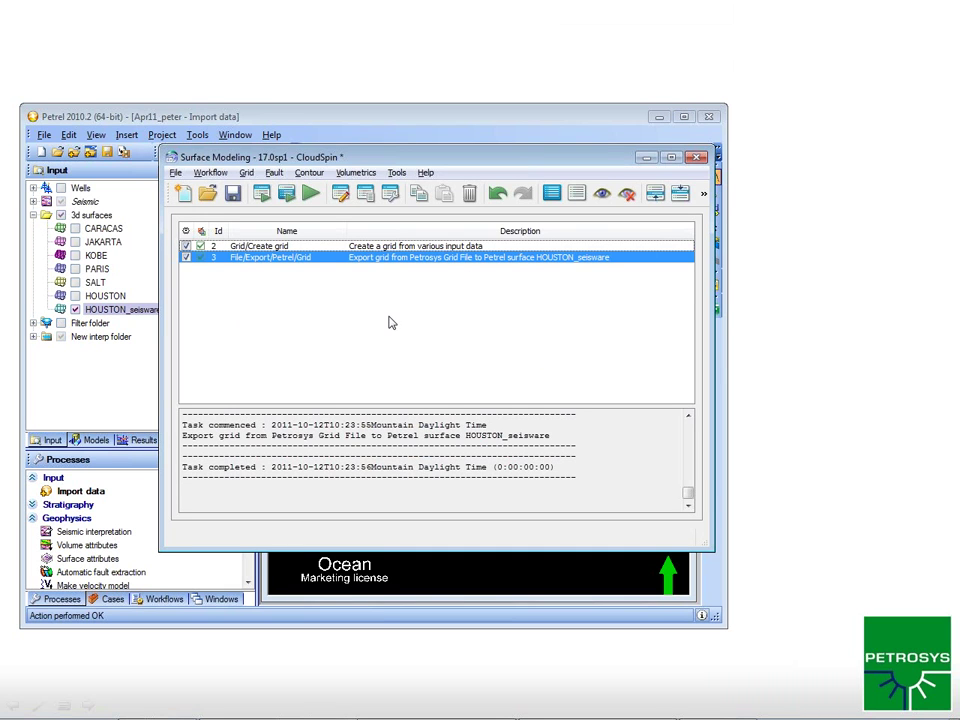
key(alt+Tab)
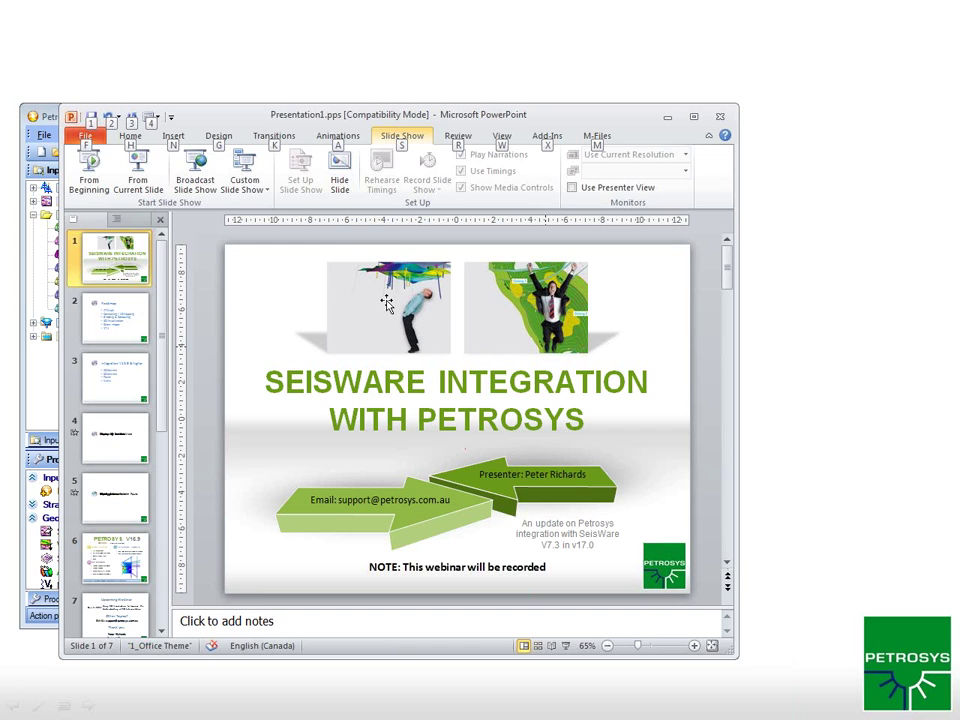
click(671, 122)
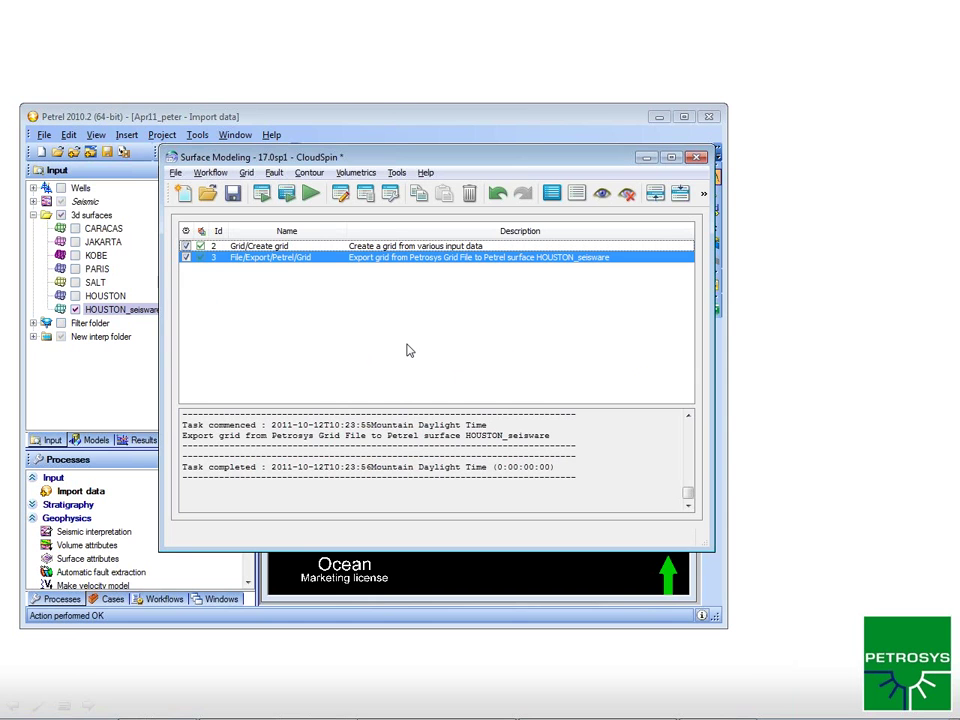
key(alt+Tab)
key(Tab)
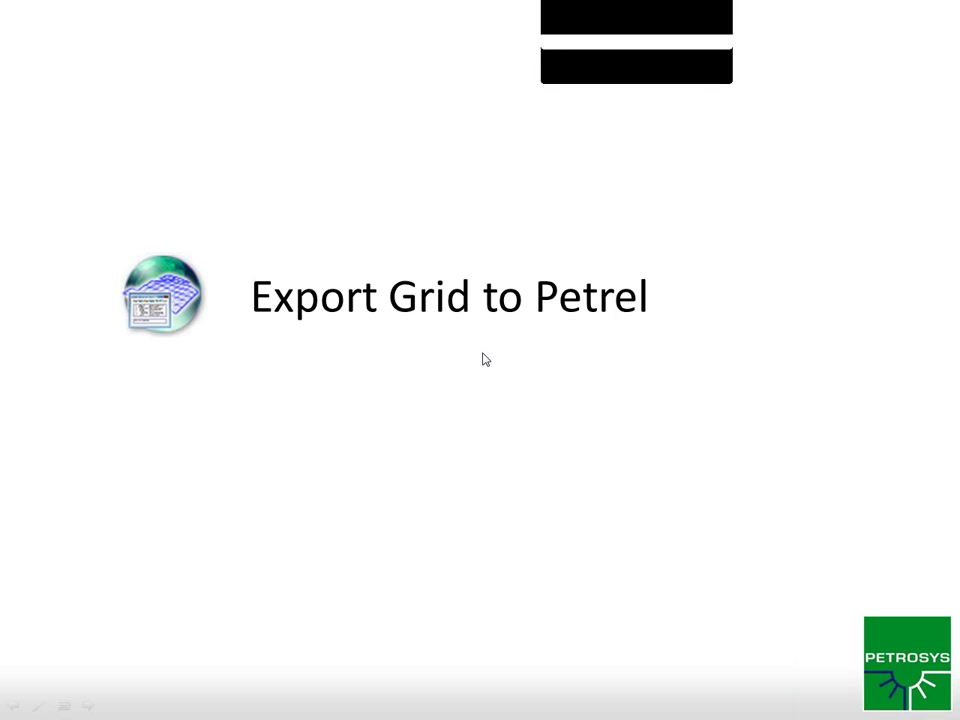
click(484, 359)
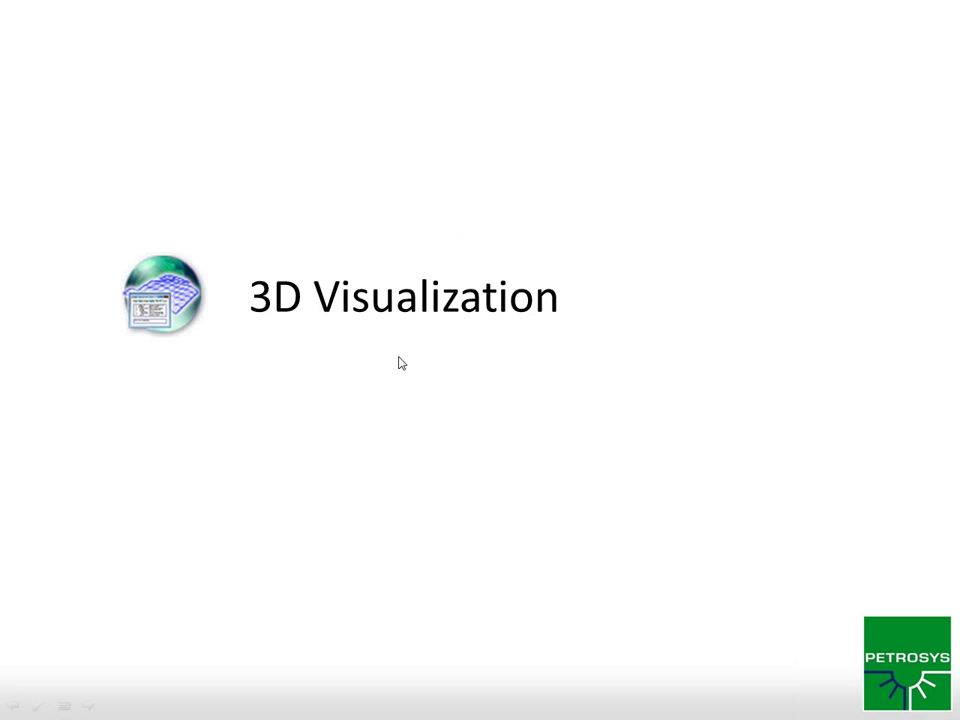
- Switch to the Petrosys 3D Viewer and start a 3D seismic surface display using the SeisWare data source Webinar2d3d_sqlserver
key(alt+Tab)
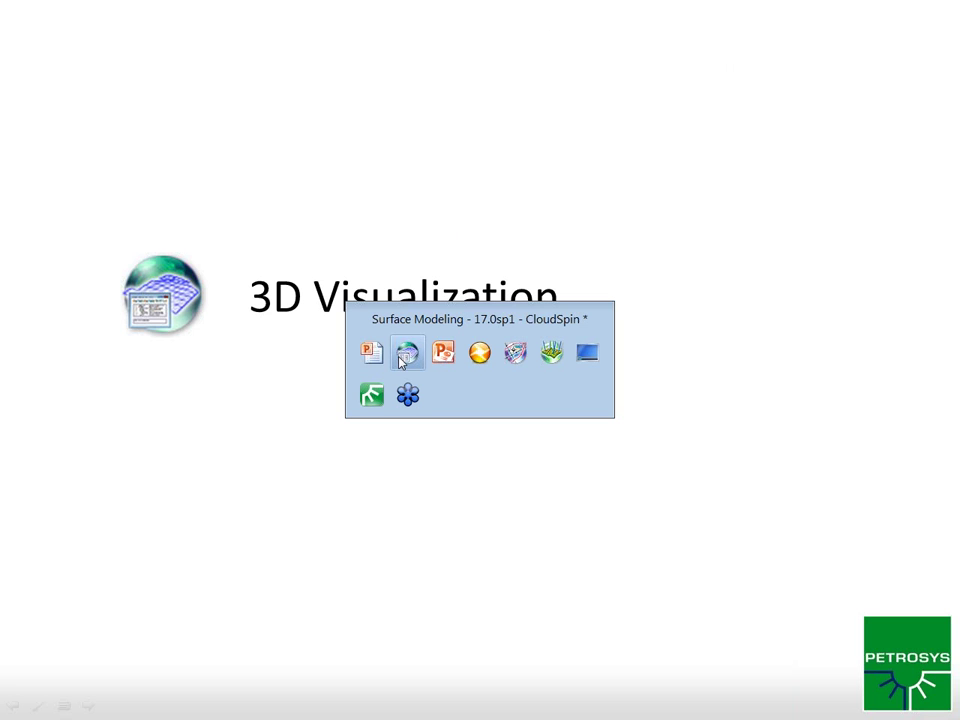
click(550, 350)
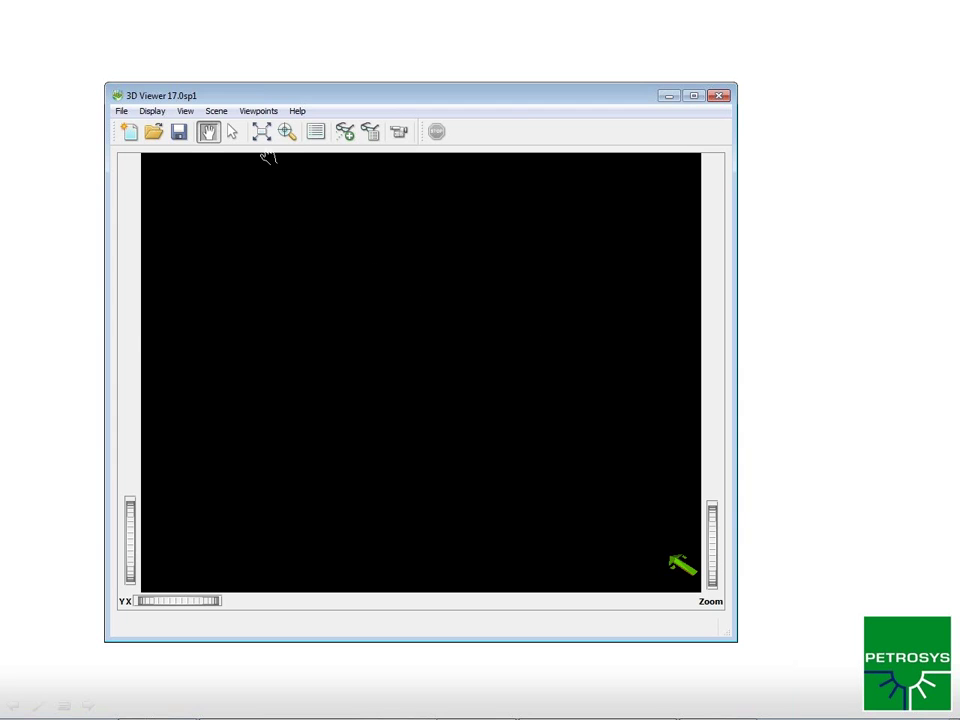
click(152, 111)
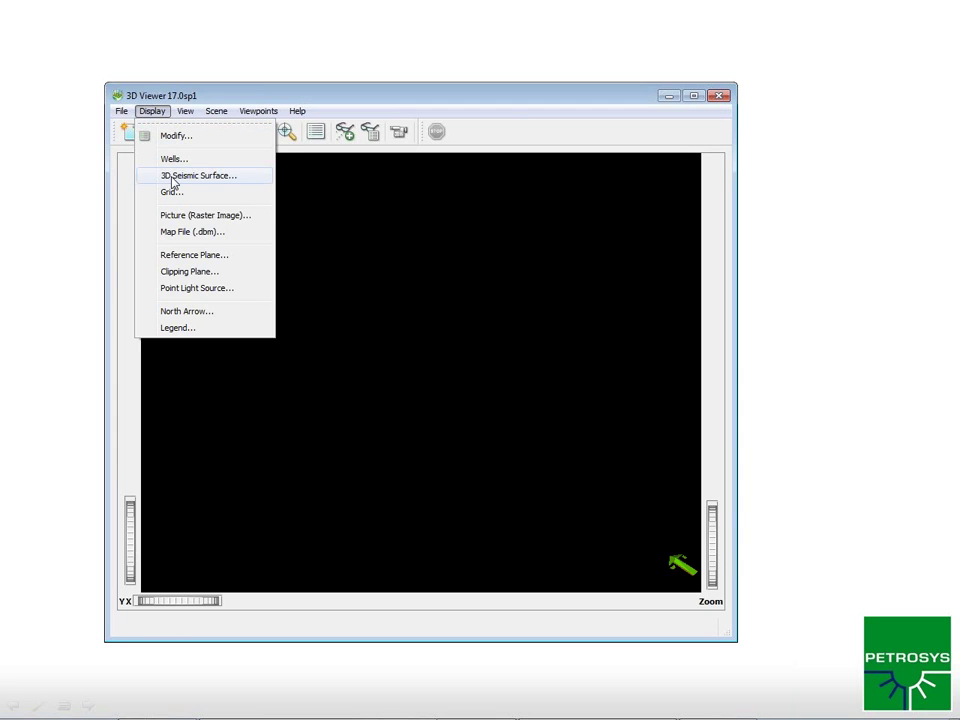
click(183, 176)
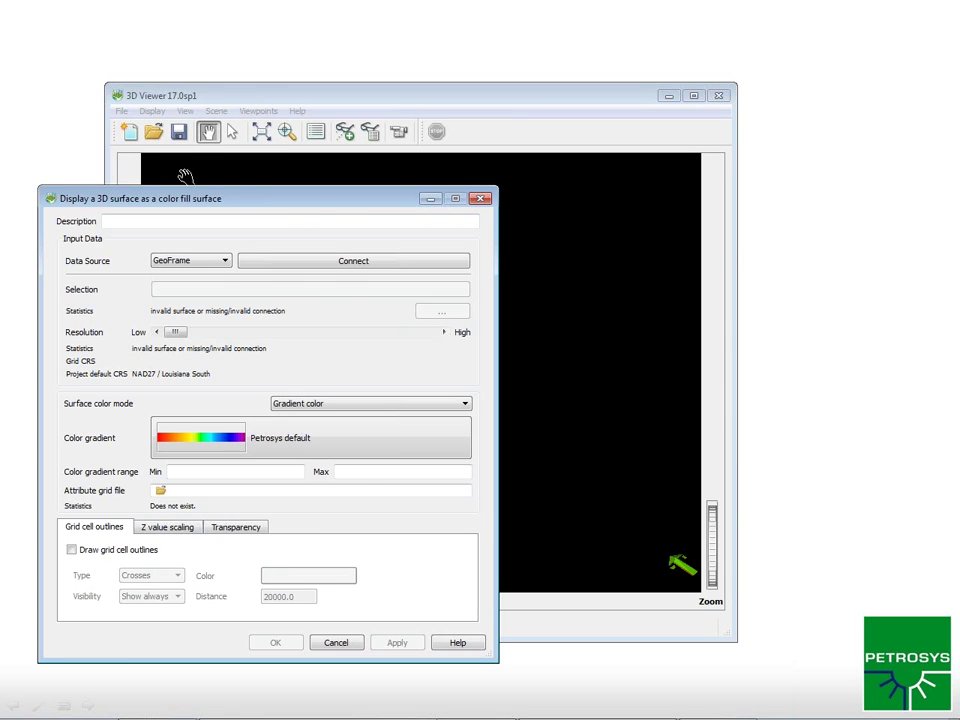
drag(320, 207, 520, 186)
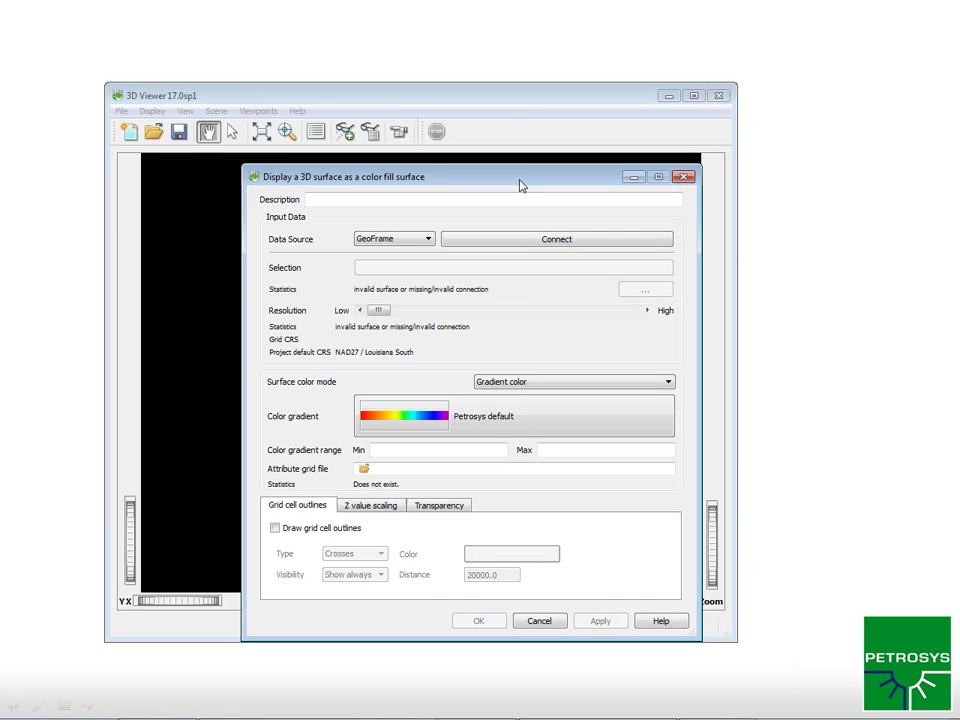
click(418, 240)
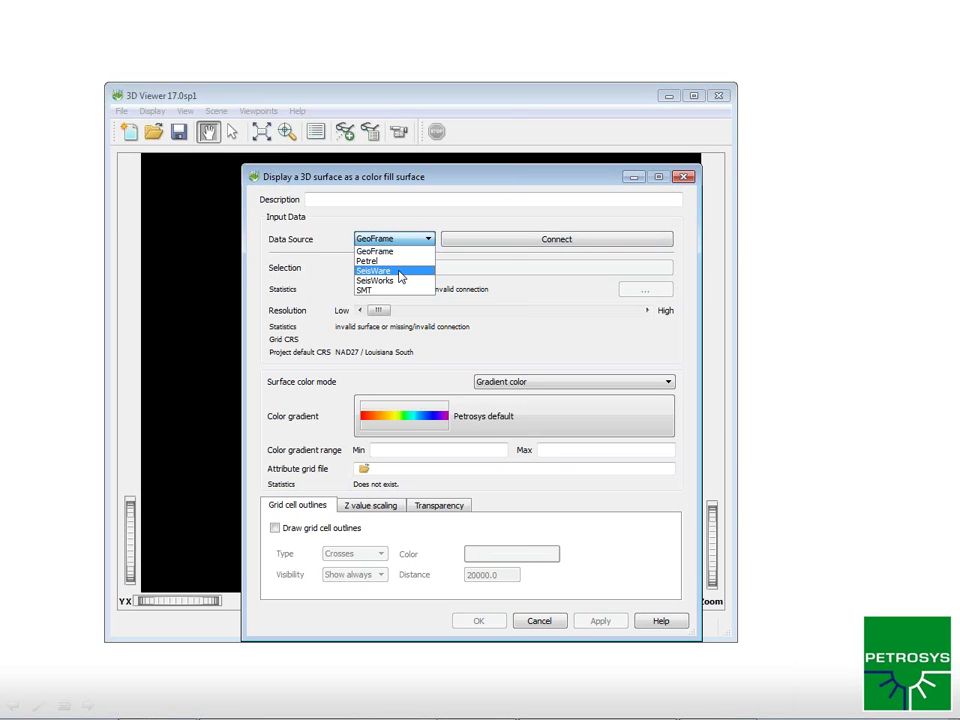
click(412, 271)
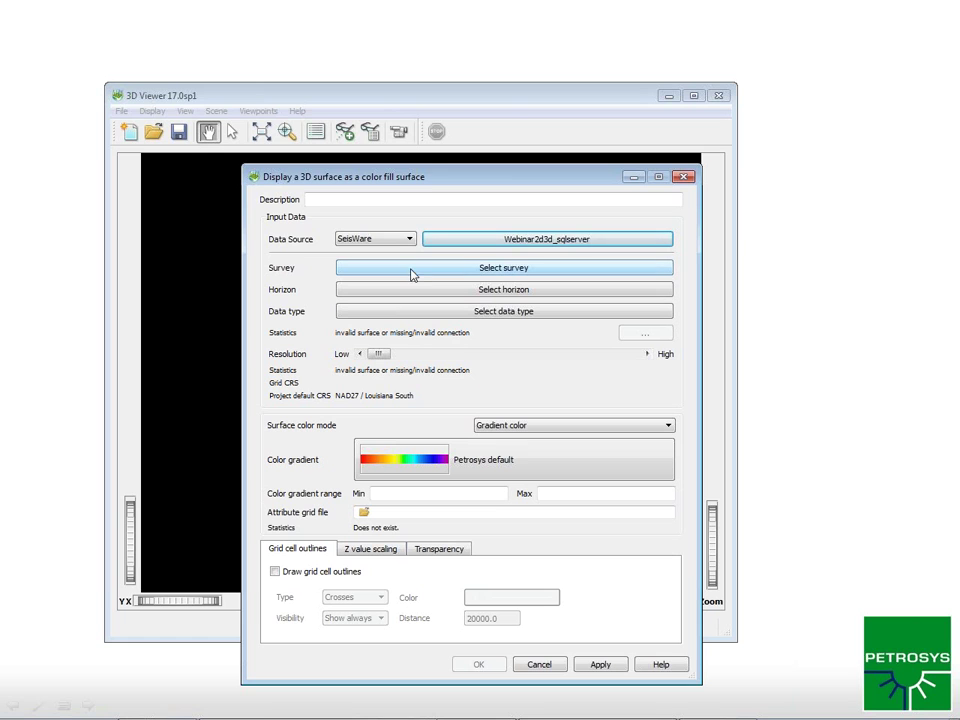
click(545, 242)
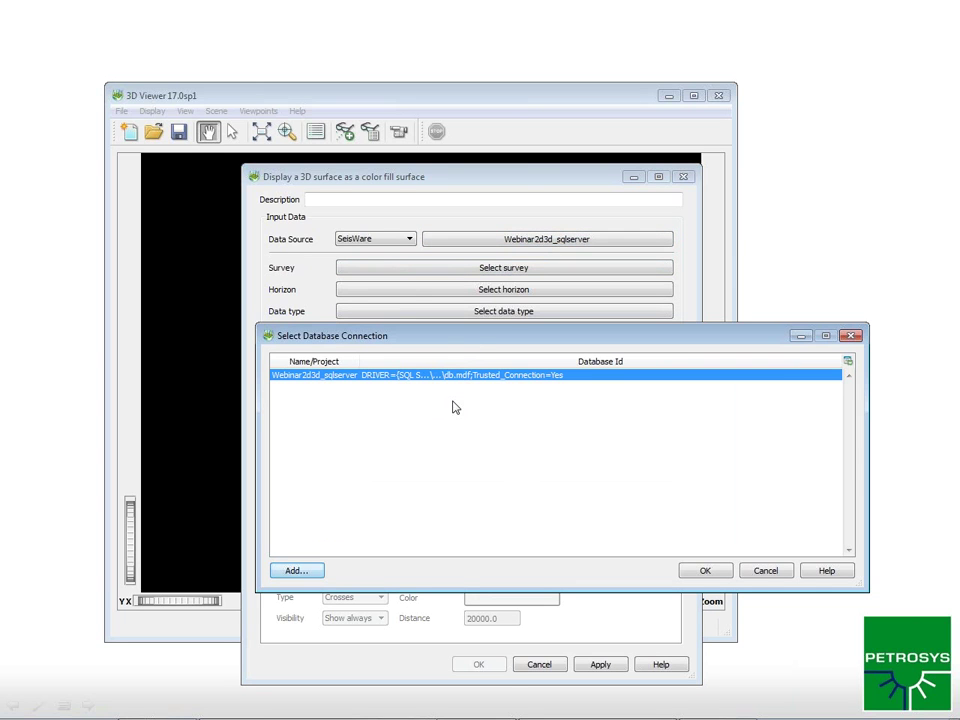
click(706, 571)
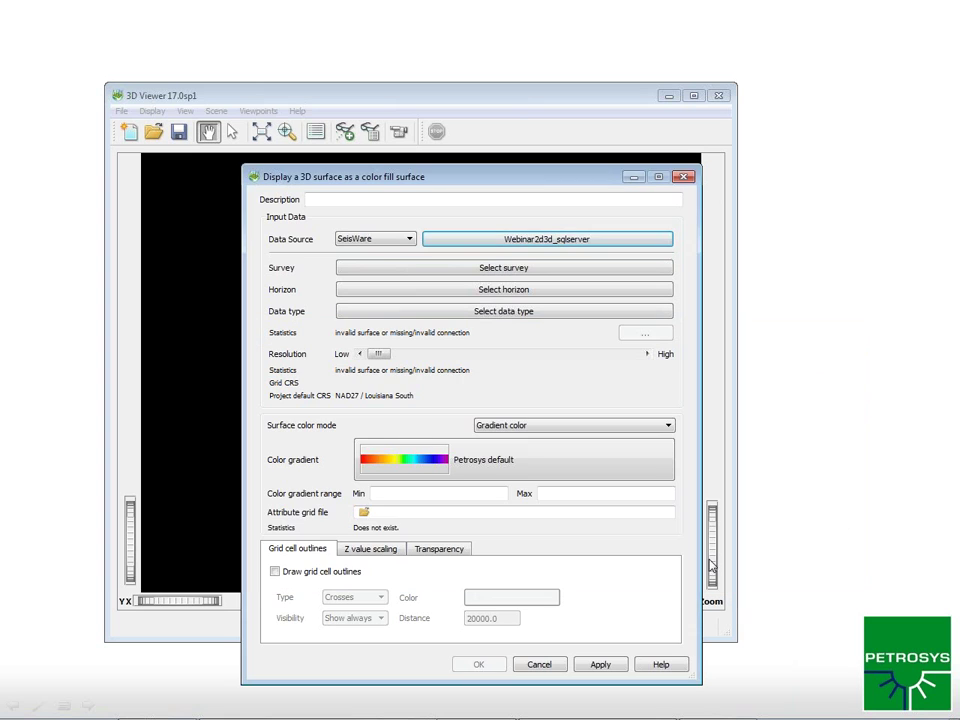
- Display the HOUSTON_1X1 horizon of cloudspin_survey as a gradient color surface and inspect it from different angles
click(488, 268)
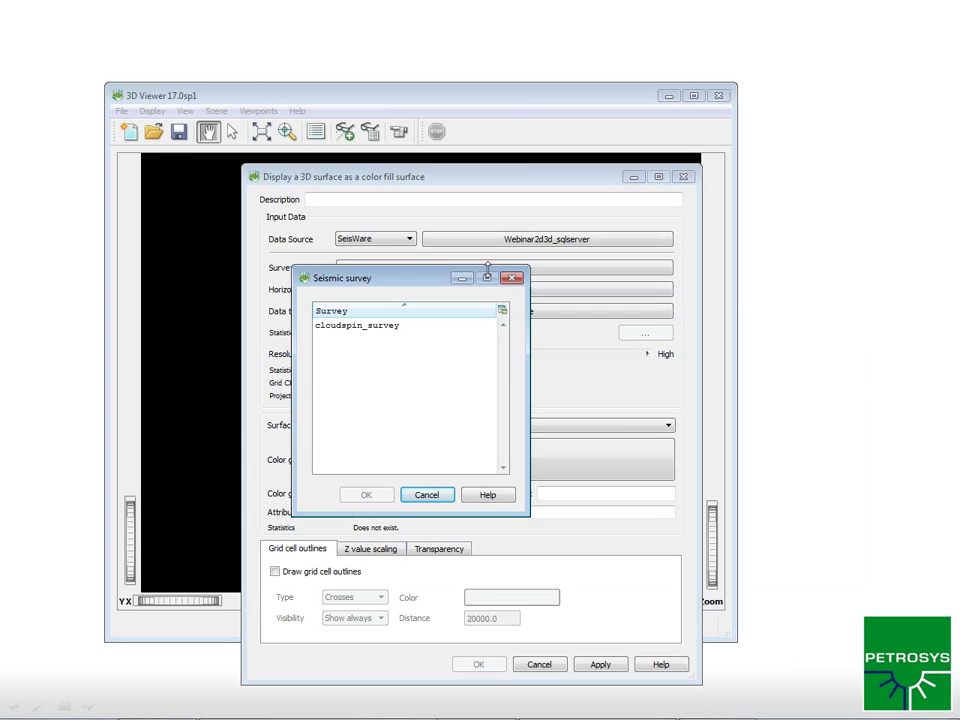
click(341, 330)
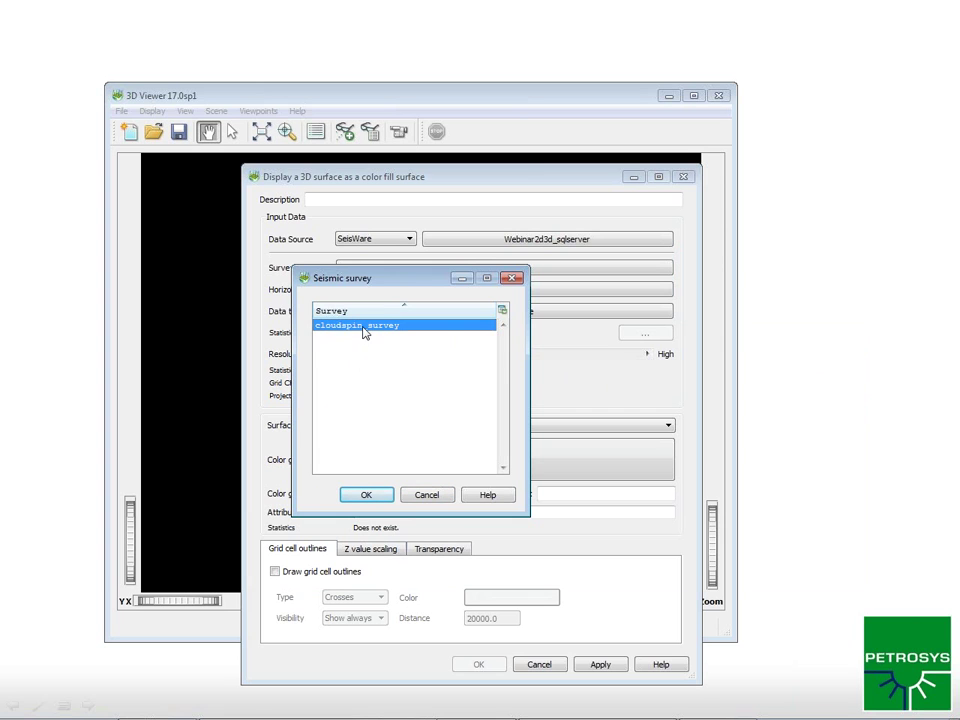
click(366, 495)
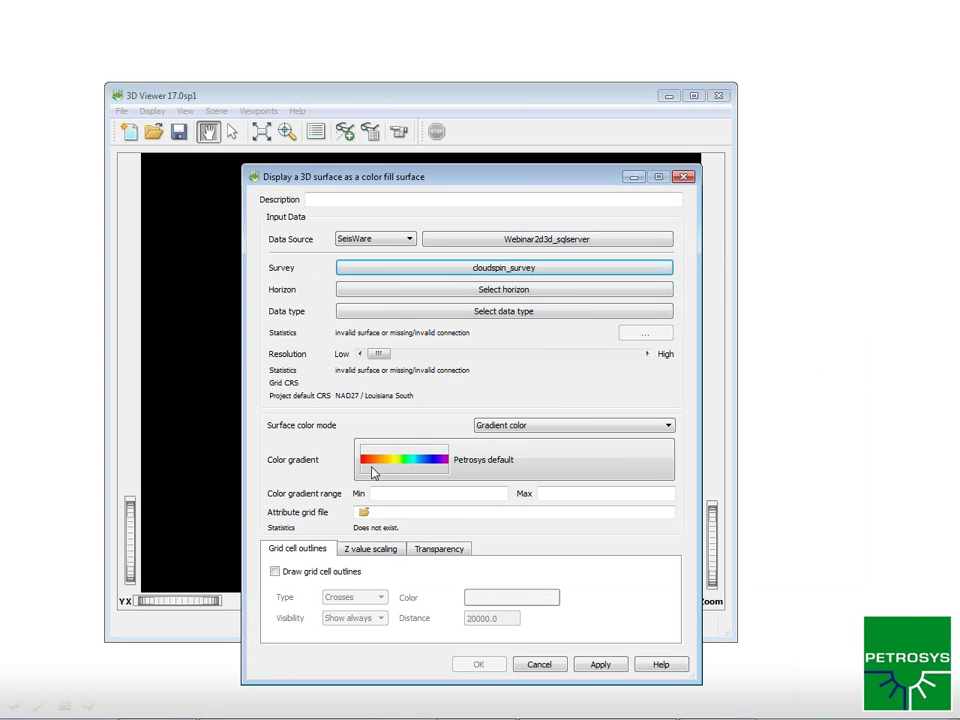
click(488, 290)
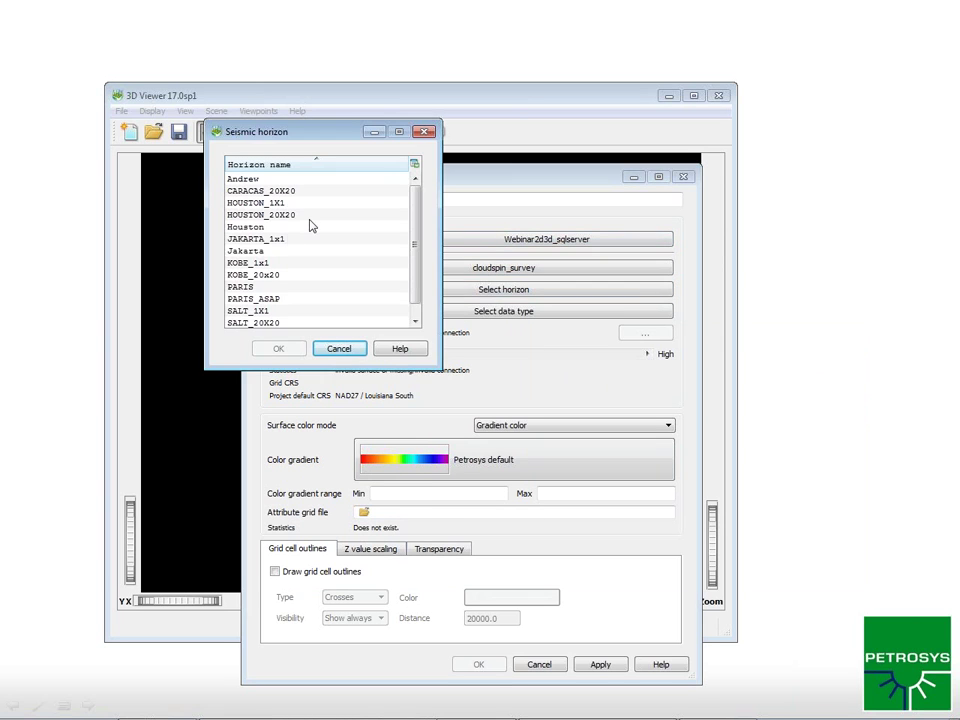
click(281, 204)
click(284, 352)
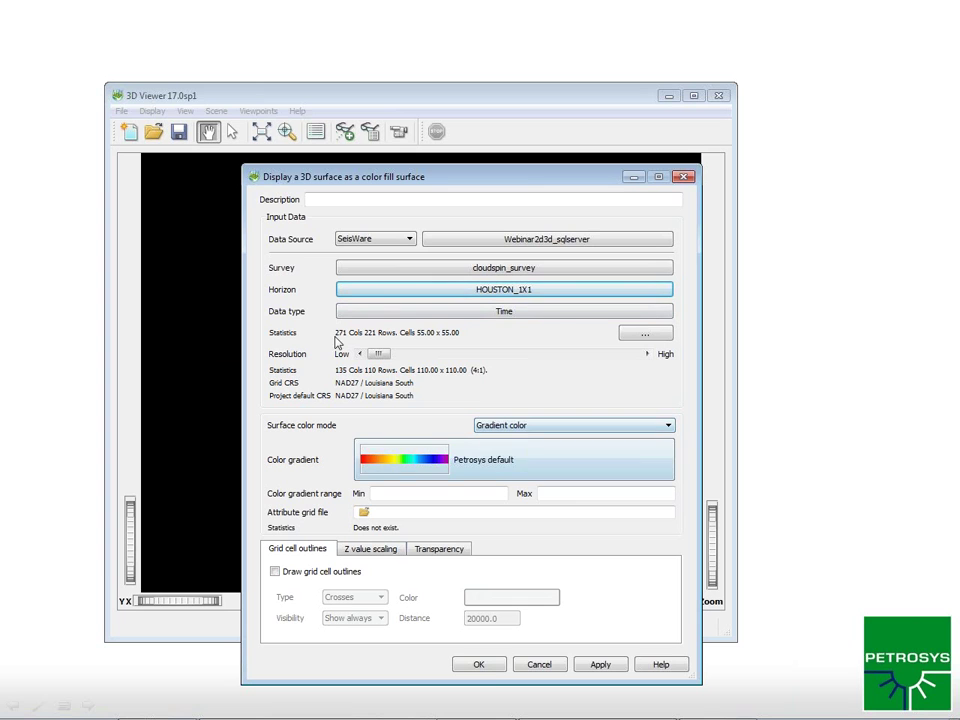
click(480, 665)
drag(323, 356, 370, 420)
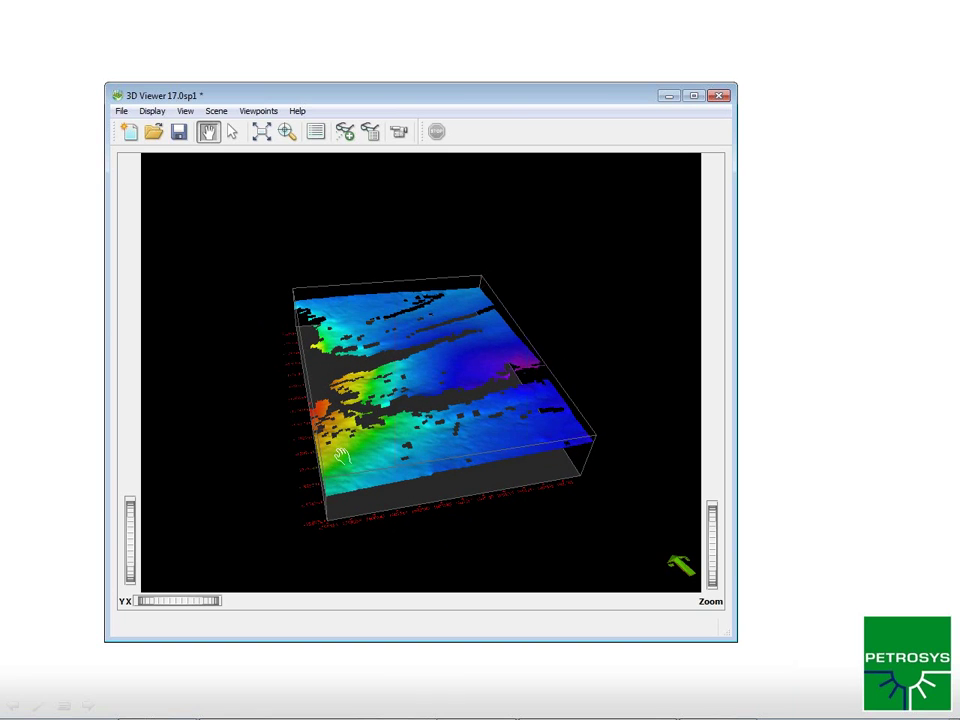
mouse_move(484, 454)
mouse_down()
mouse_move(436, 467)
mouse_move(399, 499)
mouse_move(499, 446)
mouse_up()
drag(408, 457, 434, 436)
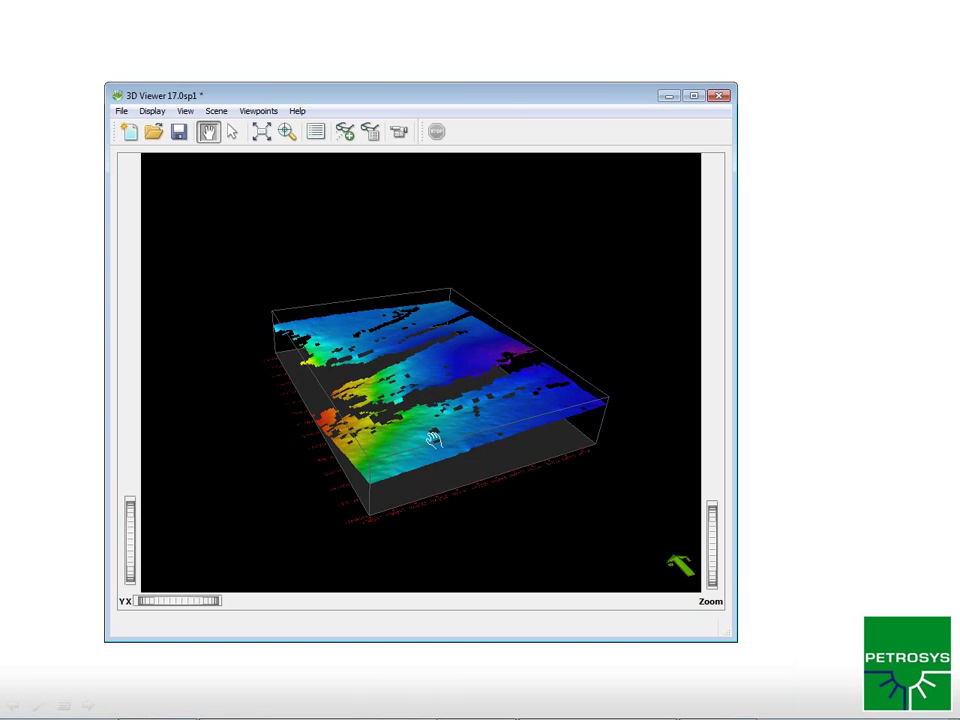
- Add the Petrosys grid file cloudspin_survey_HOUSTON_1X1-_1.gri to the 3D scene at high resolution and inspect it around the faults
click(152, 111)
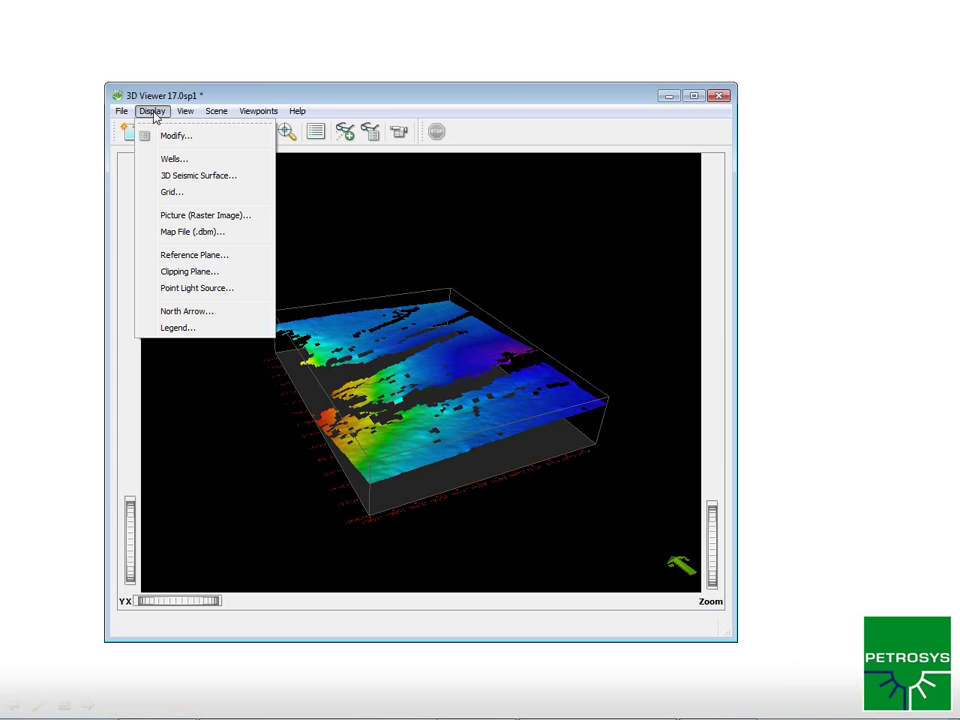
click(185, 195)
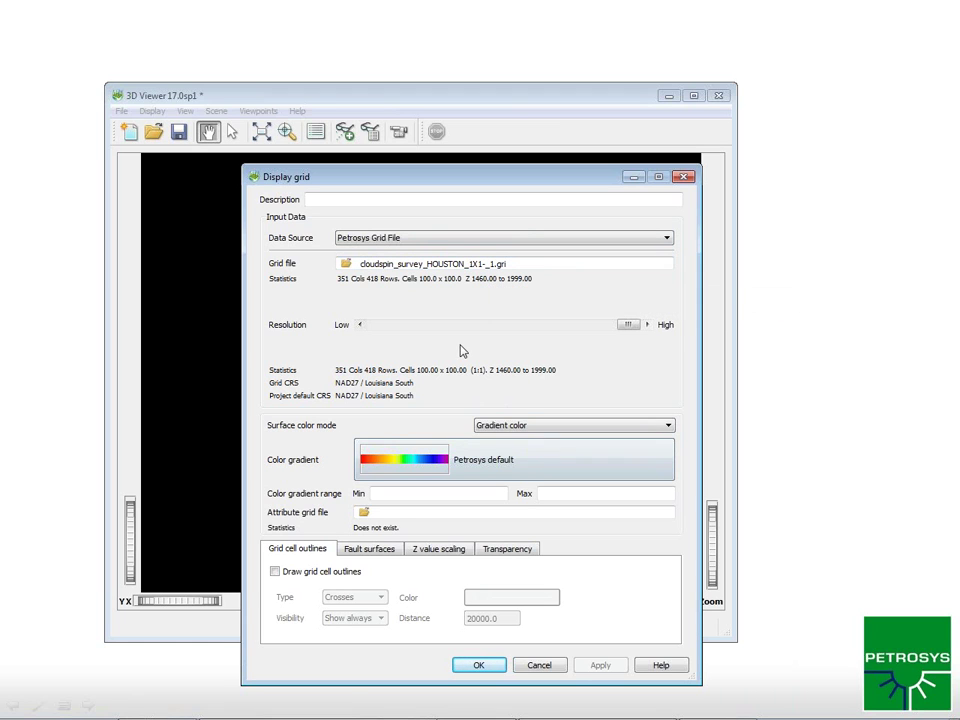
click(478, 665)
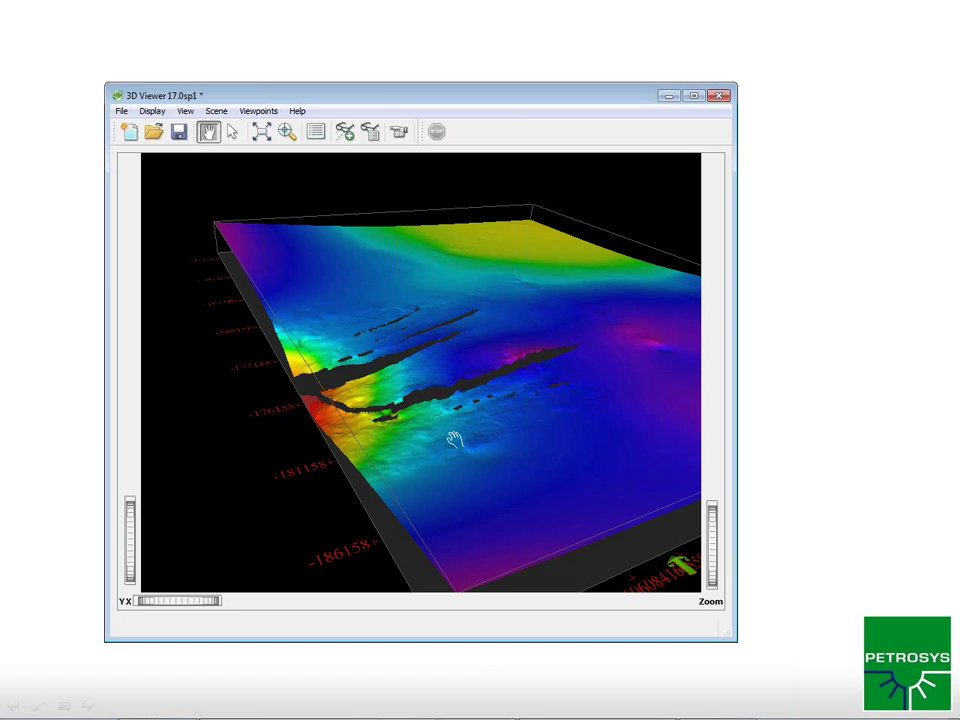
drag(455, 439, 381, 475)
drag(515, 470, 495, 486)
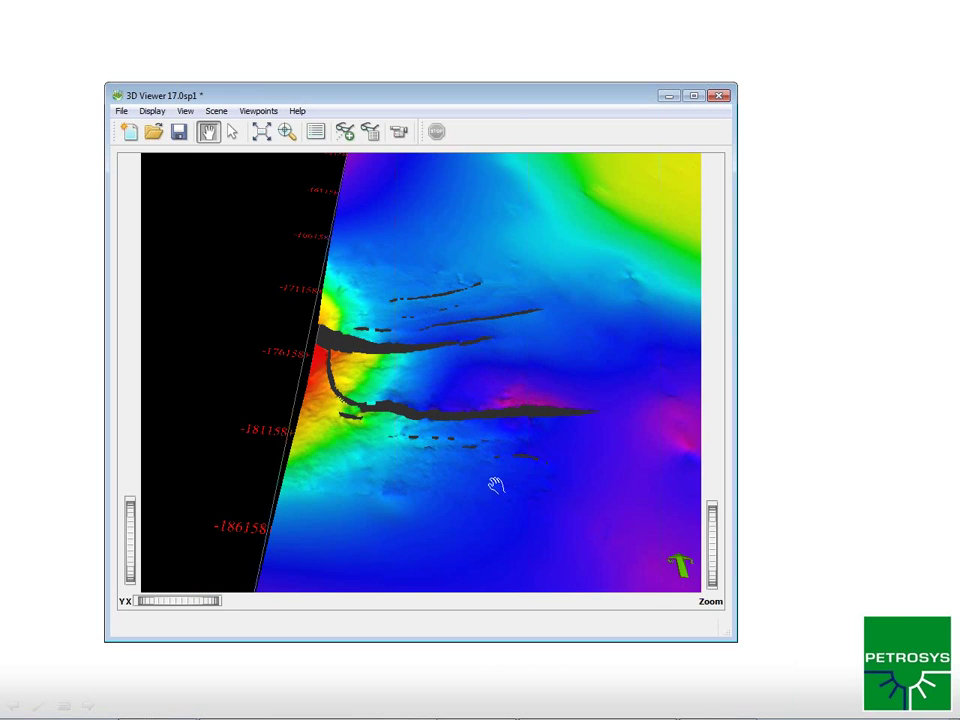
- Move the SeisWare HOUSTON_1X1 surface to the back of the 3D display list and apply the order
click(316, 132)
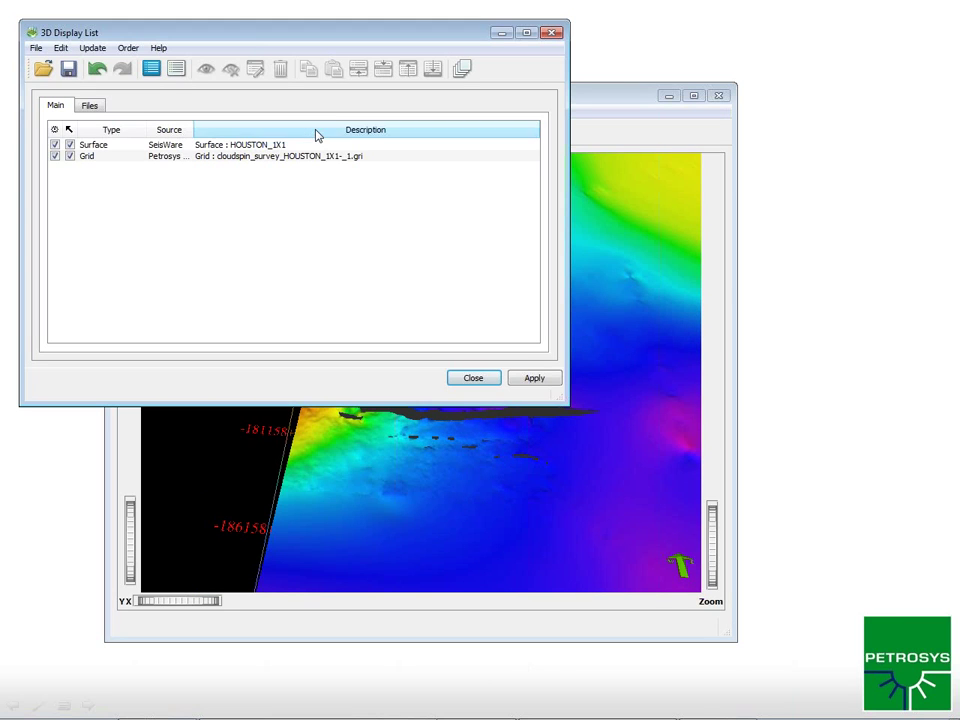
click(185, 146)
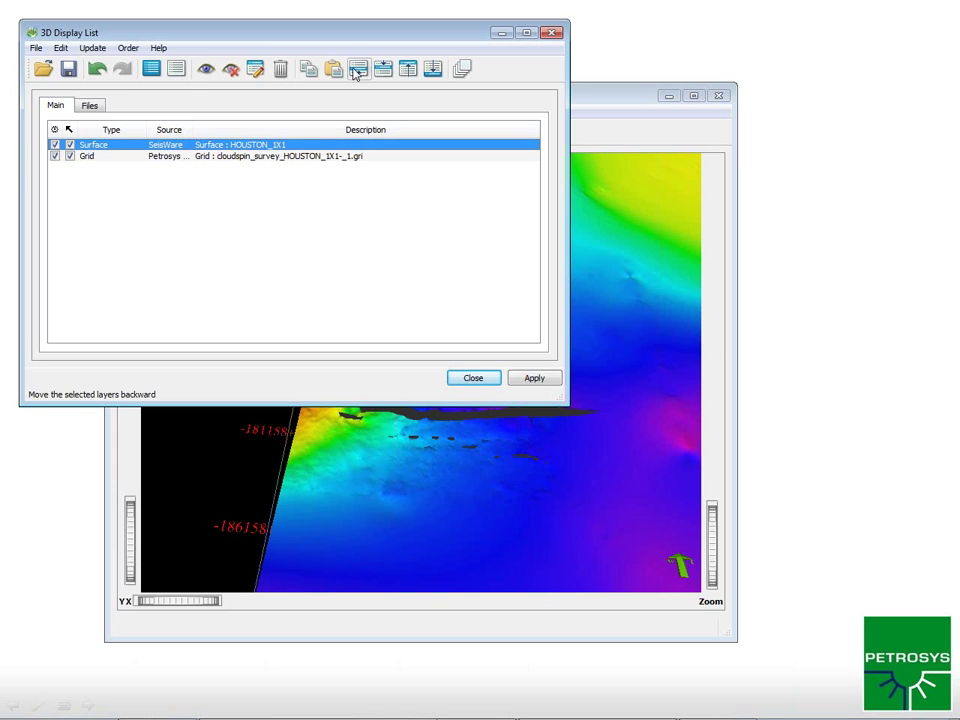
click(432, 68)
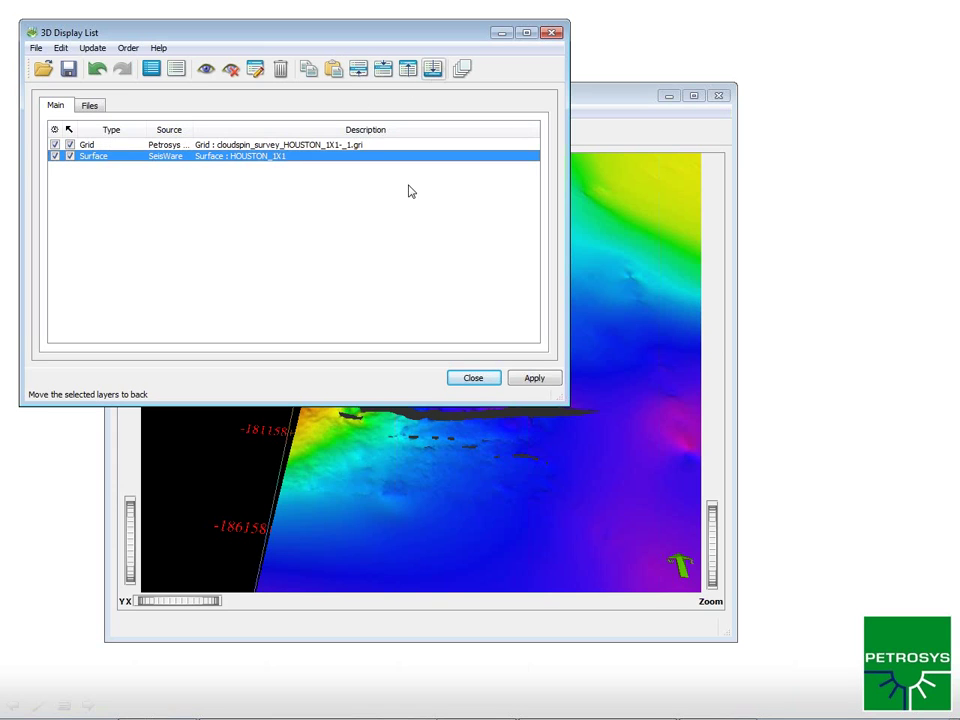
click(532, 382)
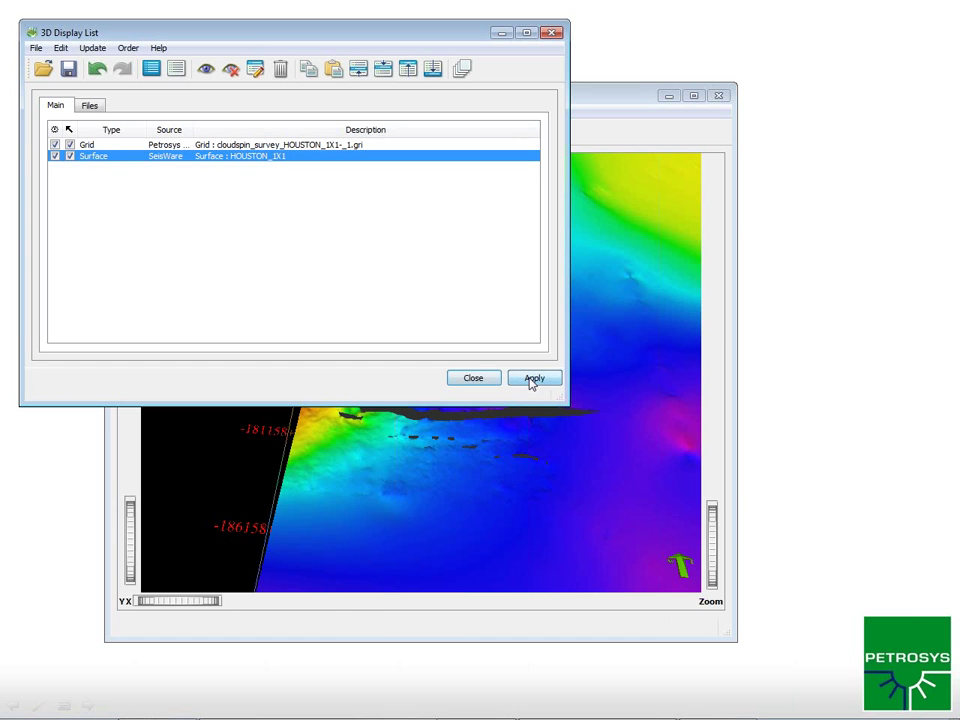
- Close the 3D display list and inspect the reordered surface and grid around the faults from several angles
click(475, 378)
drag(422, 463, 530, 506)
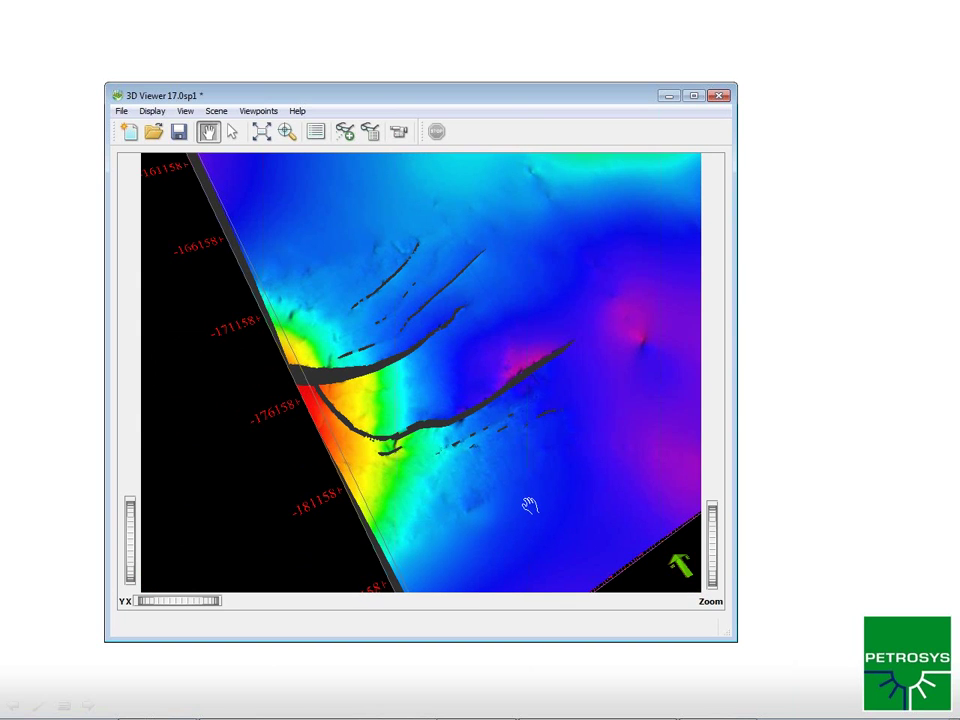
drag(297, 297, 538, 499)
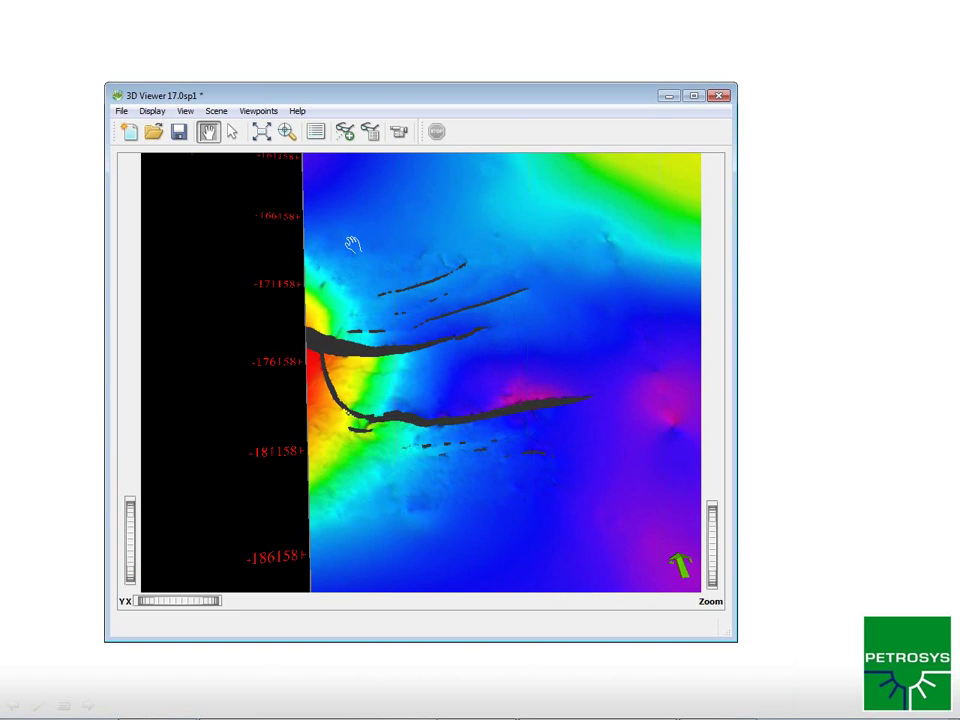
drag(352, 245, 347, 216)
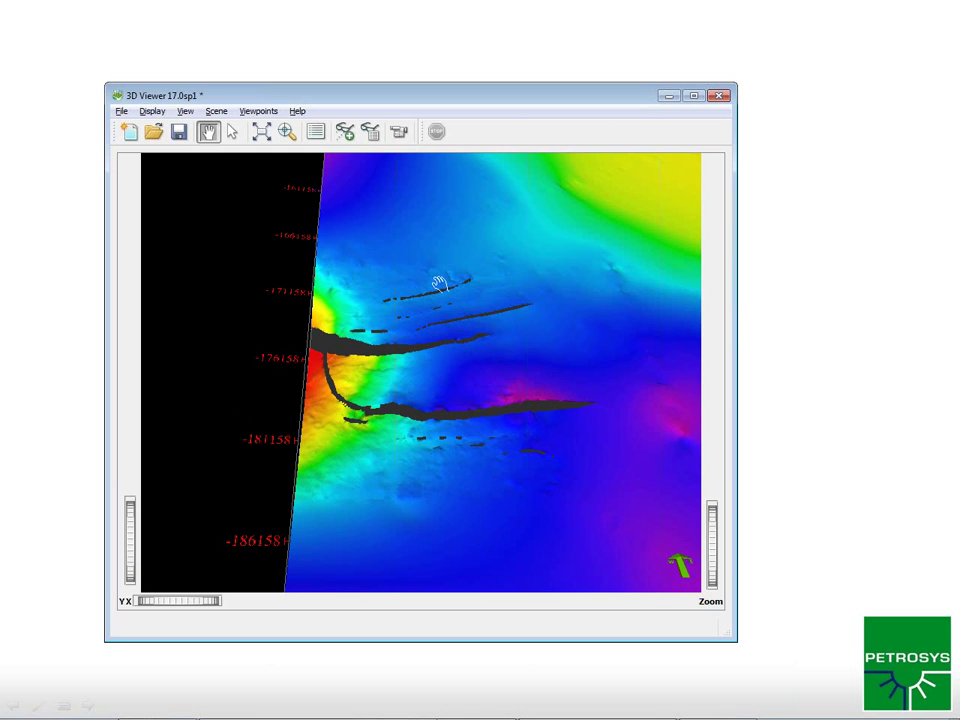
- Switch to the PowerPoint slide show and advance to the Import slide
key(alt+Tab)
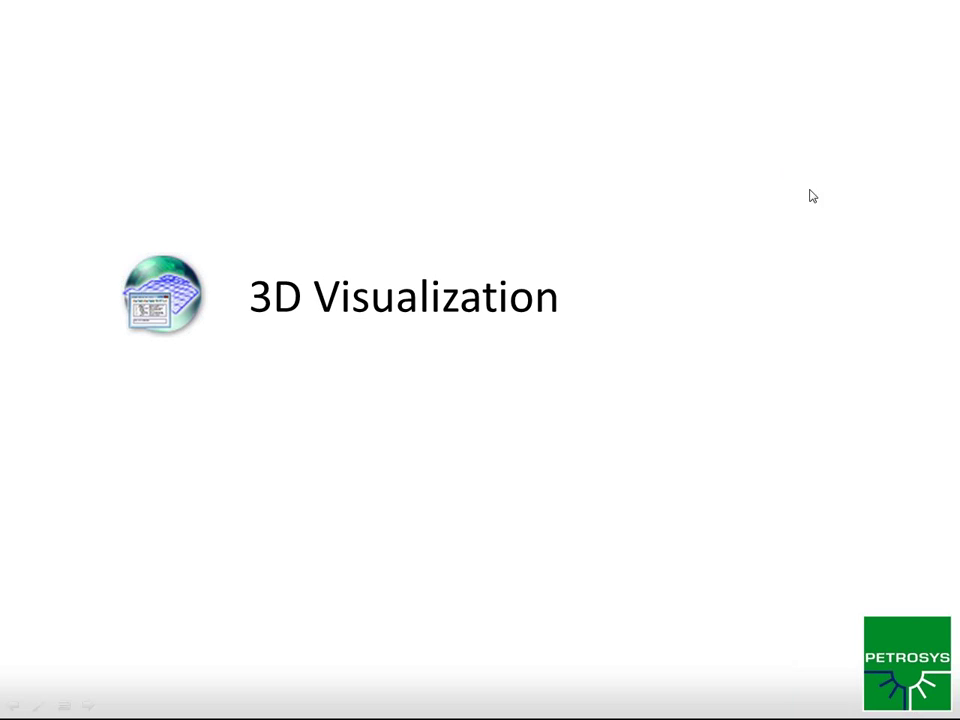
click(415, 453)
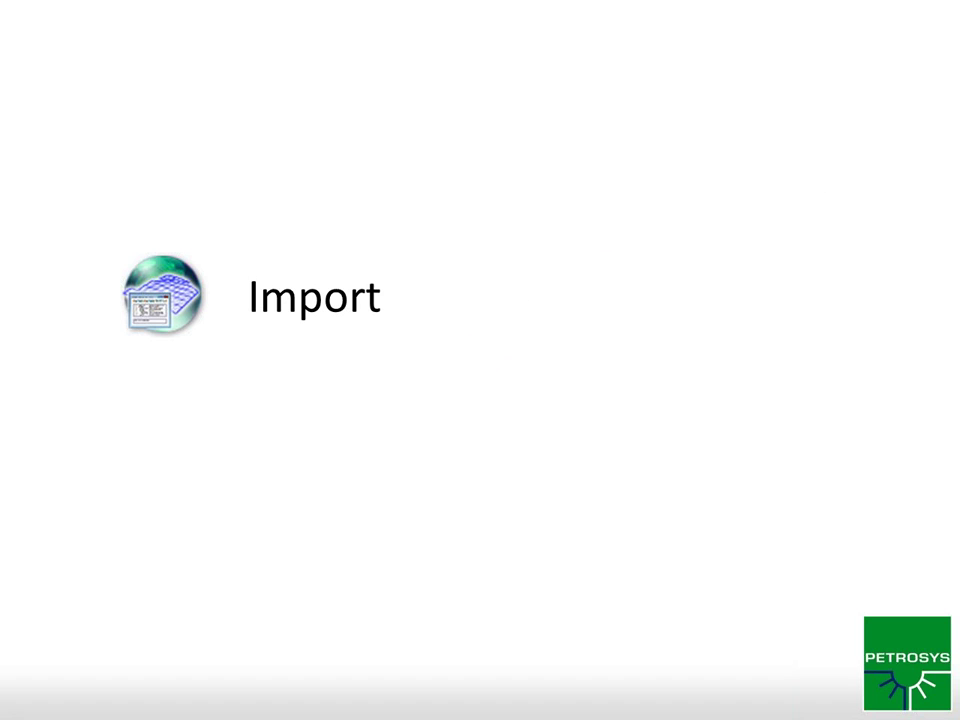
- Switch to the Petrosys main window, minimizing the 3D Viewer and moving the main window clear
key(alt+Tab)
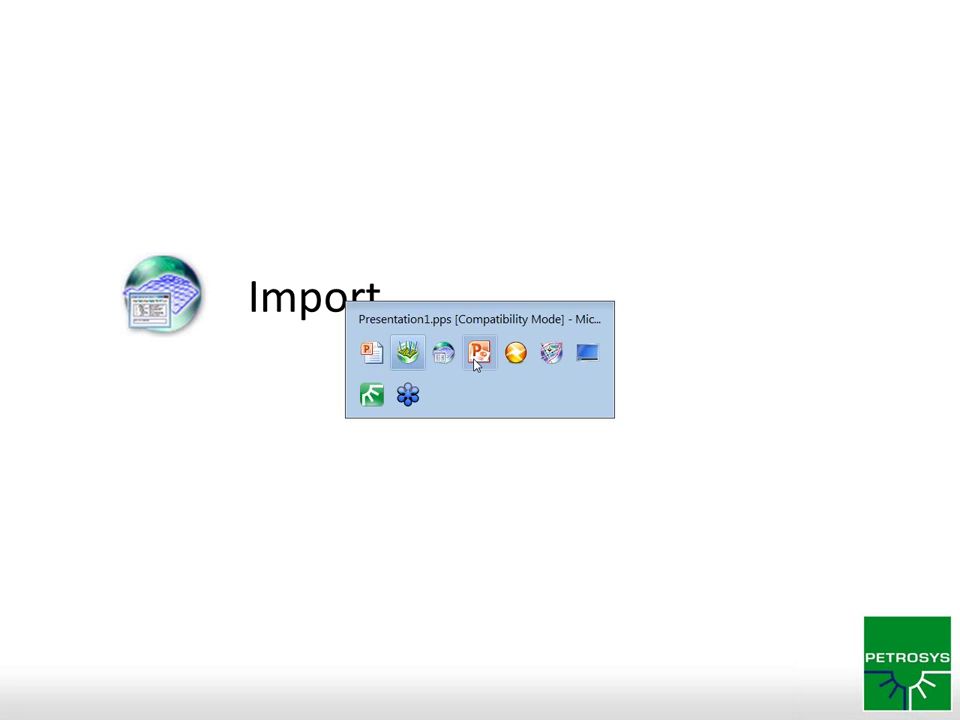
click(371, 394)
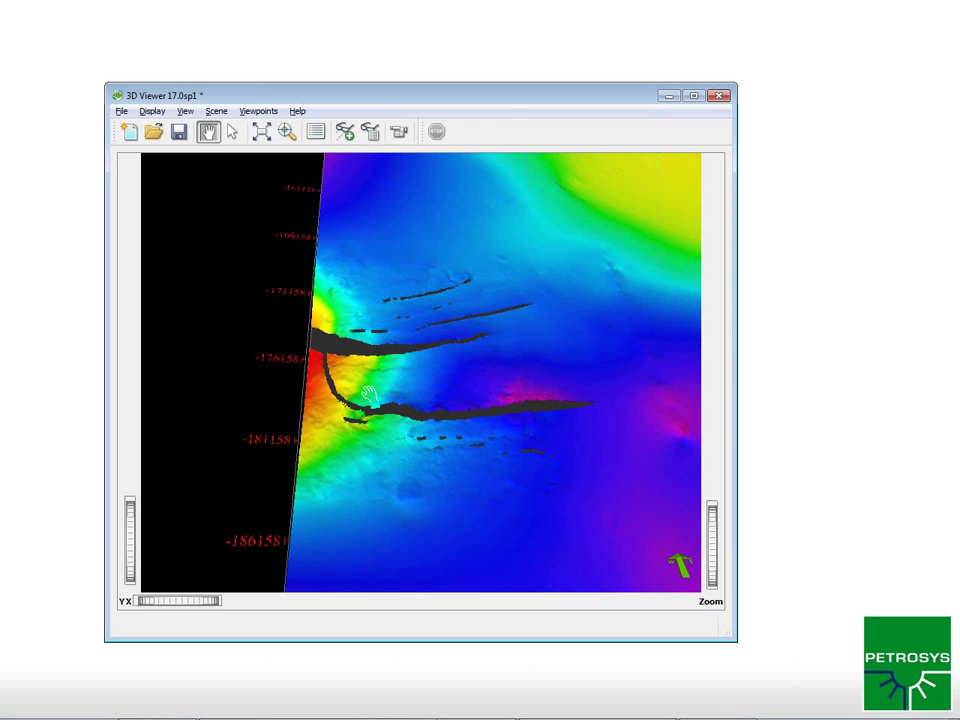
key(ctrl+alt+Tab)
click(371, 394)
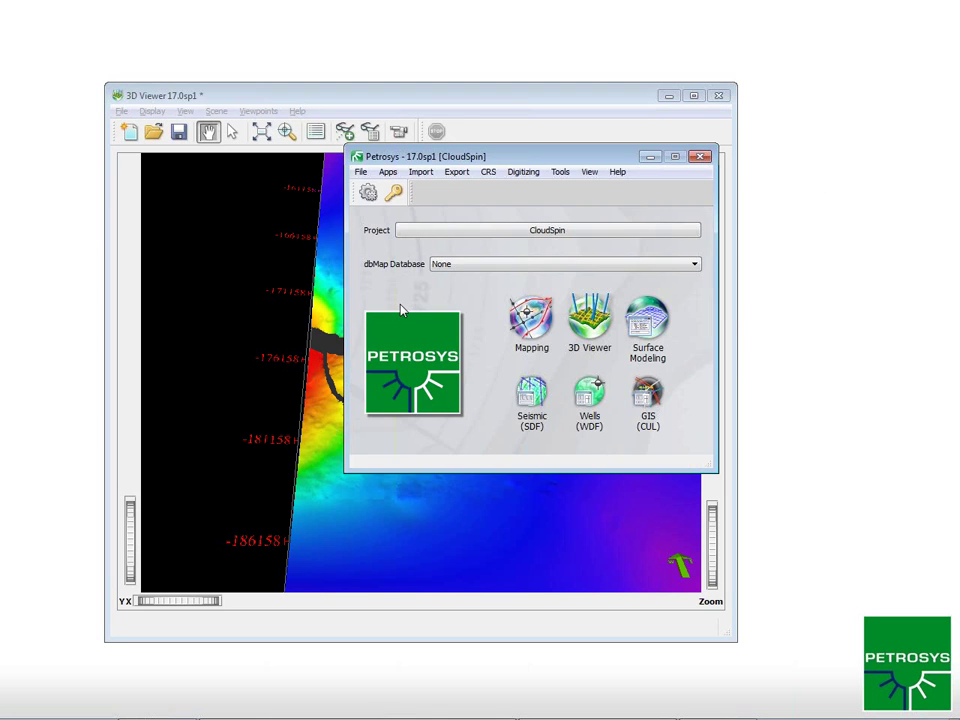
click(669, 95)
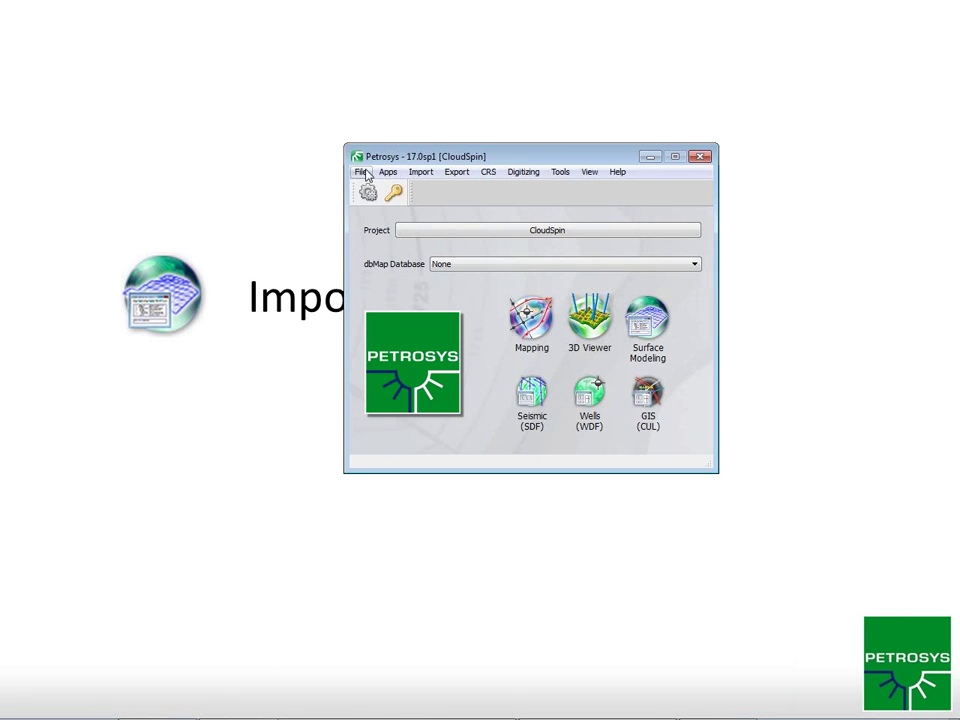
drag(401, 158, 308, 152)
- Start the SeisWare seismic import and connect it to the Webinar2d3d_sqlserver project
click(268, 167)
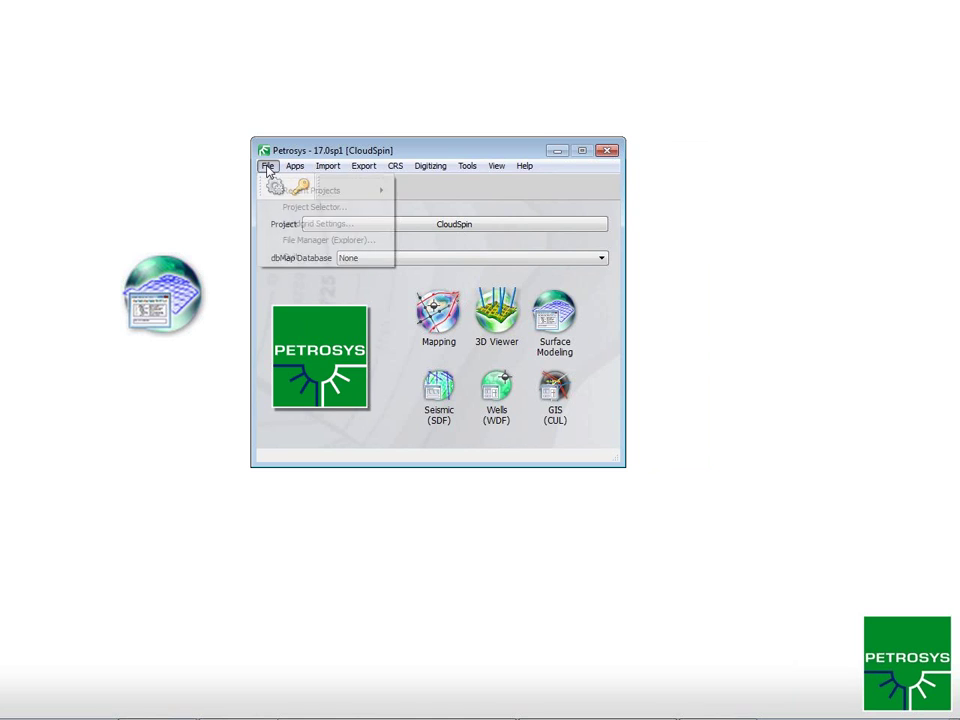
mouse_move(329, 170)
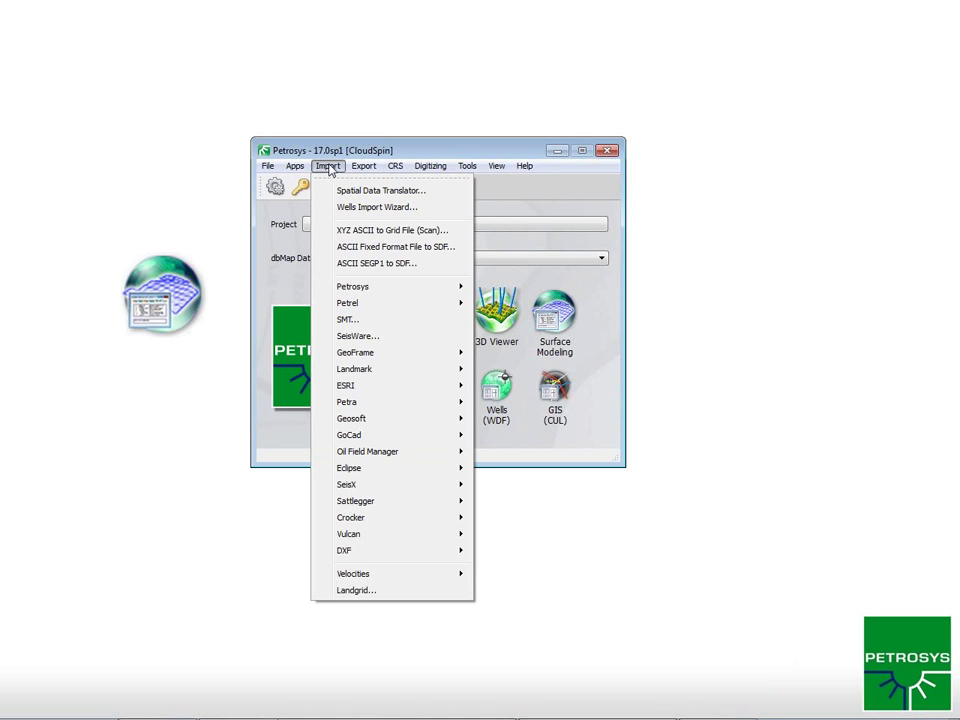
mouse_move(354, 285)
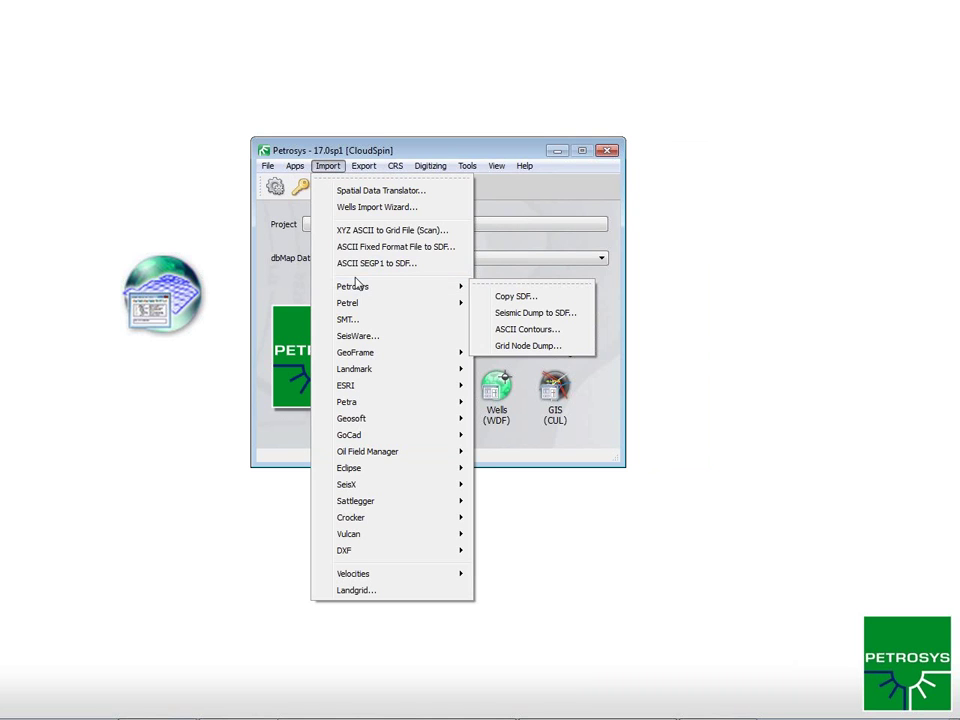
click(358, 336)
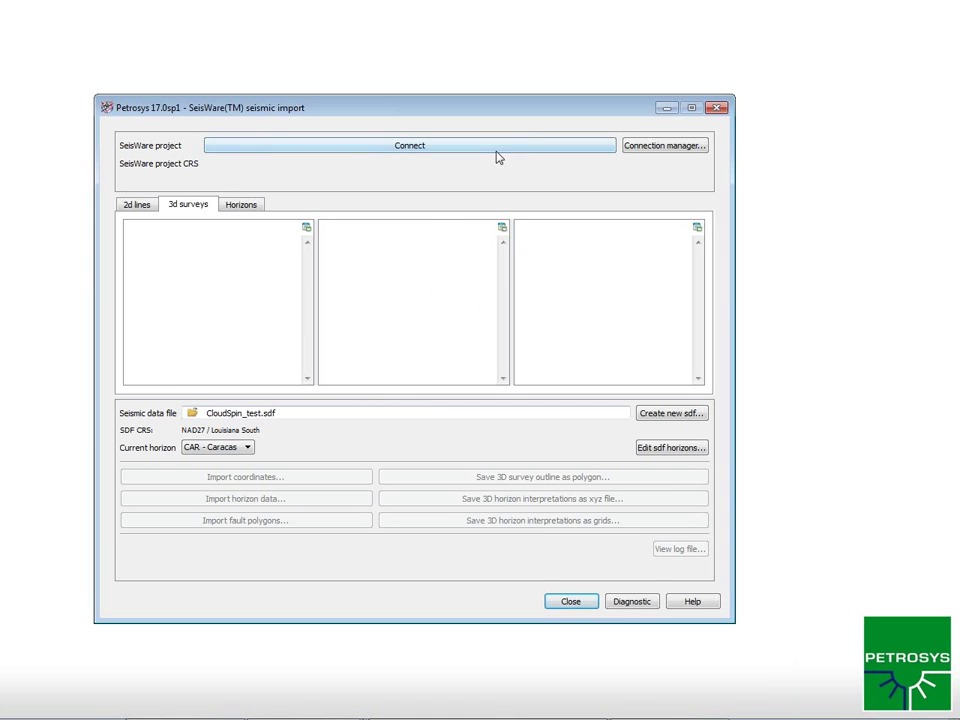
click(537, 150)
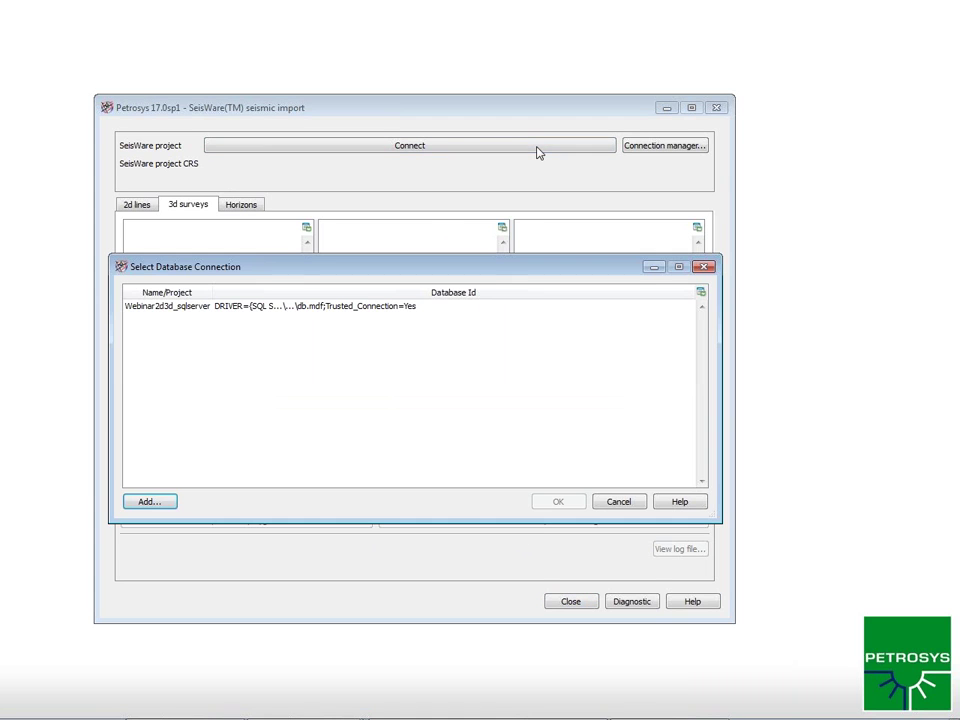
click(204, 305)
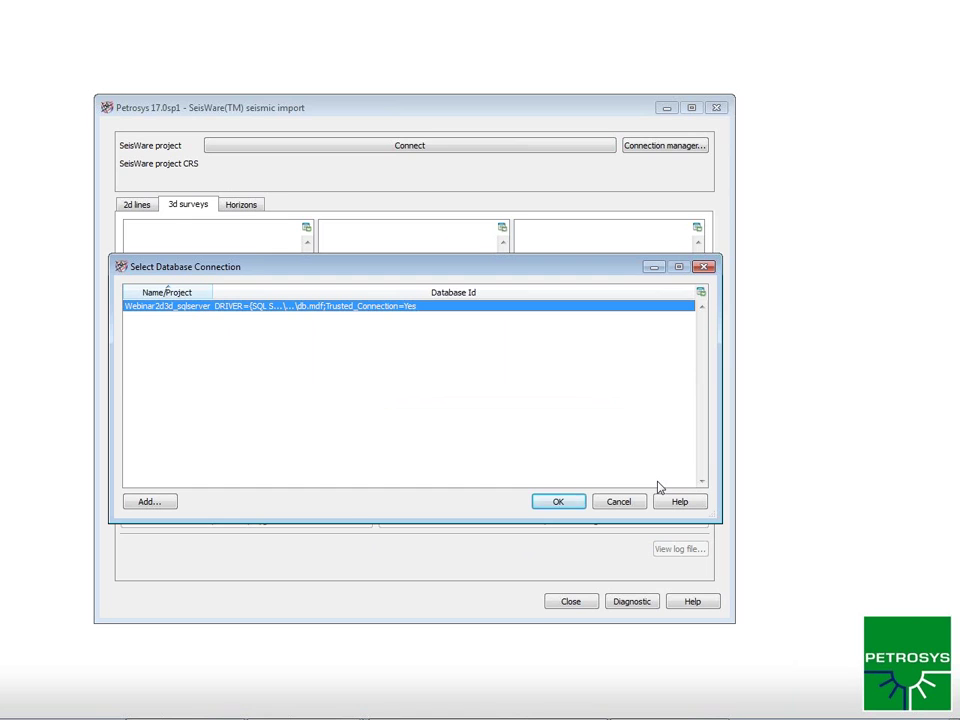
click(574, 502)
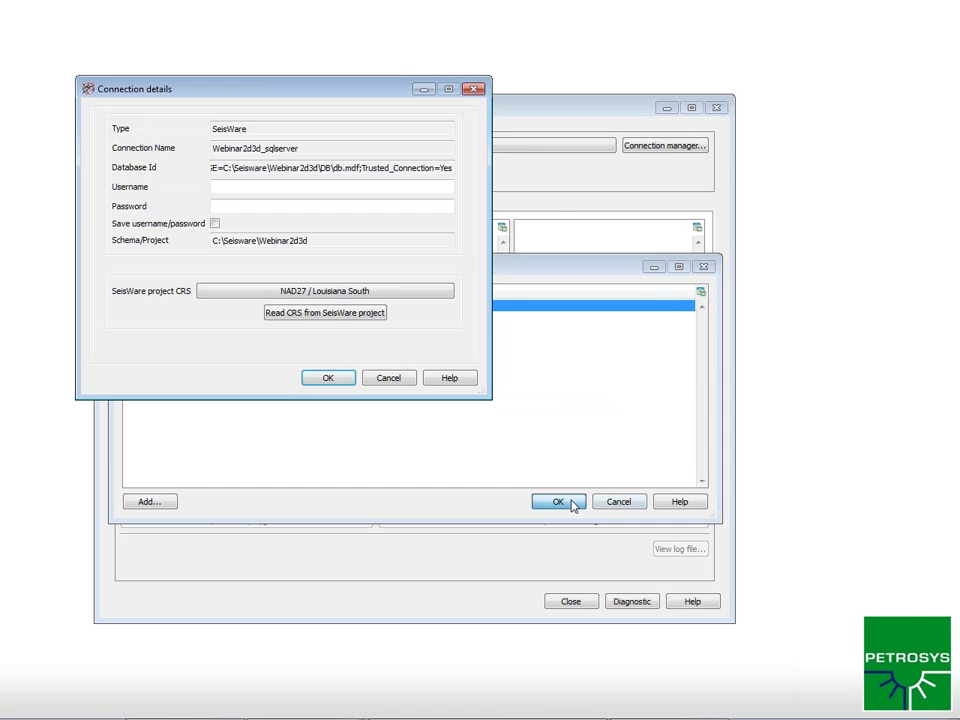
click(264, 208)
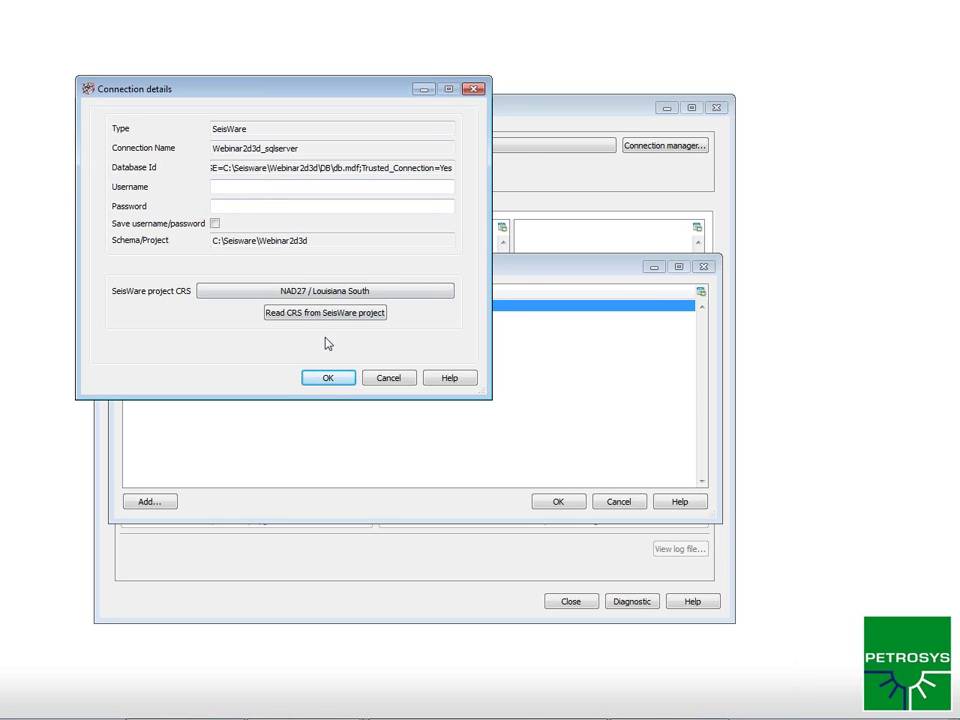
click(333, 380)
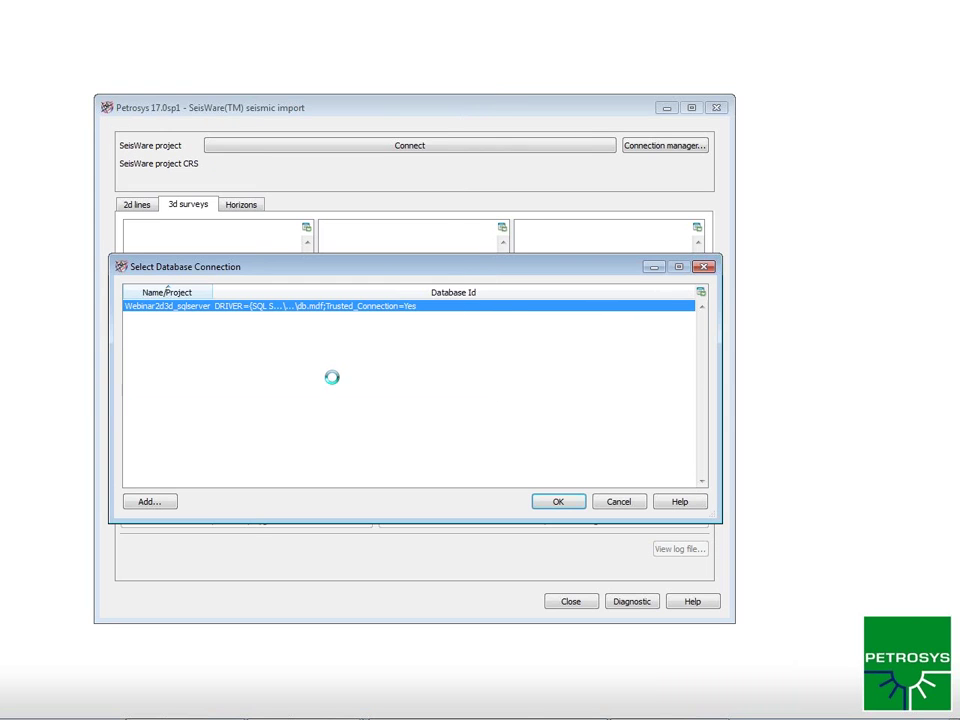
click(570, 504)
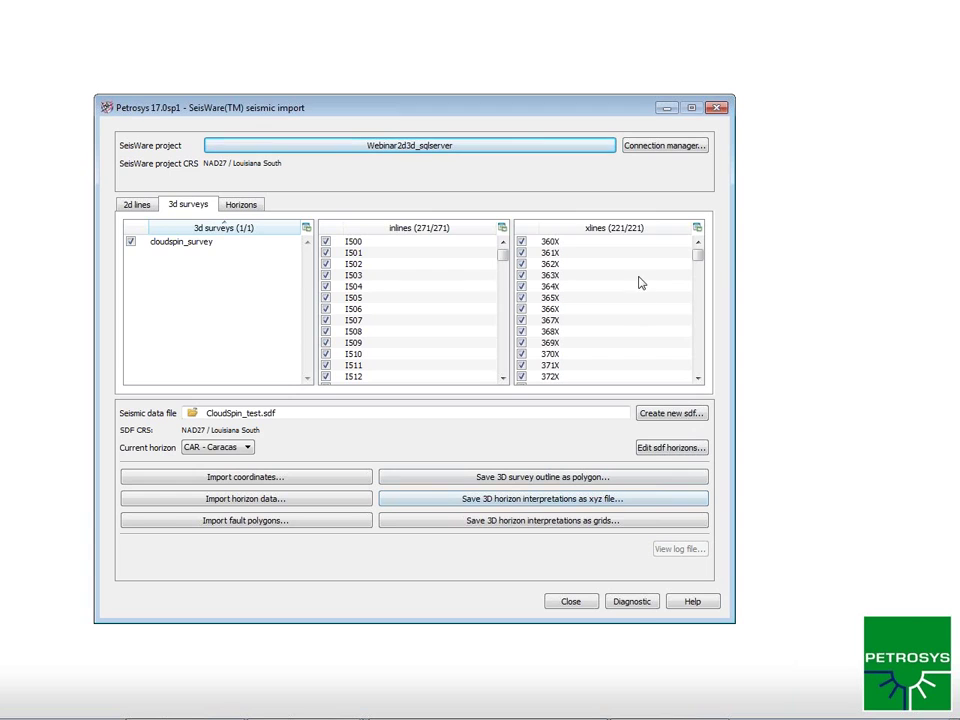
- Review the project's 2D lines, 3D surveys and horizons available for seismic import
click(136, 206)
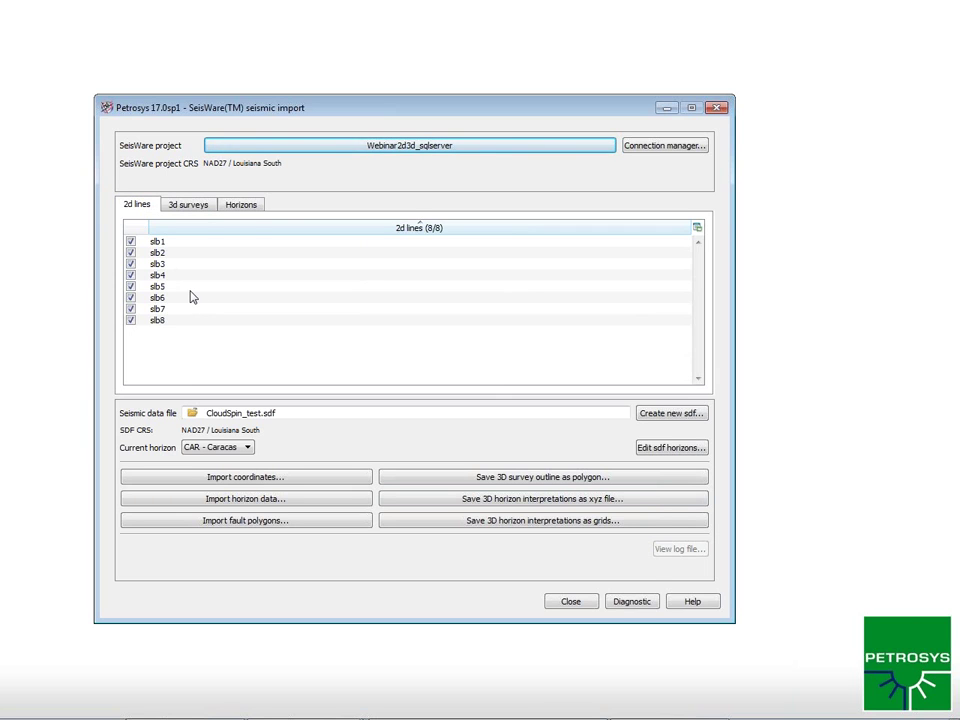
click(198, 204)
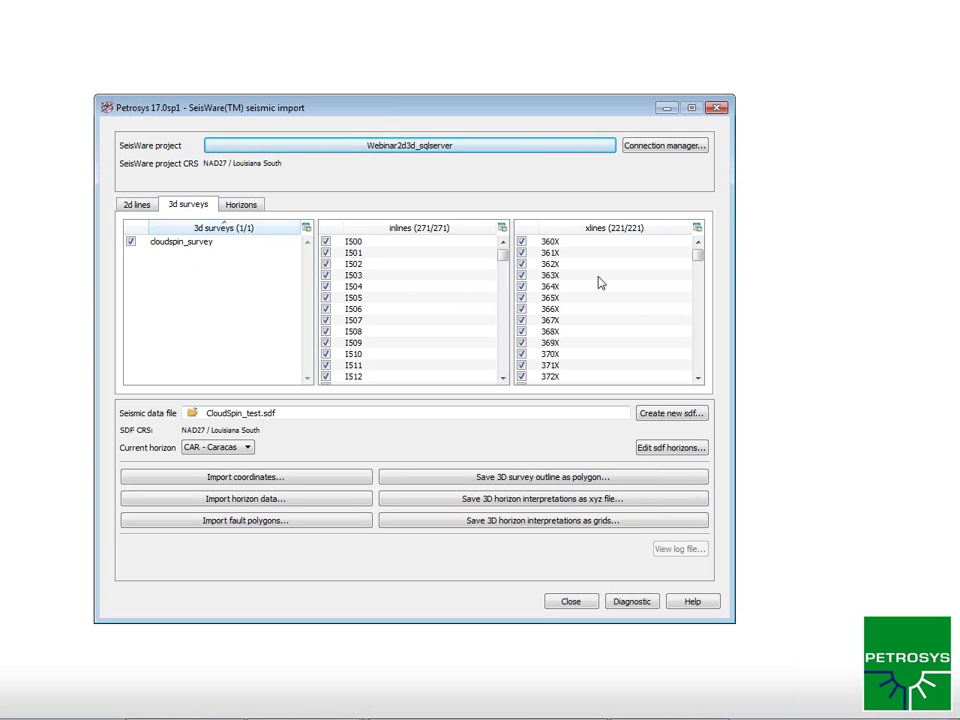
click(241, 205)
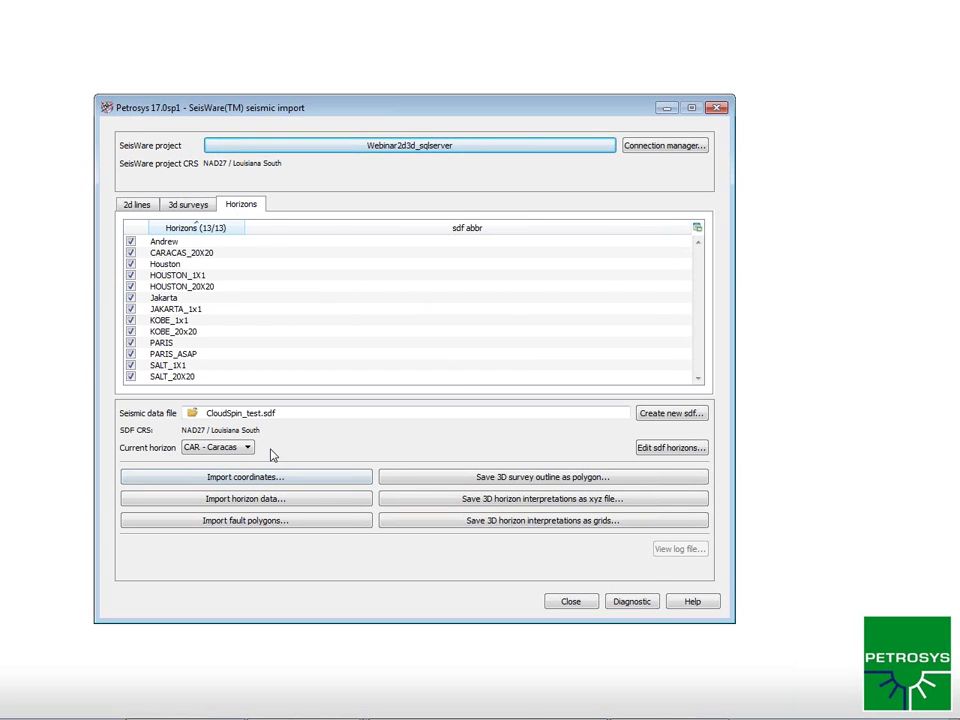
- Set up a fault polygon import with the Houston Faults culture, cancel it and close the seismic import
click(311, 525)
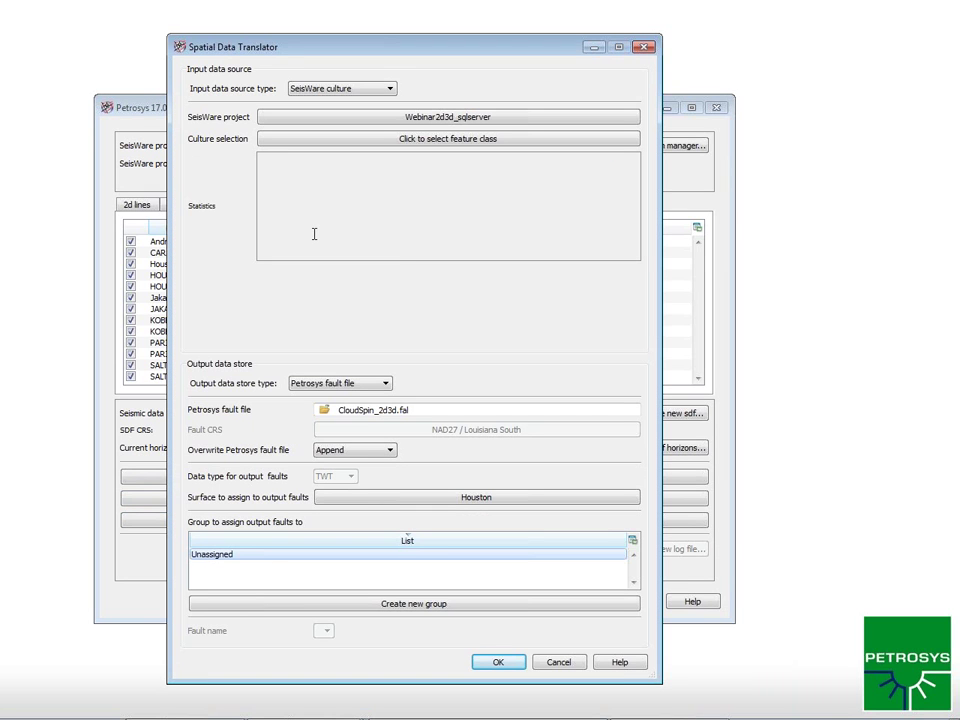
click(452, 144)
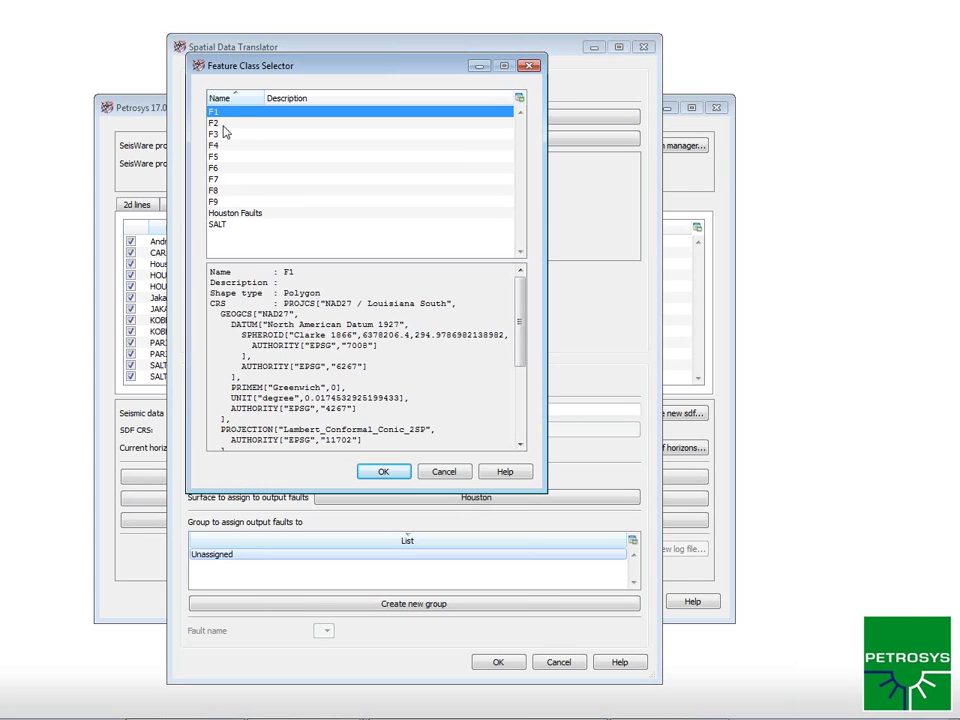
click(250, 213)
click(390, 475)
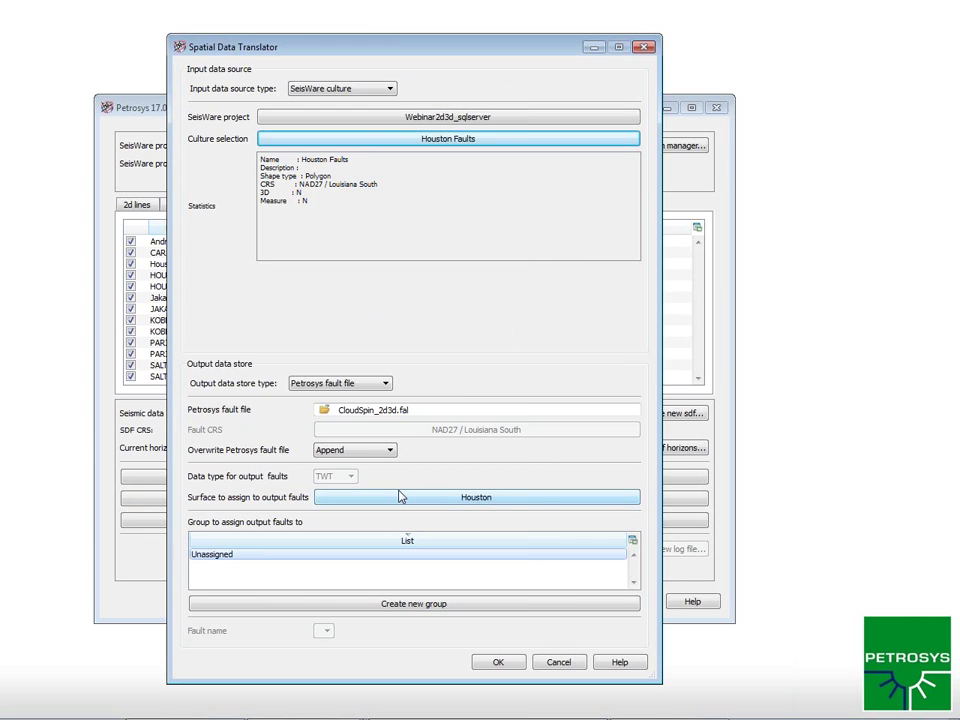
click(564, 666)
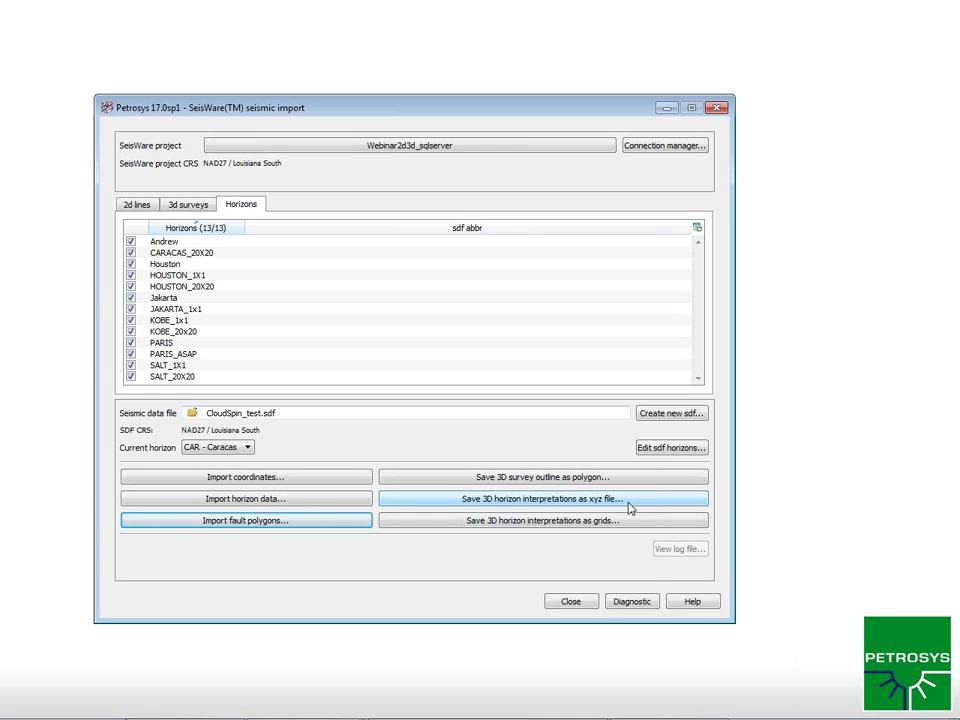
click(572, 602)
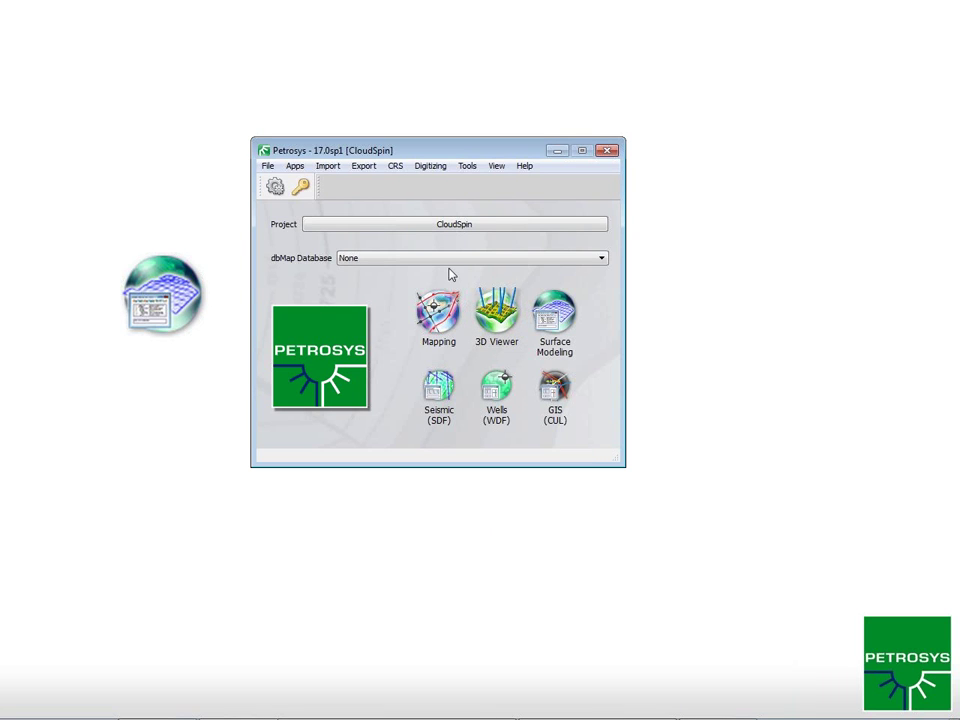
- Start the Wells Import Wizard and choose SeisWare as the data source to import wells from
click(269, 168)
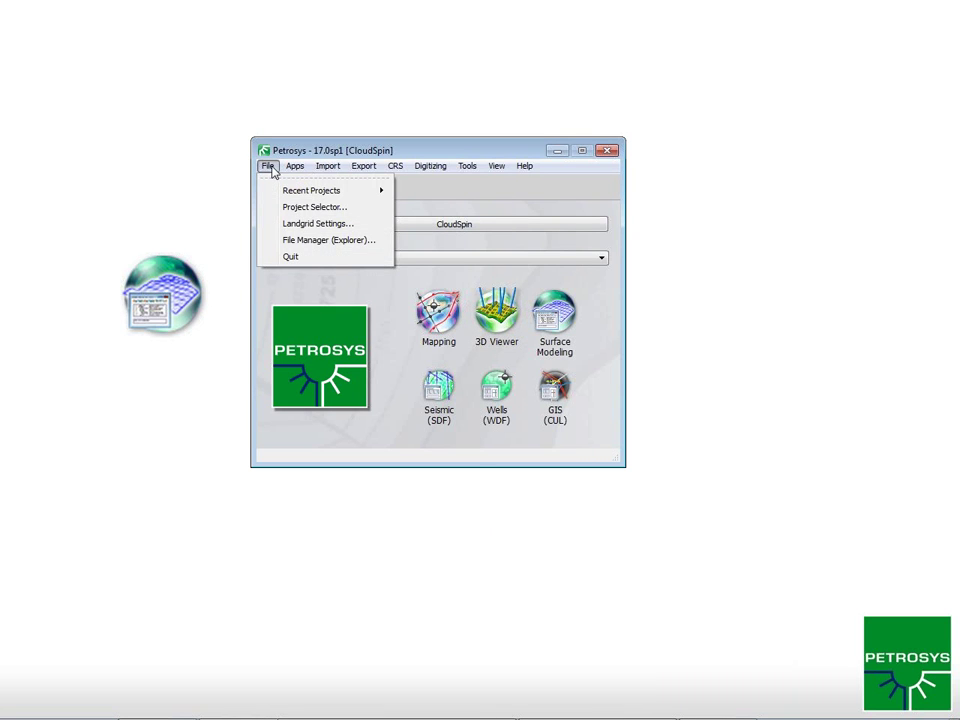
mouse_move(322, 172)
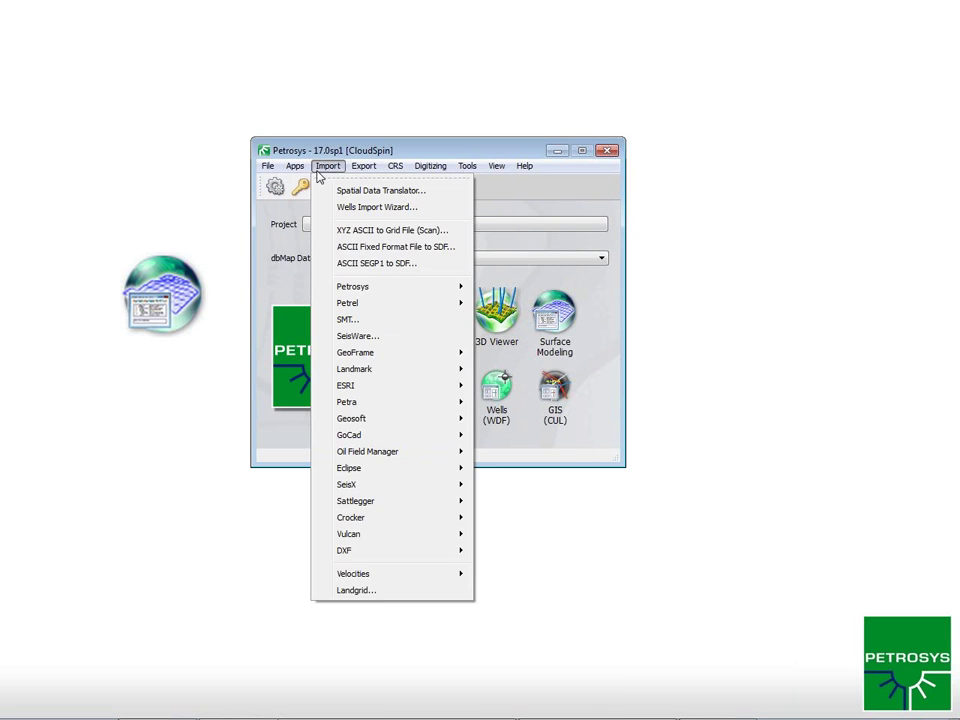
click(395, 212)
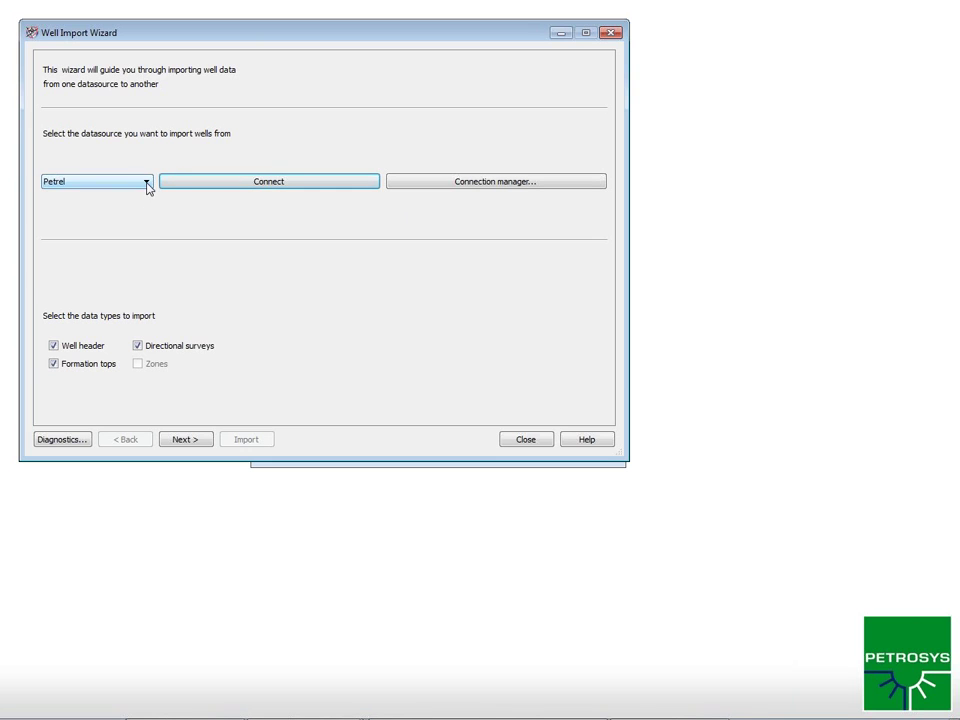
click(147, 183)
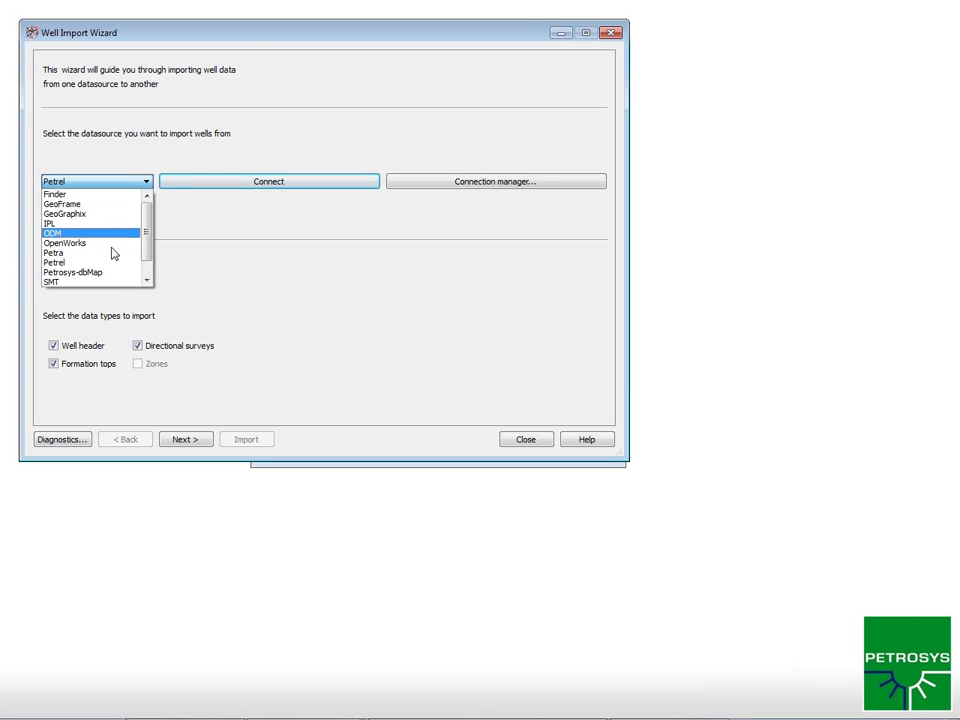
scroll(150, 240, down, 1)
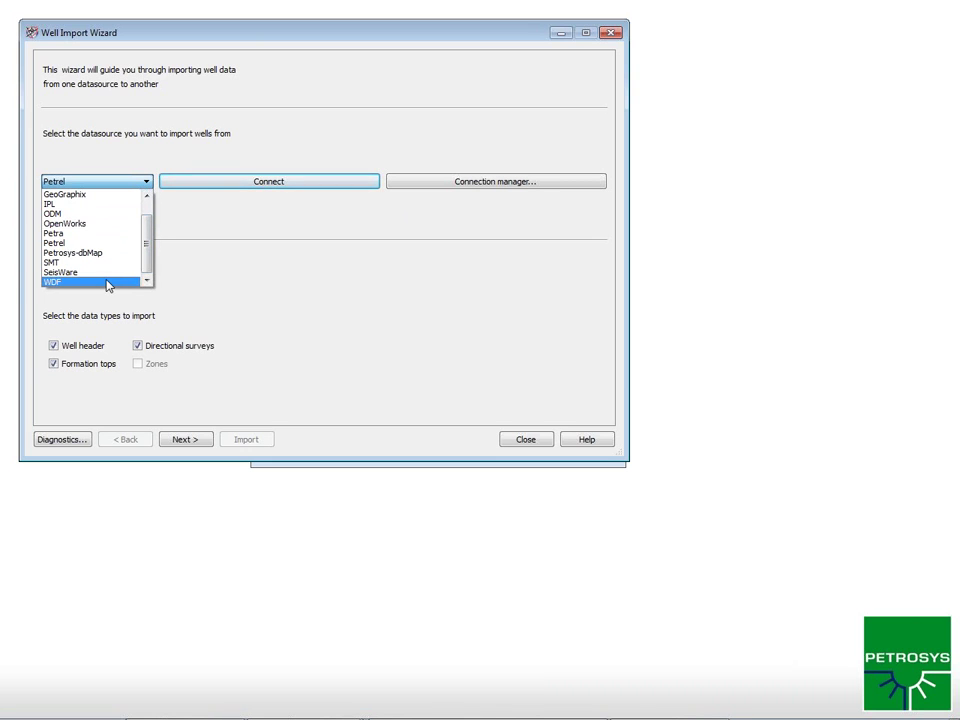
click(107, 272)
- Connect the well import to the SeisWare project Webinar2d3d_sqlserver
click(310, 187)
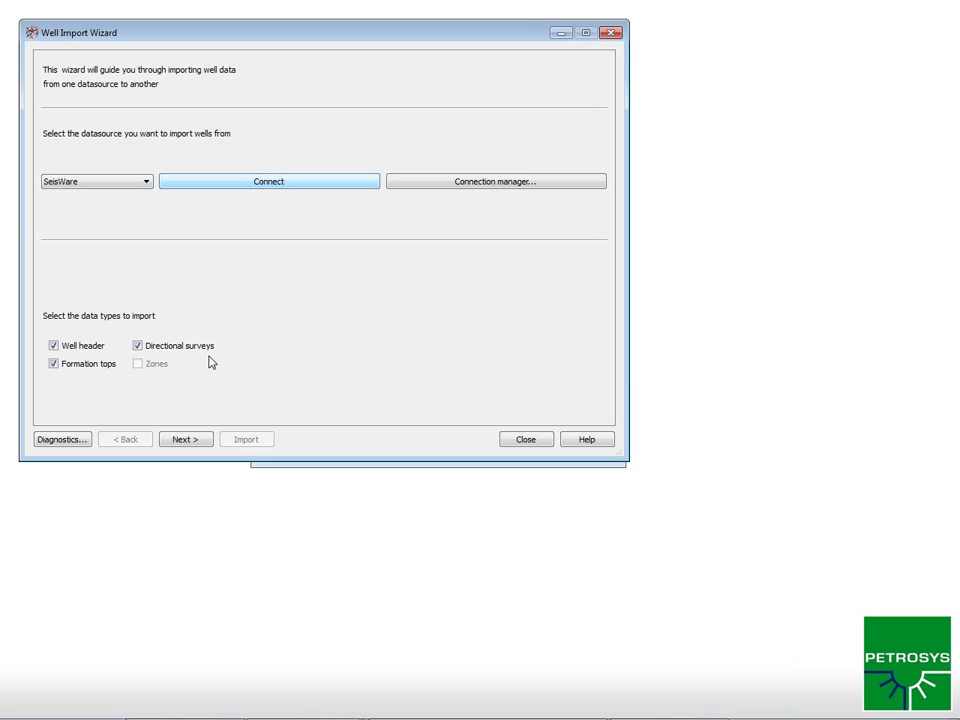
click(184, 442)
key(Return)
click(332, 184)
double_click(208, 234)
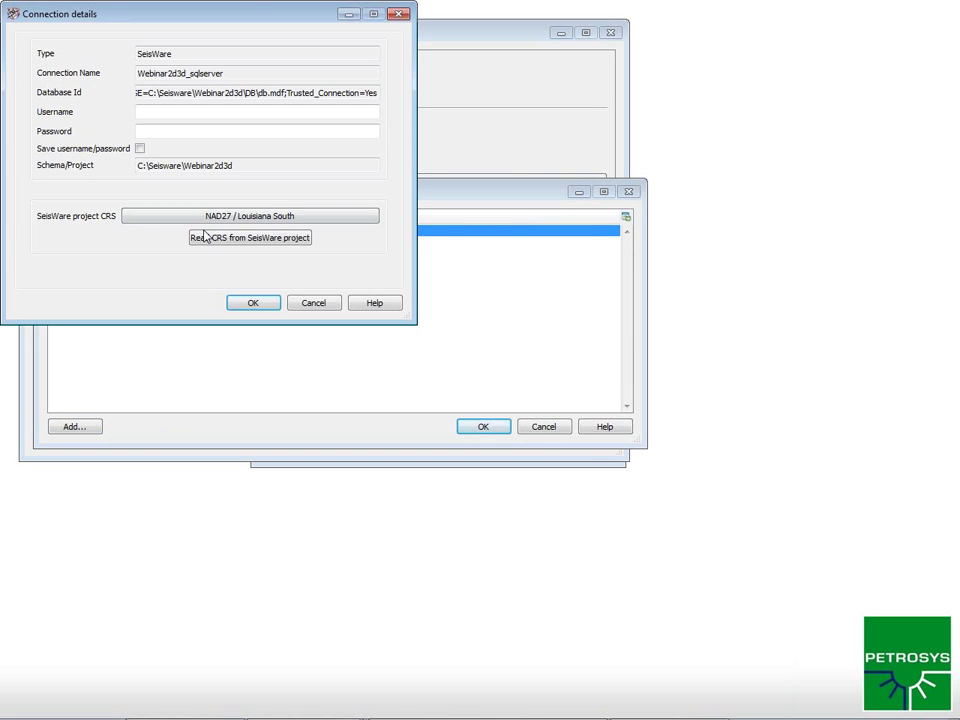
click(252, 303)
click(483, 426)
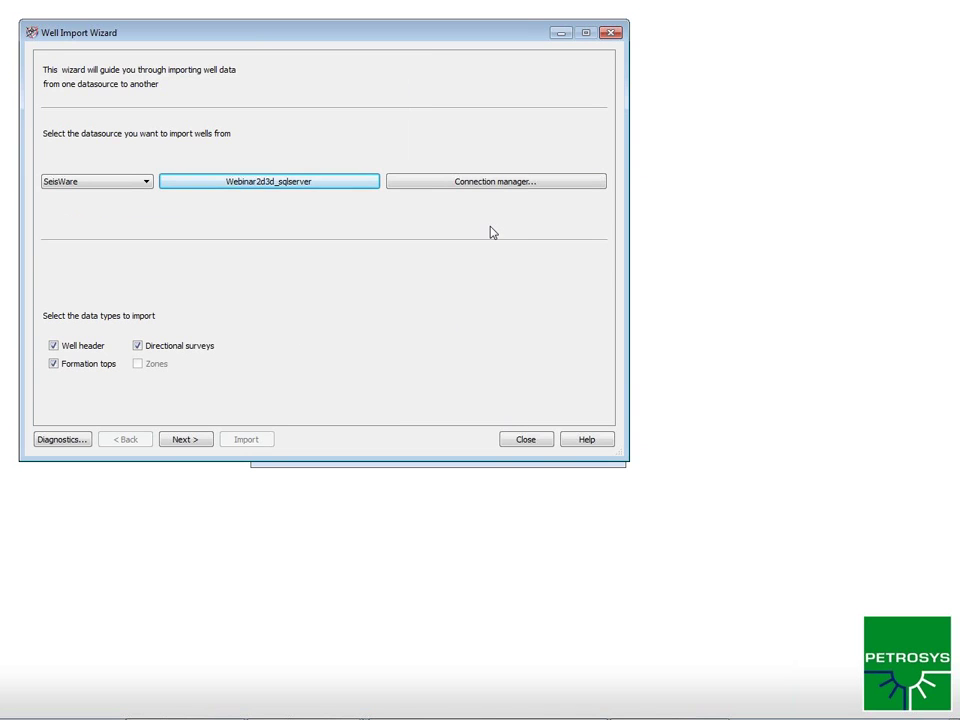
- View the wizard's destination data store settings and close the wizard without importing
click(200, 441)
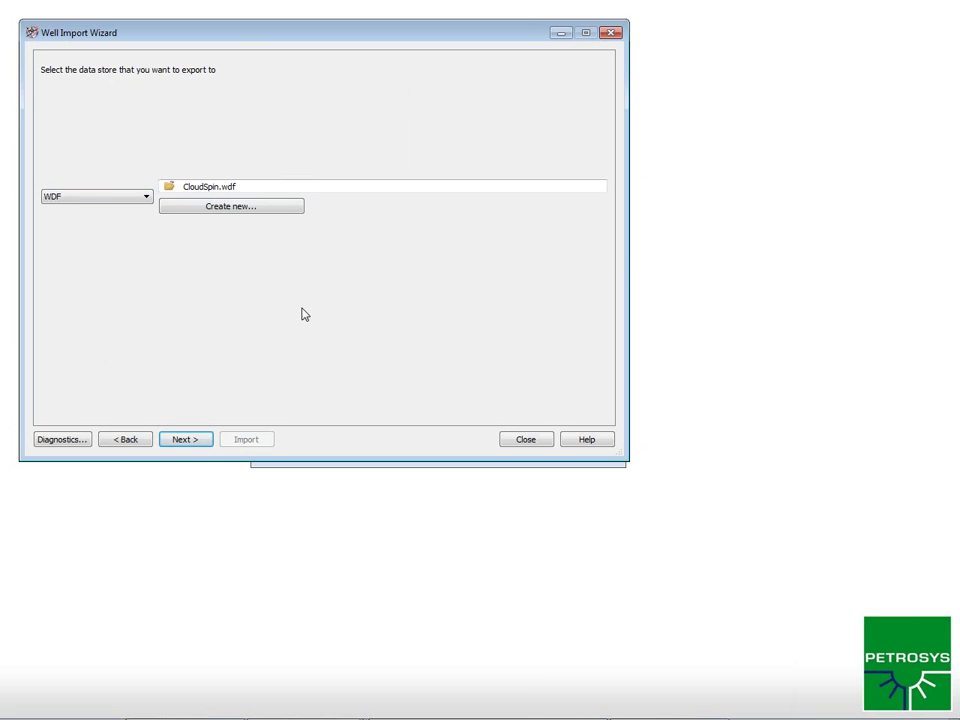
click(526, 441)
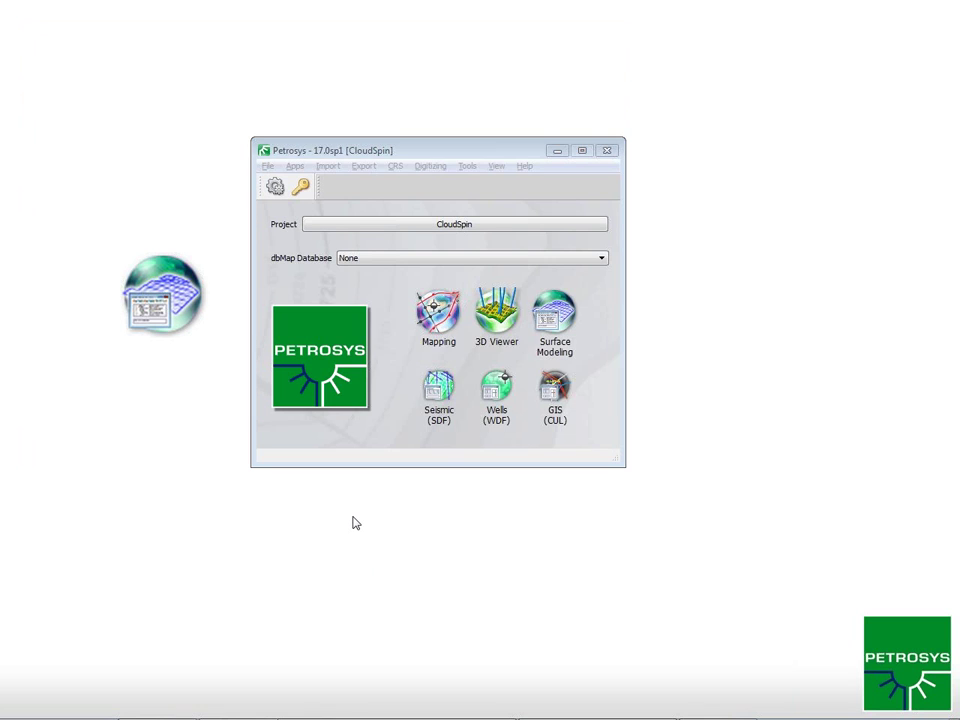
- Switch back to the PowerPoint slide show and advance to the Configuration slide
key(alt+Tab)
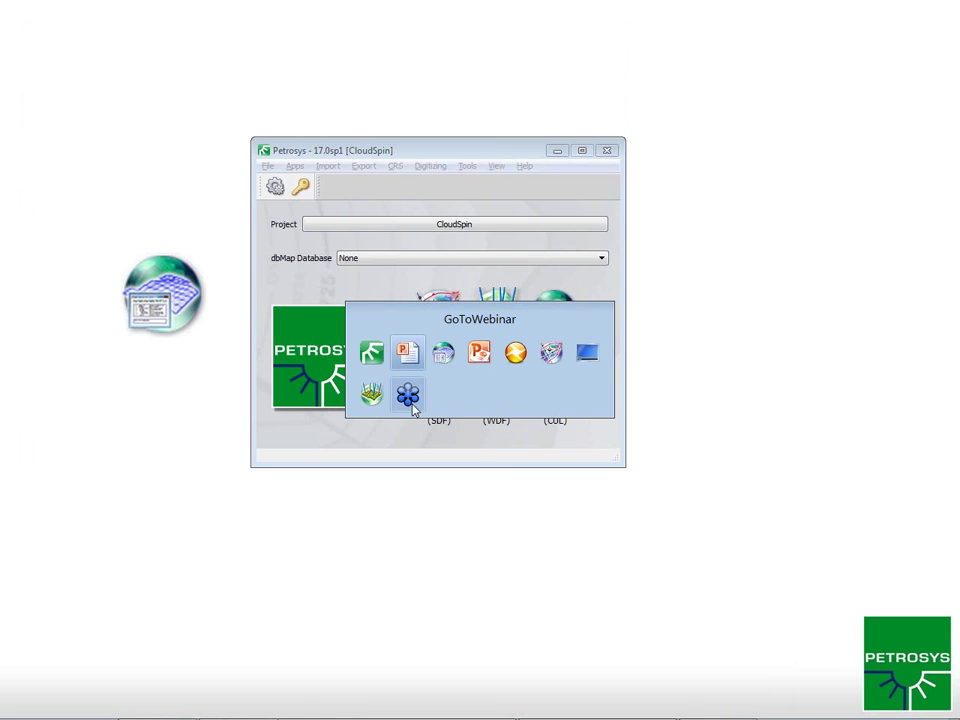
click(405, 354)
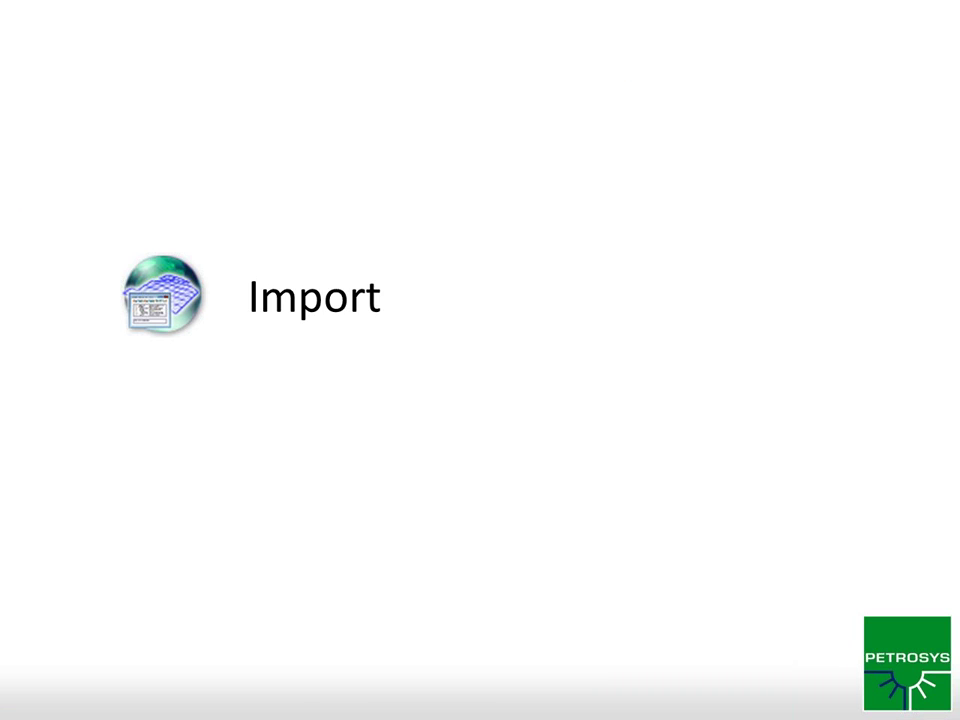
key(Right)
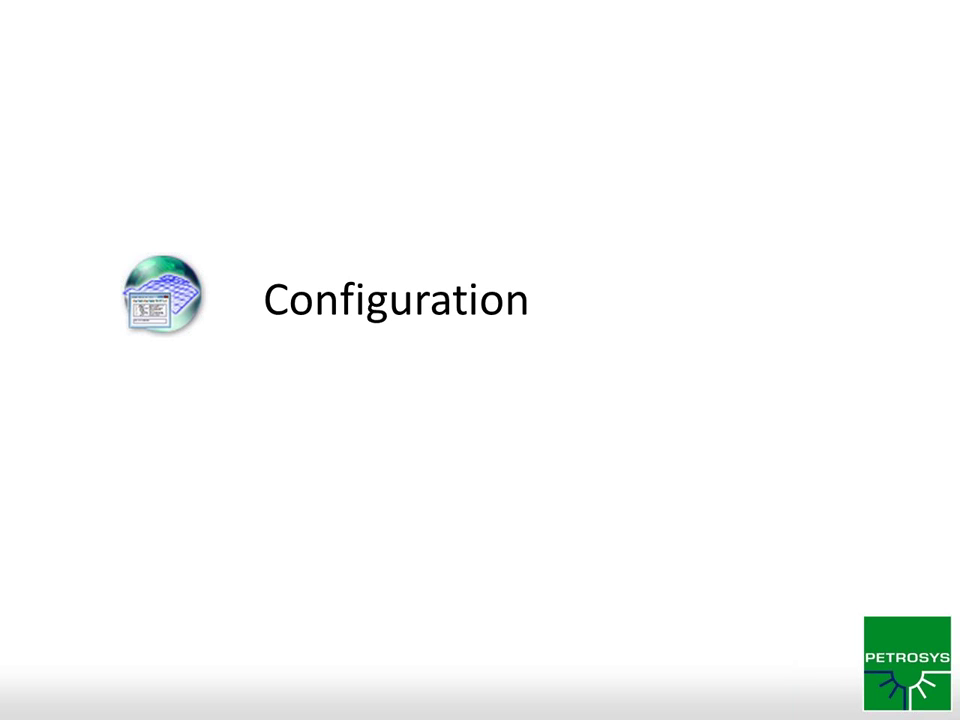